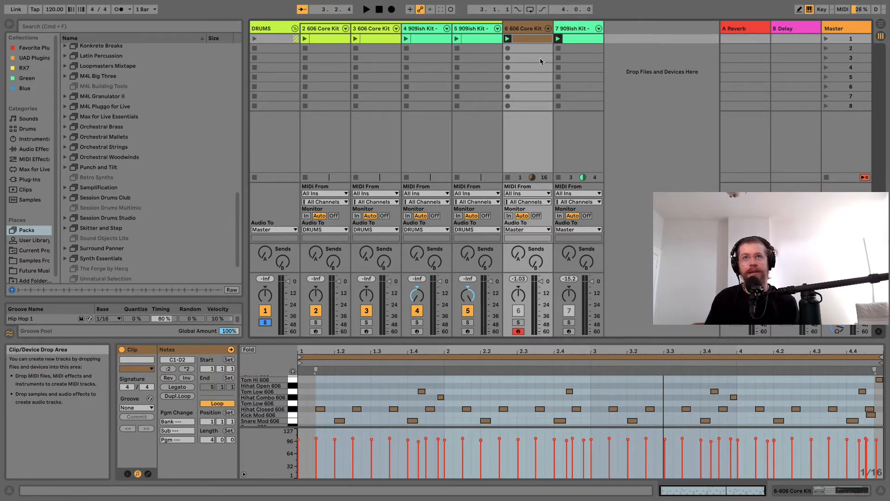
# Launch the clips of the DRUMS group, and delete the whole group with its drum tracks
pyautogui.click(254, 38)
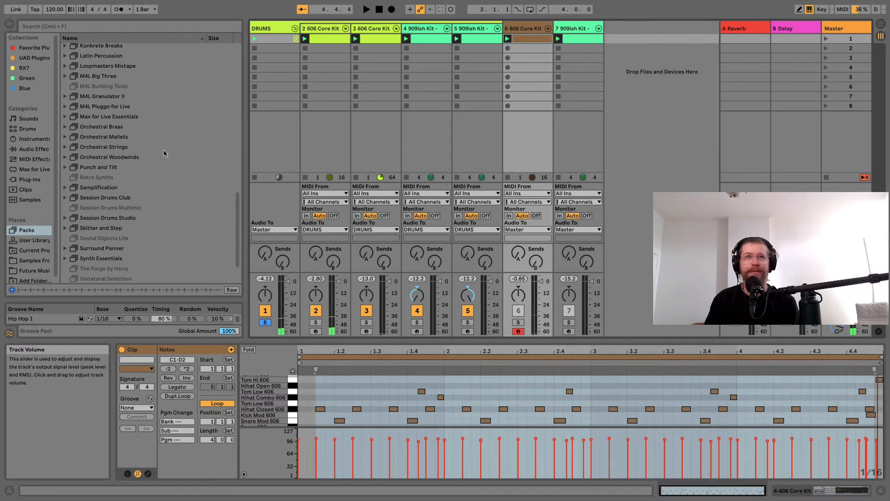
pyautogui.click(287, 31)
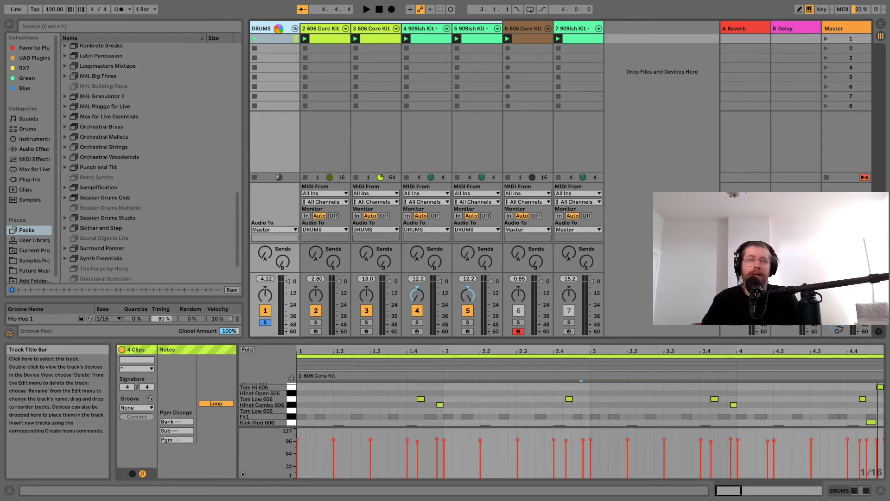
pyautogui.press('Delete')
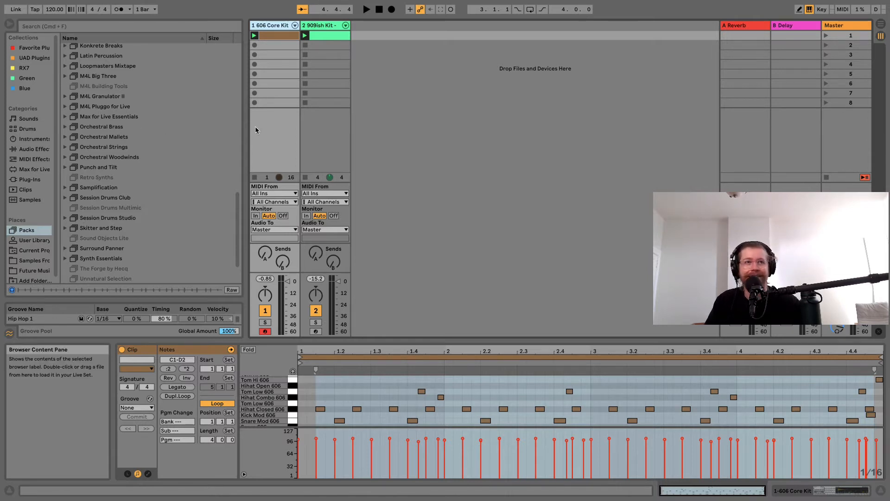
# Open the 606 Core Kit clip, enlarge the note editor and select all of the clip's notes
pyautogui.scroll(3, 209, 147)
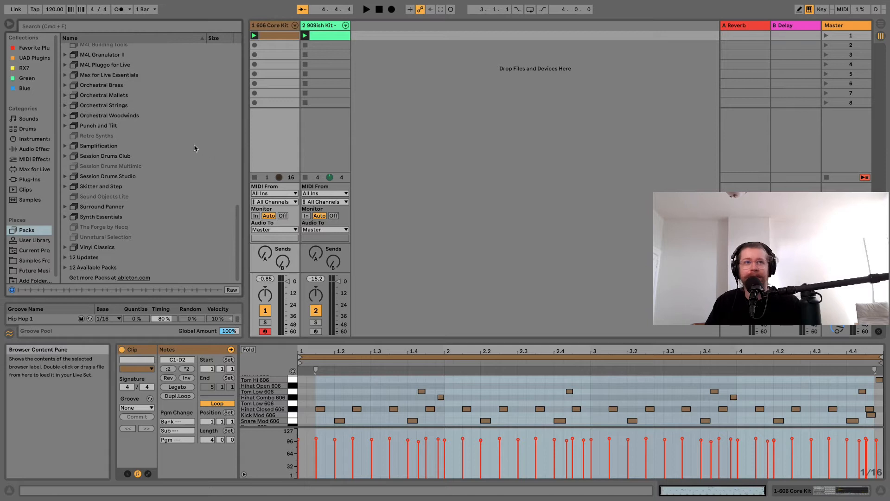
pyautogui.scroll(15, 185, 145)
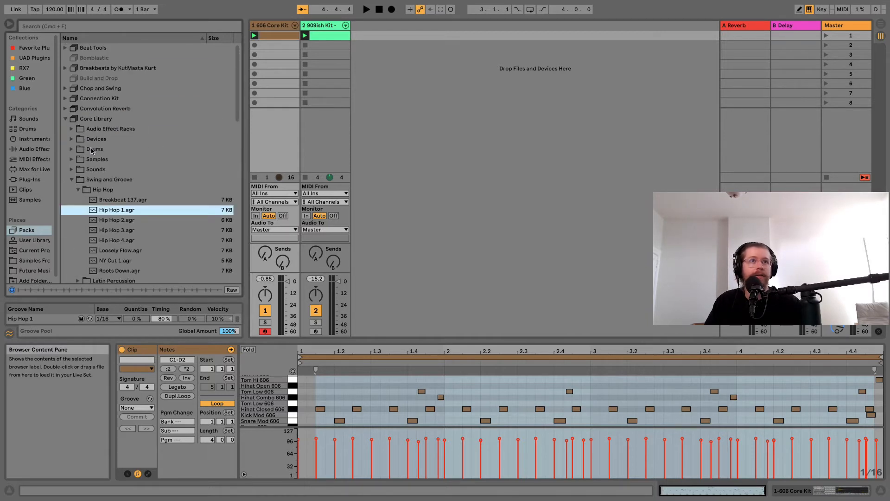
pyautogui.click(277, 28)
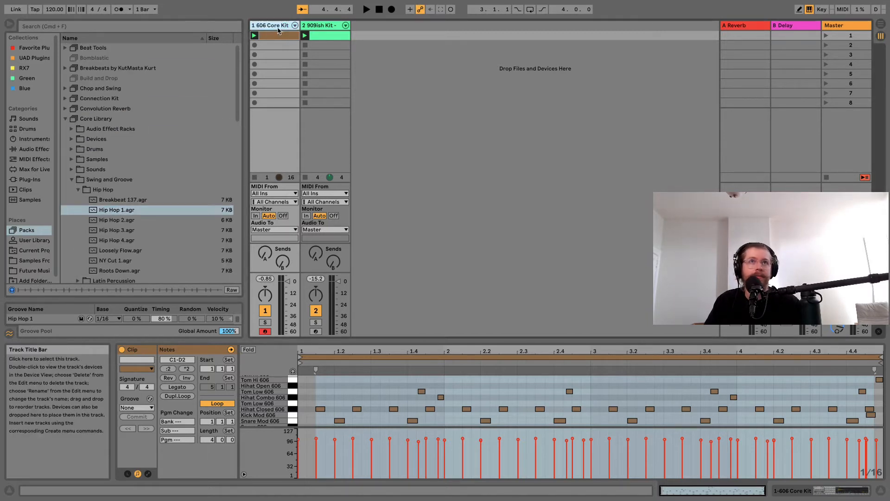
pyautogui.click(255, 37)
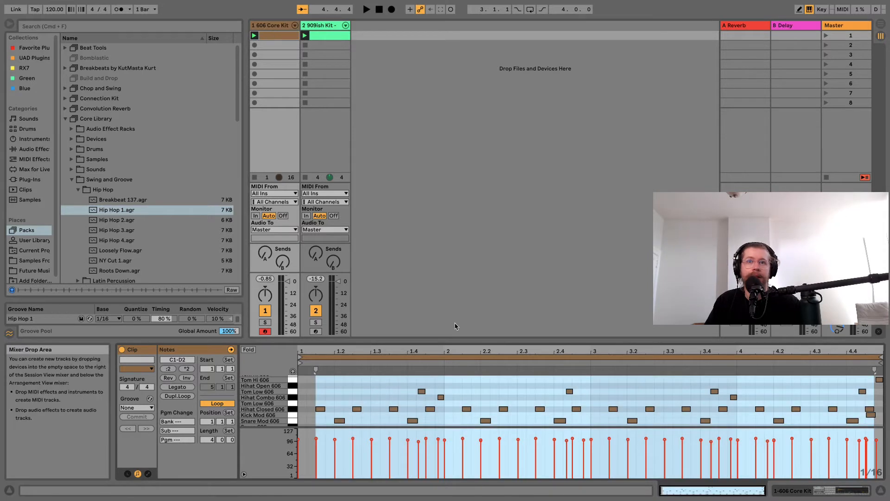
pyautogui.moveTo(448, 340); pyautogui.dragTo(452, 261)
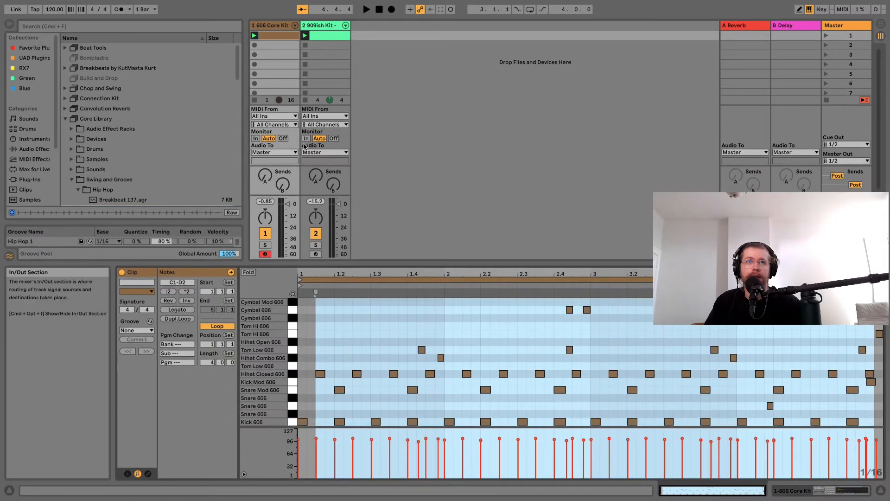
pyautogui.click(342, 348)
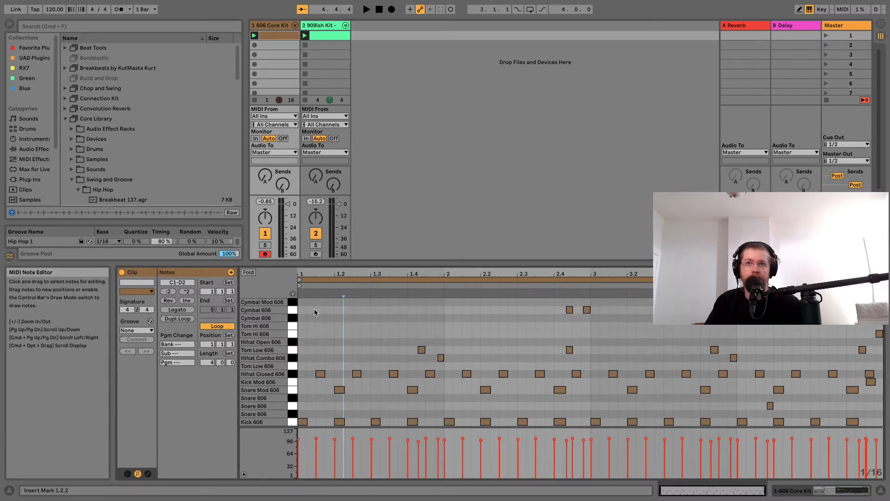
pyautogui.moveTo(300, 299); pyautogui.dragTo(885, 444)
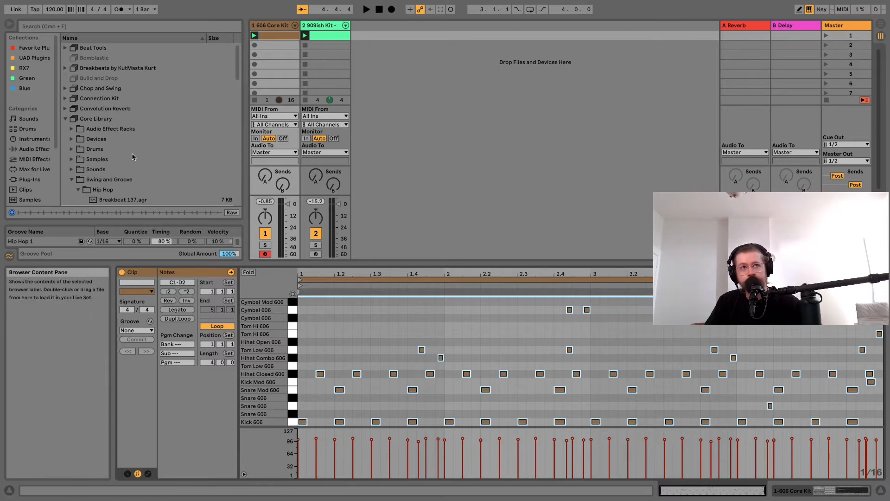
# Examine the groove folders in the Core Library's Swing and Groove collection, including the contents of MPC and Hip Hop
pyautogui.scroll(-5, 130, 148)
pyautogui.scroll(5, 146, 115)
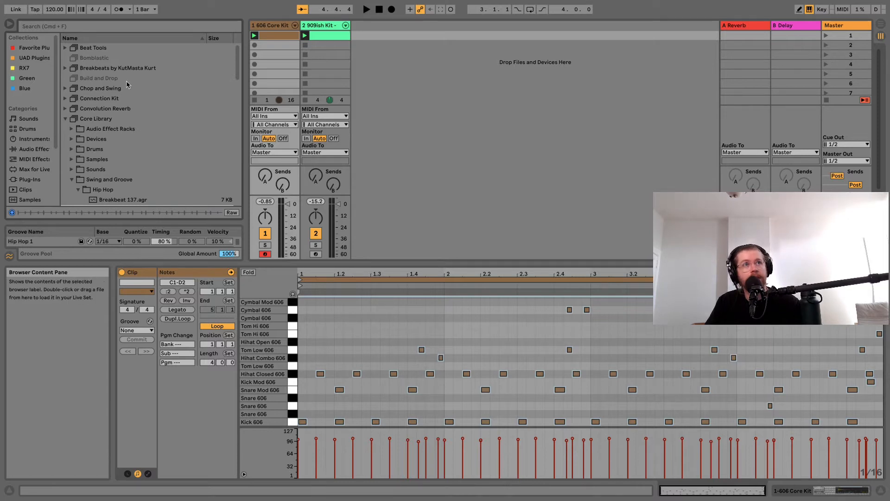
pyautogui.scroll(-15, 107, 74)
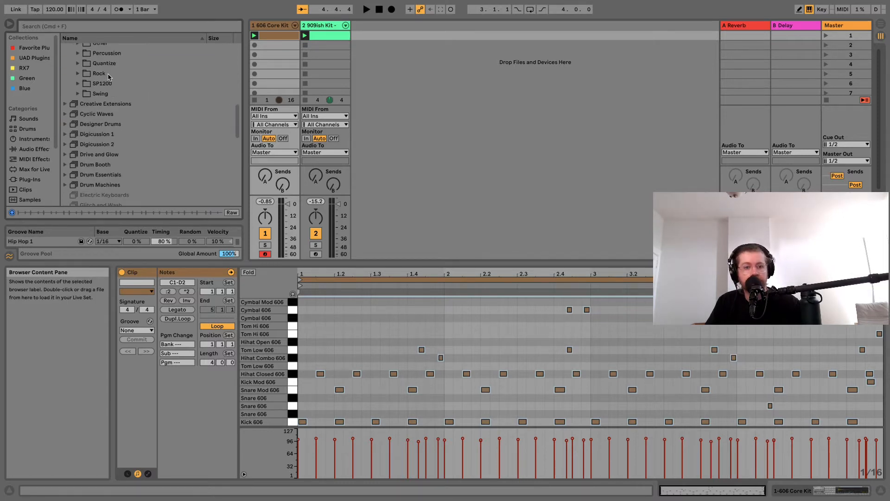
pyautogui.scroll(15, 108, 79)
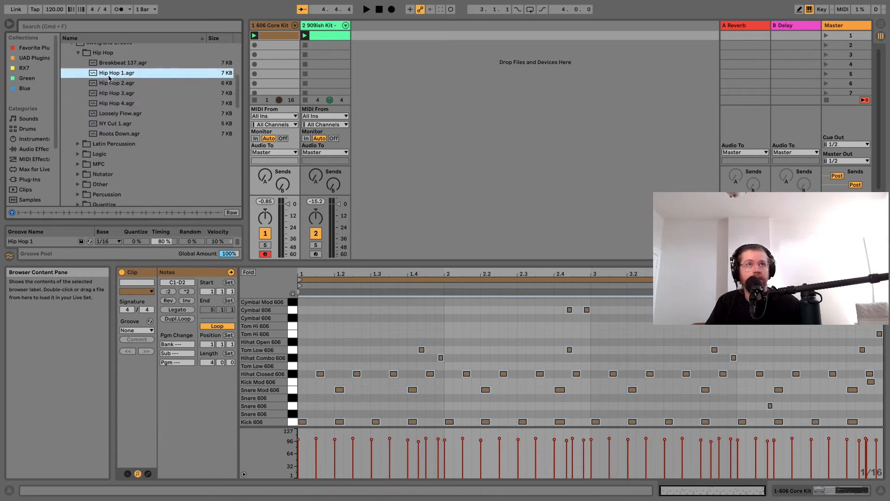
pyautogui.scroll(3, 107, 94)
pyautogui.scroll(-5, 105, 97)
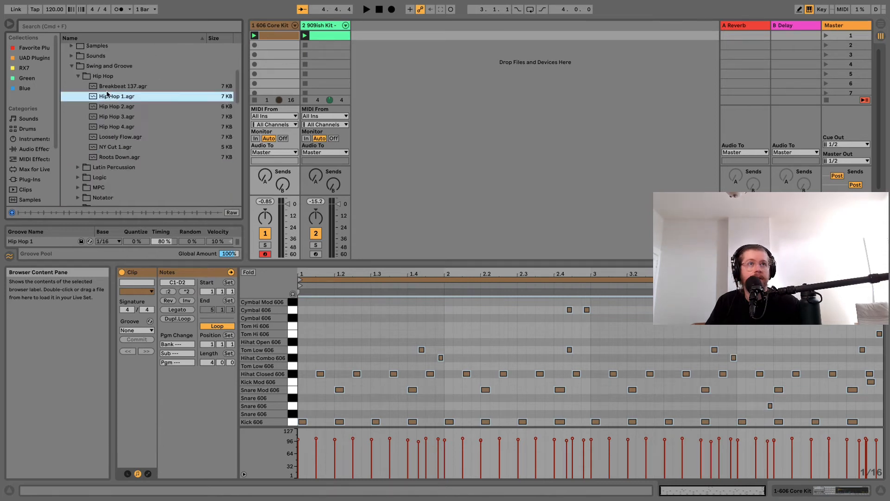
pyautogui.click(79, 116)
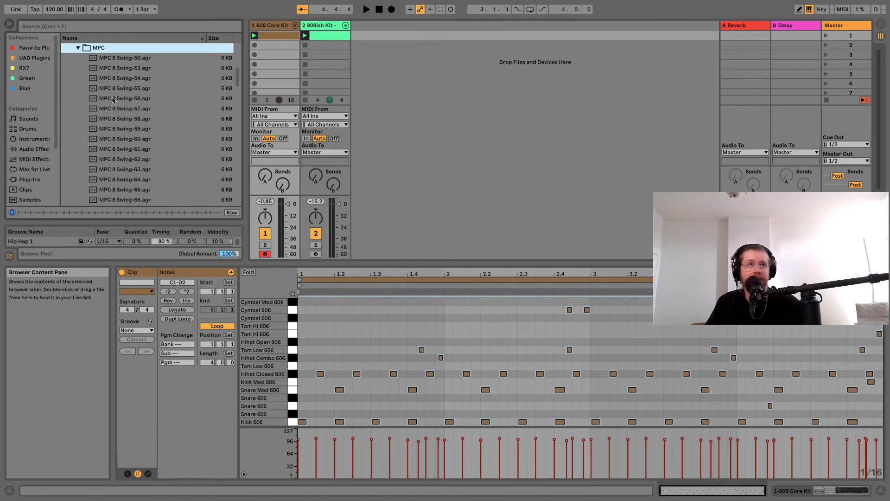
pyautogui.click(78, 48)
pyautogui.scroll(5, 104, 76)
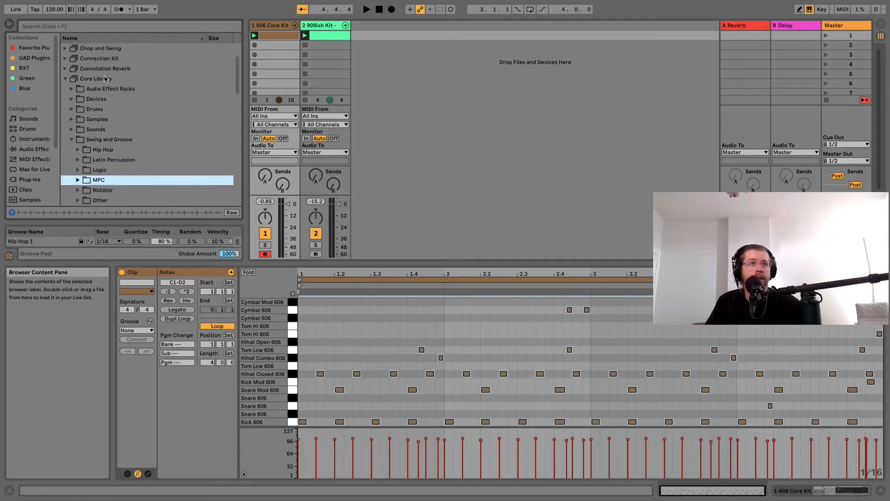
pyautogui.scroll(-3, 95, 164)
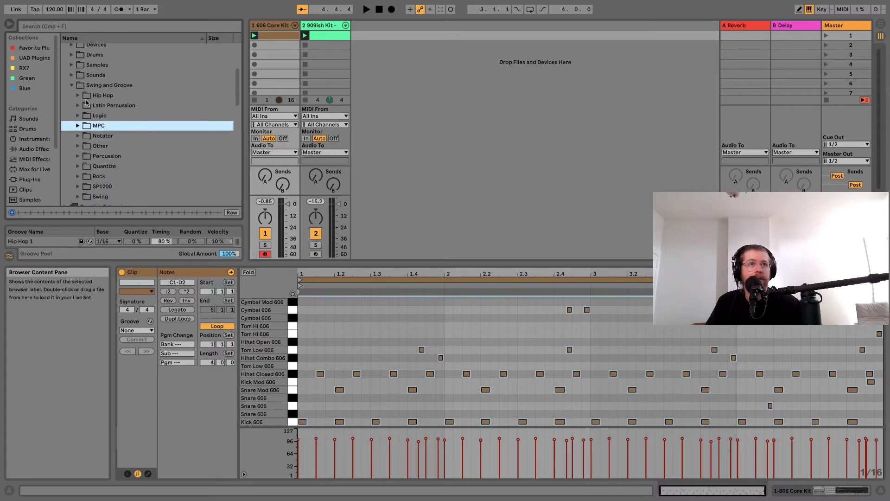
pyautogui.click(79, 96)
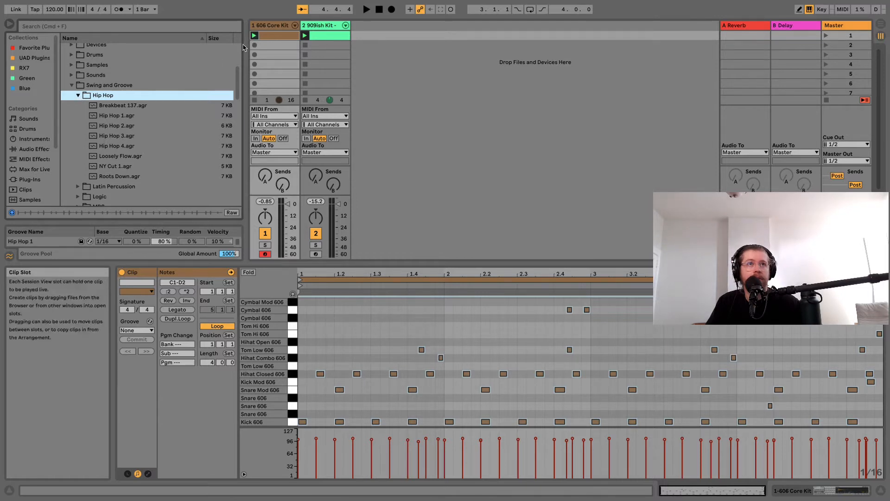
# Try the Hip Hop 1 groove on the 606 Core Kit clip during playback, and switch it to Hip Hop 3
pyautogui.click(125, 116)
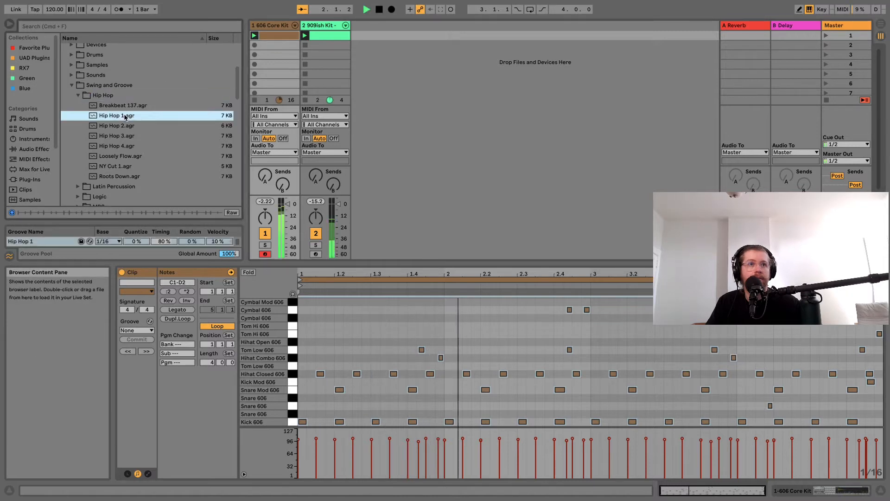
pyautogui.click(137, 330)
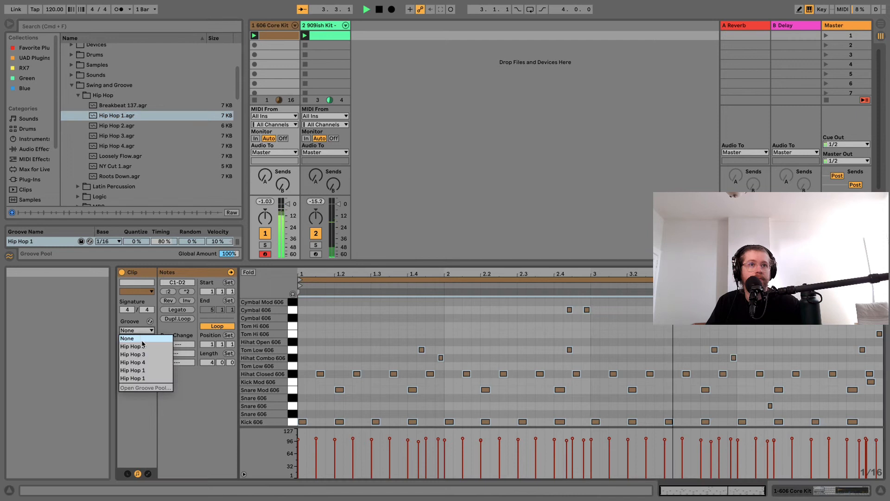
pyautogui.click(145, 371)
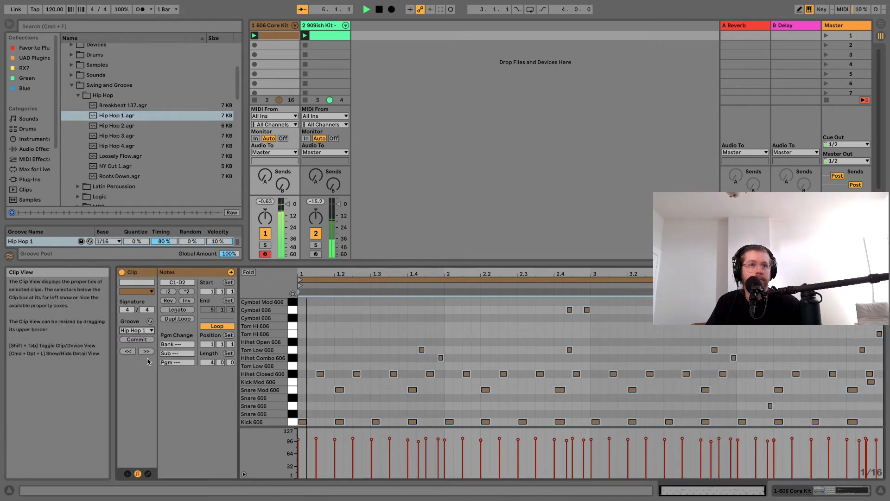
pyautogui.click(149, 331)
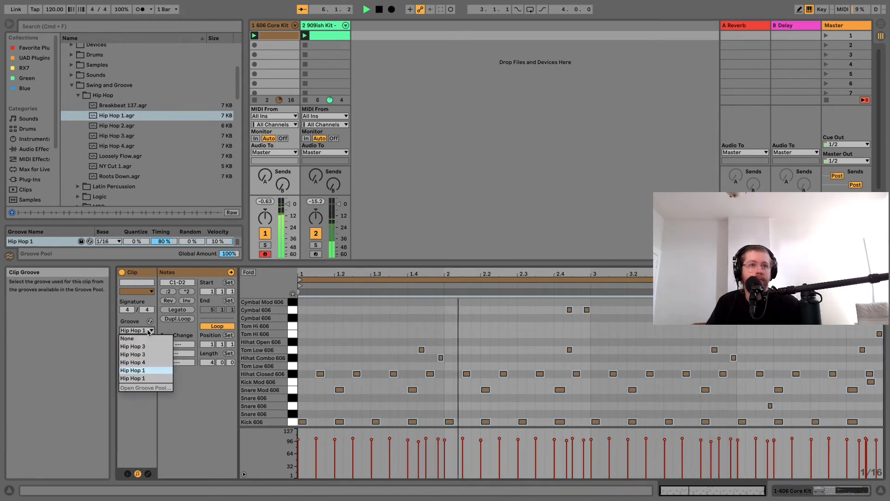
pyautogui.click(145, 356)
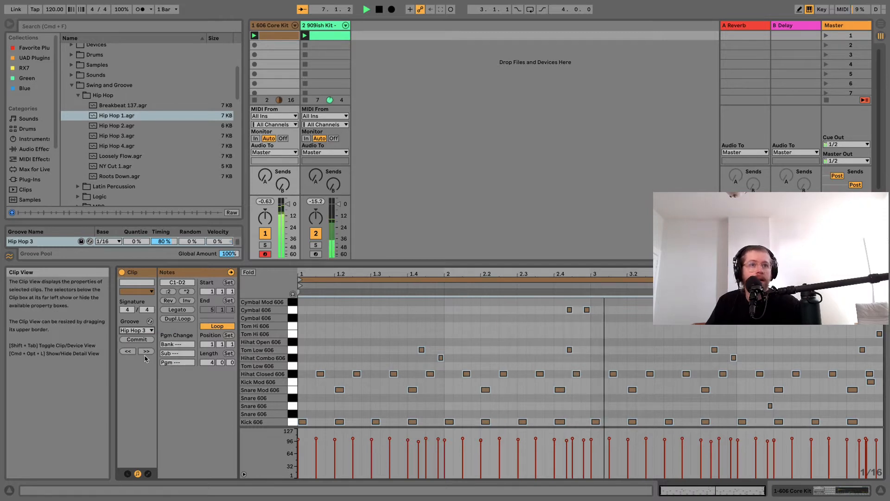
# Hot-swap the 606 Core Kit clip's groove to Loosely Flow and set that groove's Quantize amount to 100%
pyautogui.click(150, 322)
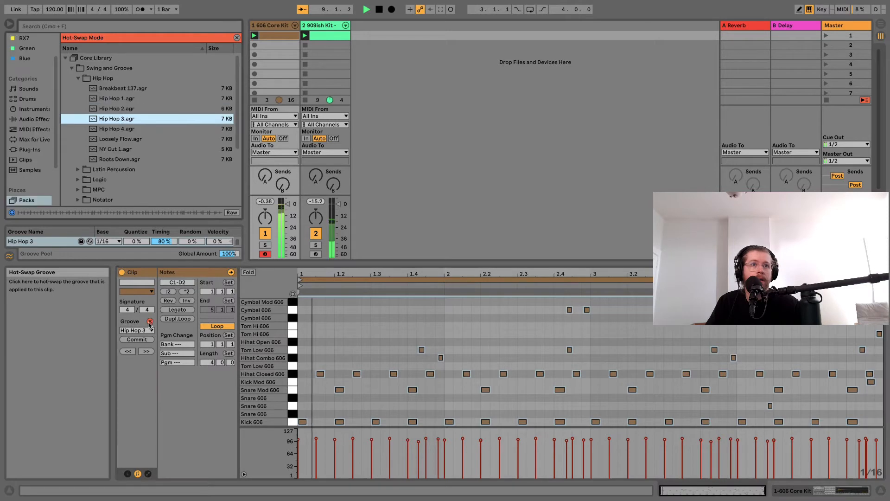
pyautogui.click(123, 140)
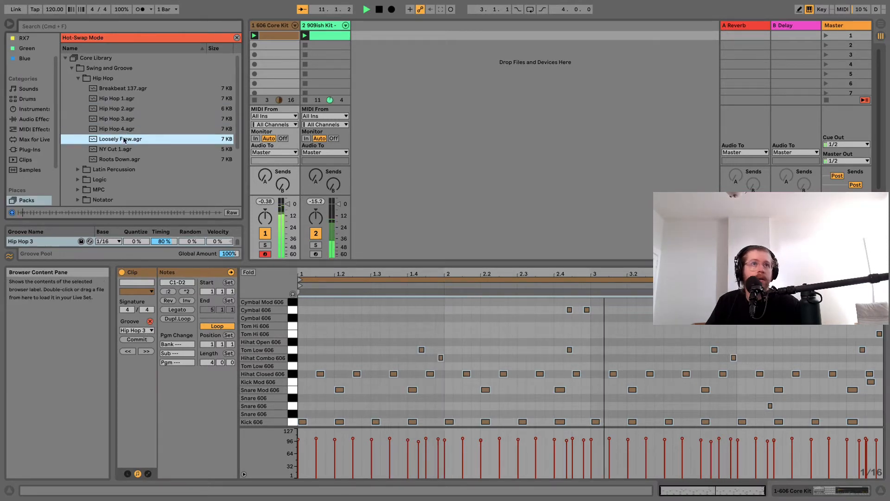
pyautogui.doubleClick(124, 142)
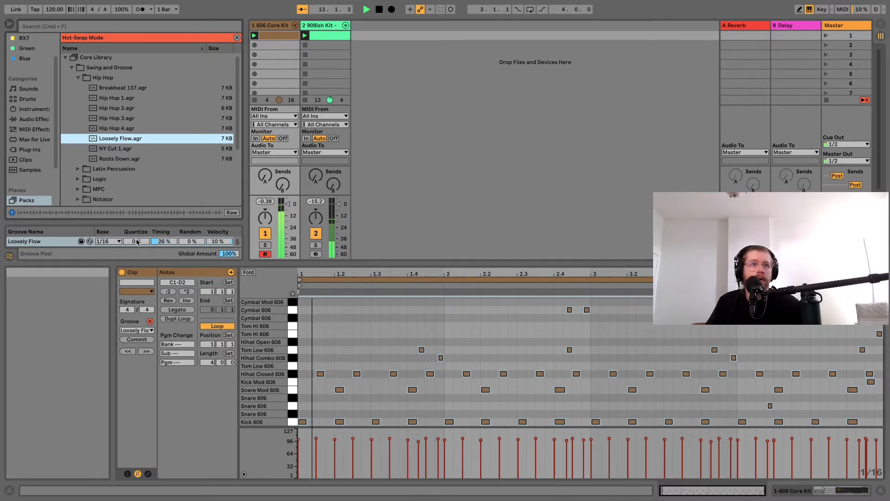
pyautogui.moveTo(137, 244); pyautogui.dragTo(137, 197)
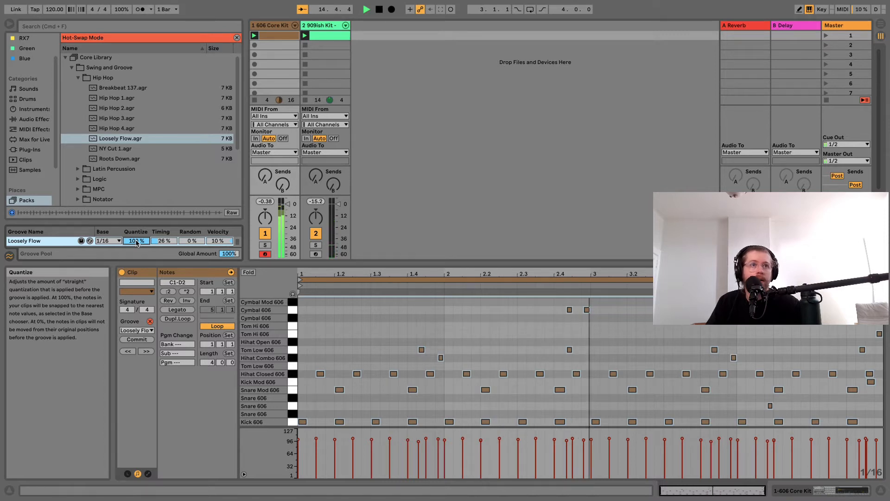
pyautogui.scroll(1, 137, 241)
pyautogui.scroll(-2, 138, 238)
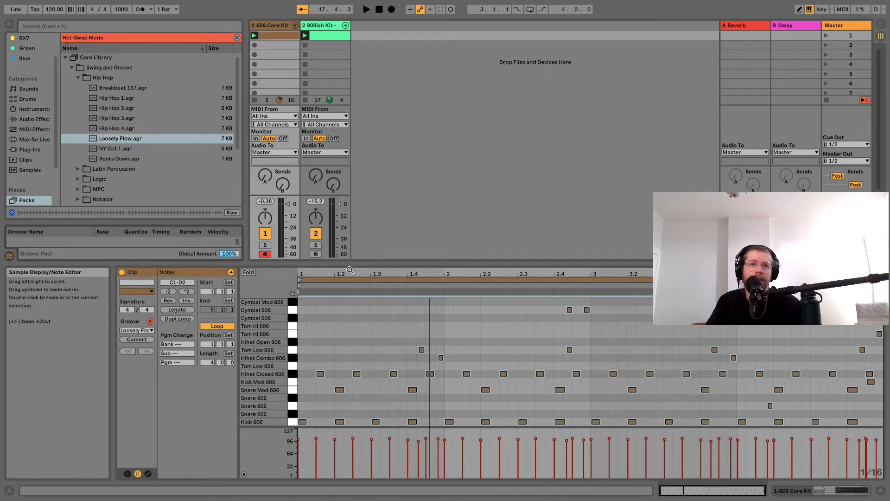
# Commit the Loosely Flow groove to the 606 Core Kit clip and inspect its note positions against the grid around beat 1.2
pyautogui.moveTo(350, 273); pyautogui.dragTo(350, 325)
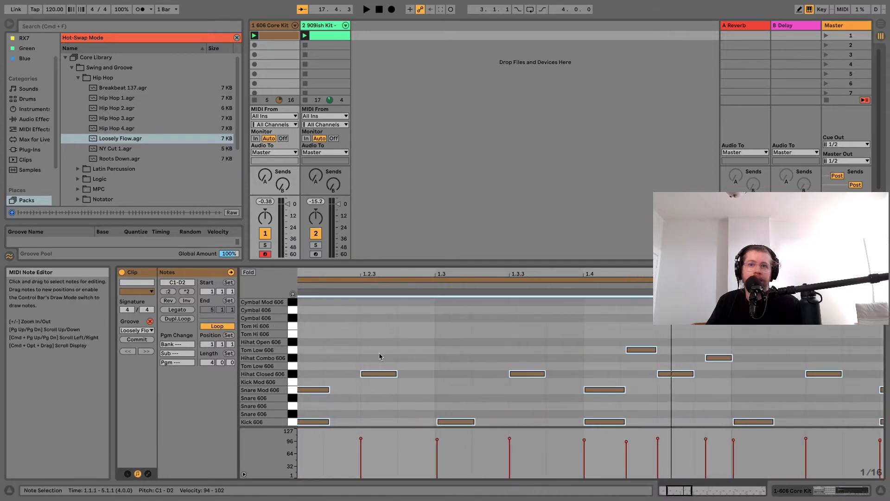
pyautogui.hscroll(-3, 449, 319)
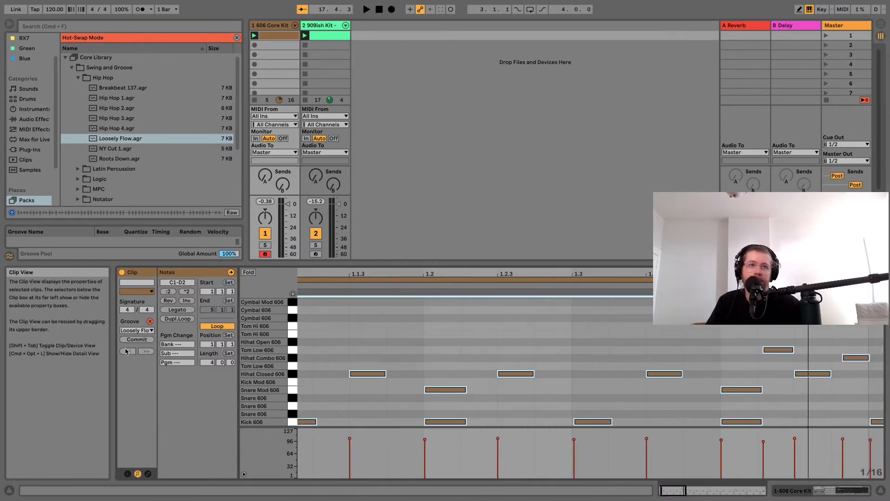
pyautogui.click(144, 341)
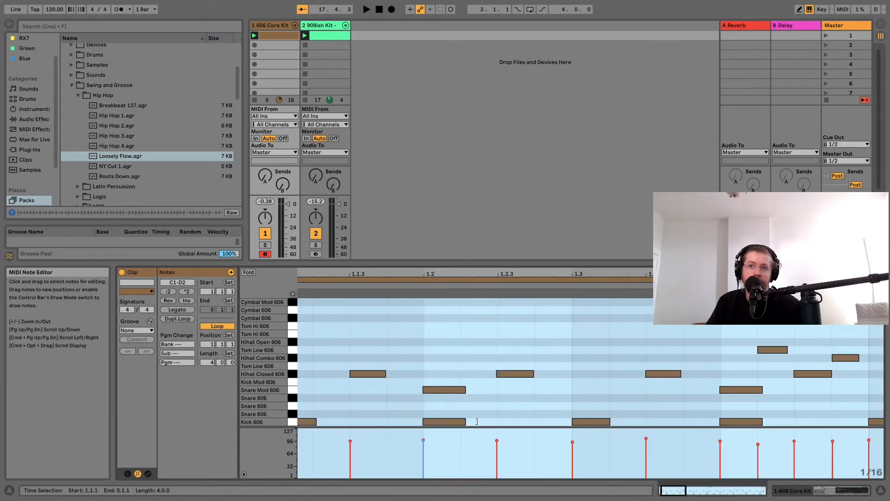
pyautogui.moveTo(410, 274); pyautogui.dragTo(409, 339)
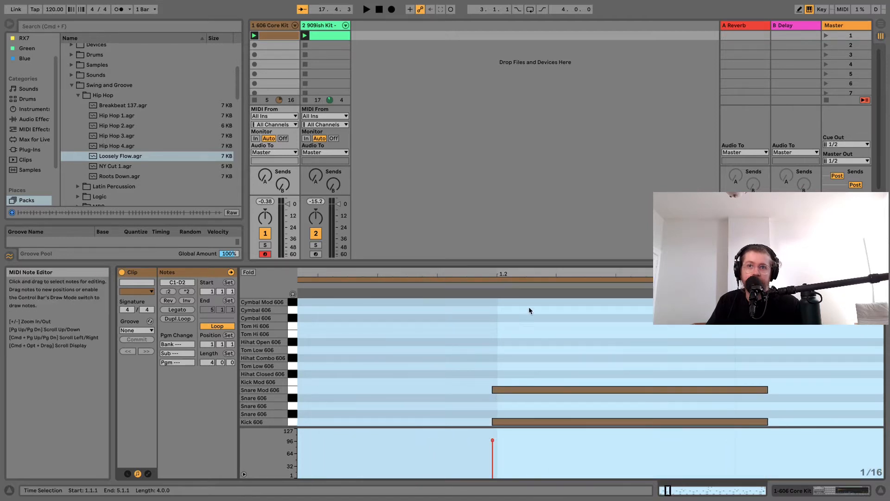
pyautogui.moveTo(504, 275); pyautogui.dragTo(335, 270)
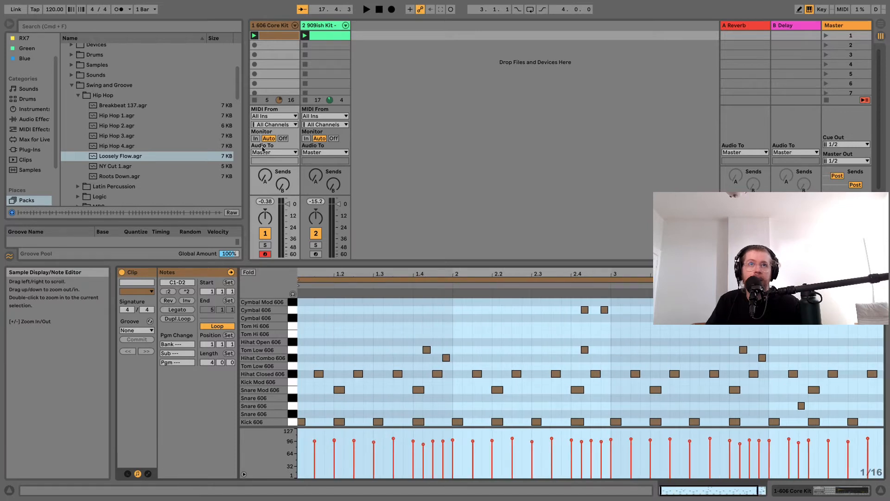
# Play back the 606 Core Kit clip with its committed groove, and collapse the Hip Hop groove folder
pyautogui.click(256, 37)
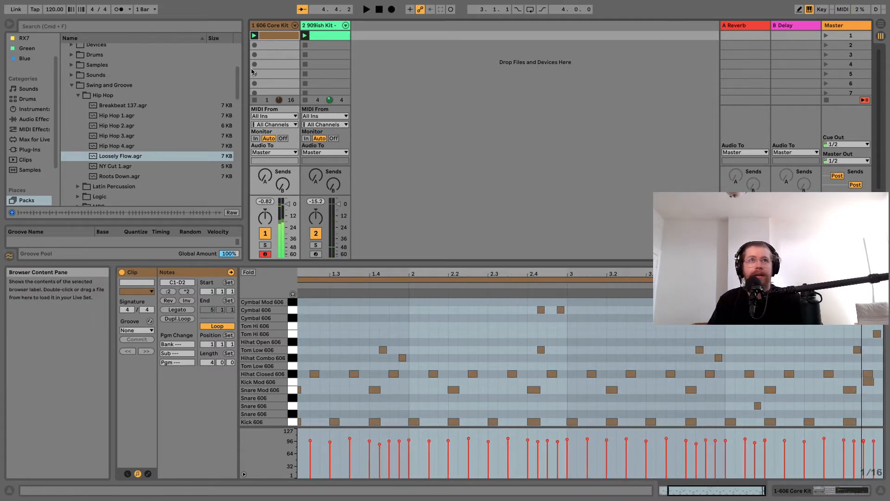
pyautogui.click(78, 95)
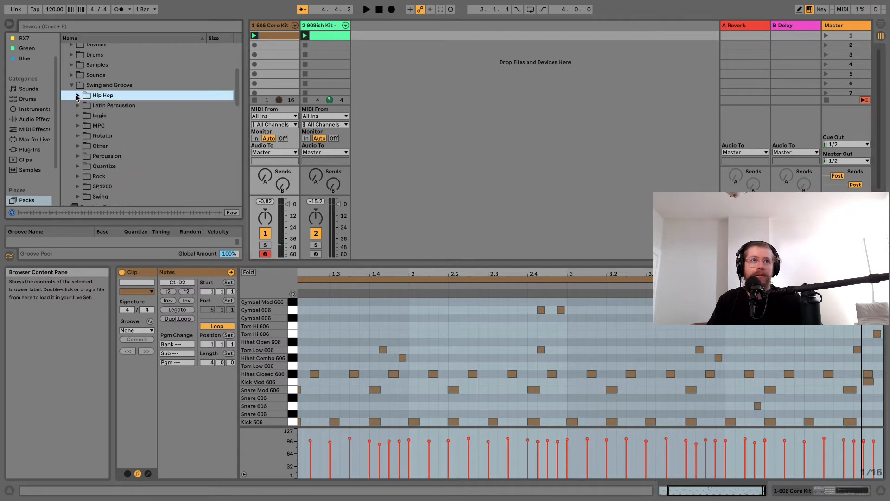
# Unfold the 606 Core Kit track's chains and audition the Hihat Closed chain by adjusting its volume during clip playback
pyautogui.click(295, 26)
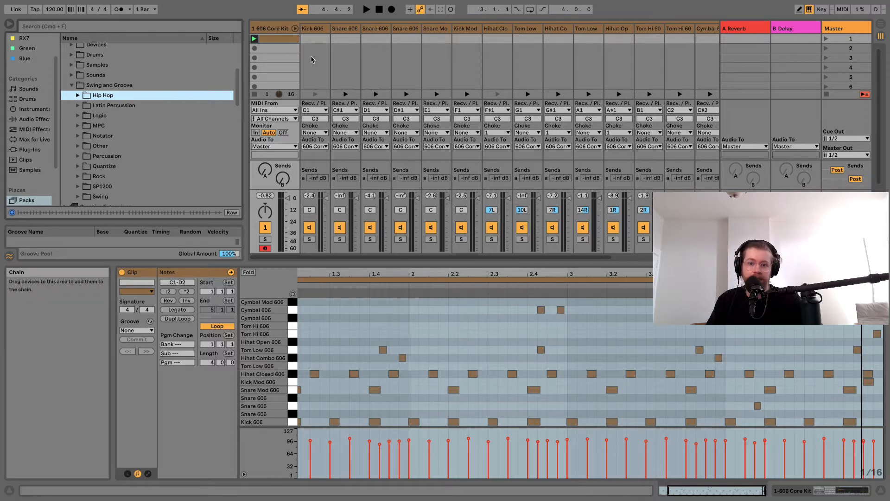
pyautogui.click(501, 31)
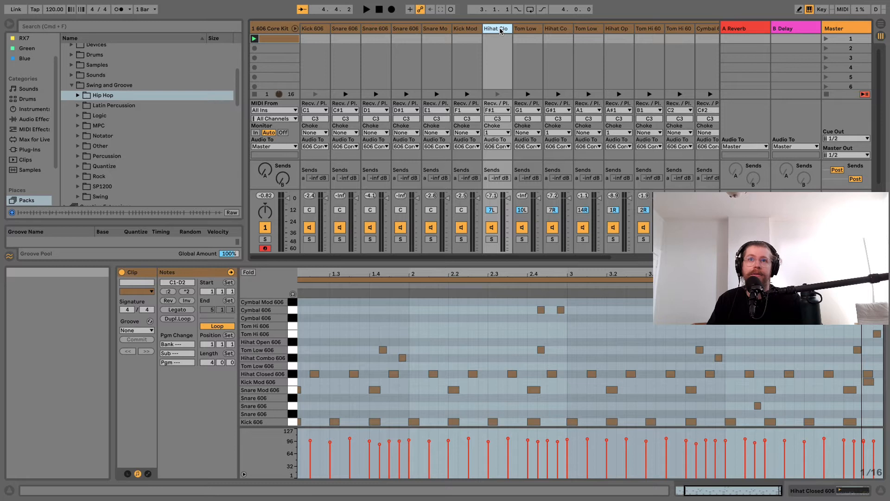
pyautogui.click(254, 39)
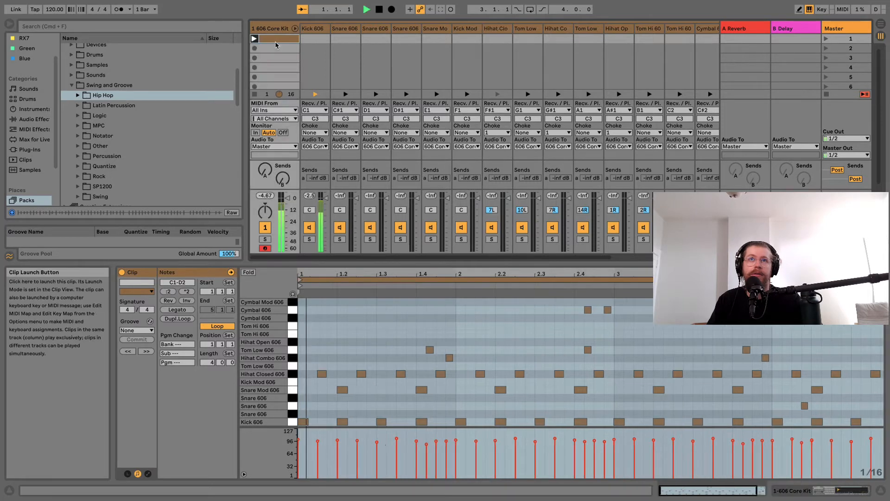
pyautogui.click(497, 29)
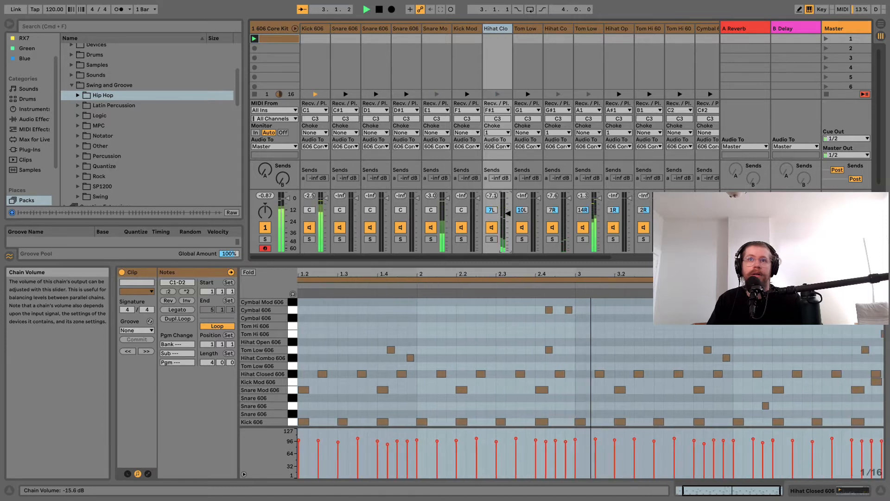
pyautogui.moveTo(508, 204); pyautogui.dragTo(508, 198)
pyautogui.press('space')
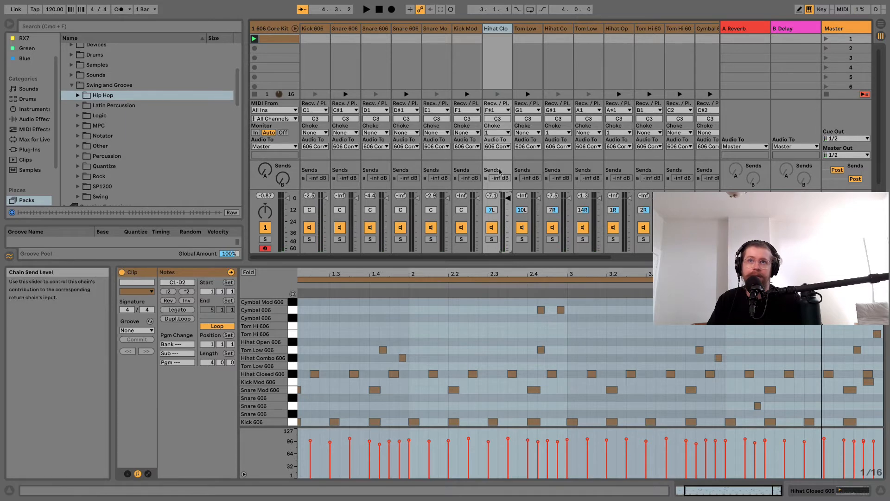
# Extract the Hihat Closed chain from the 606 Core Kit into its own track
pyautogui.click(503, 133)
pyautogui.click(503, 132)
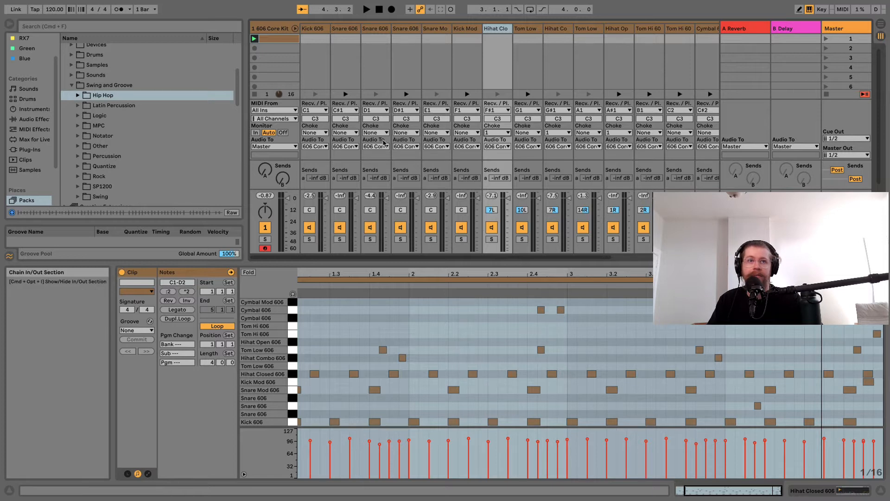
pyautogui.rightClick(499, 31)
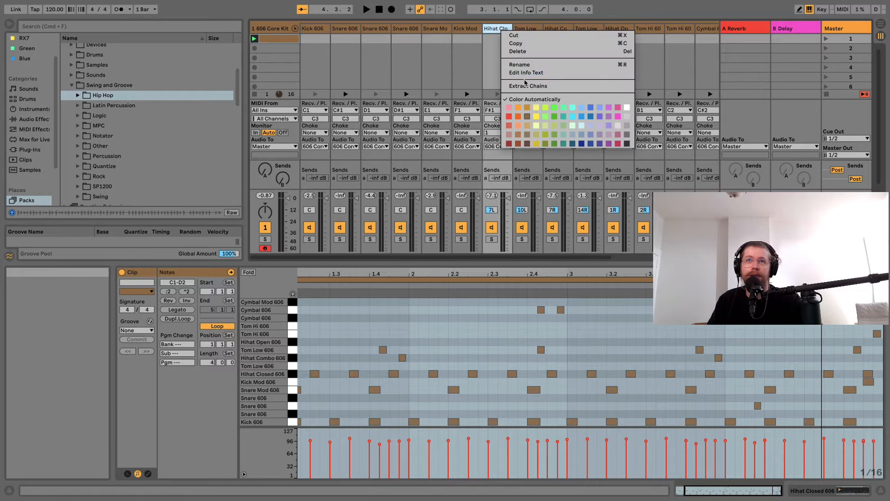
pyautogui.click(524, 86)
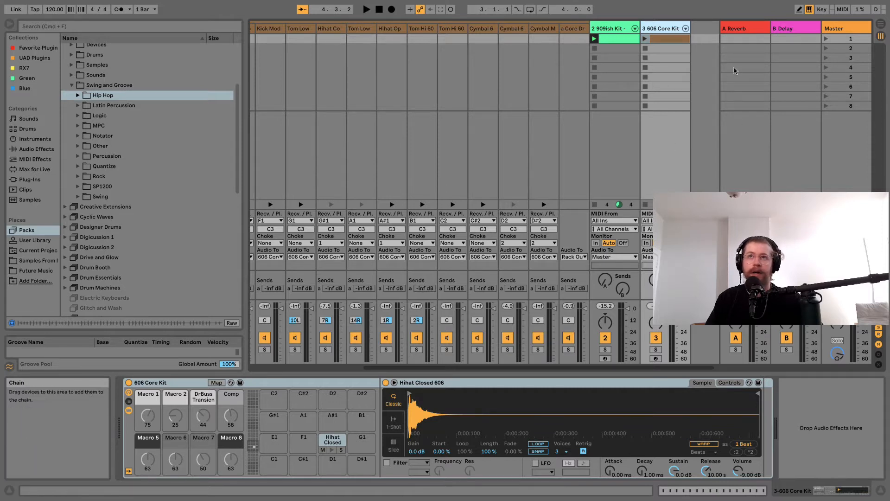
# Play the extracted closed hi-hat clip and duplicate its loop to a length of eight bars
pyautogui.click(645, 39)
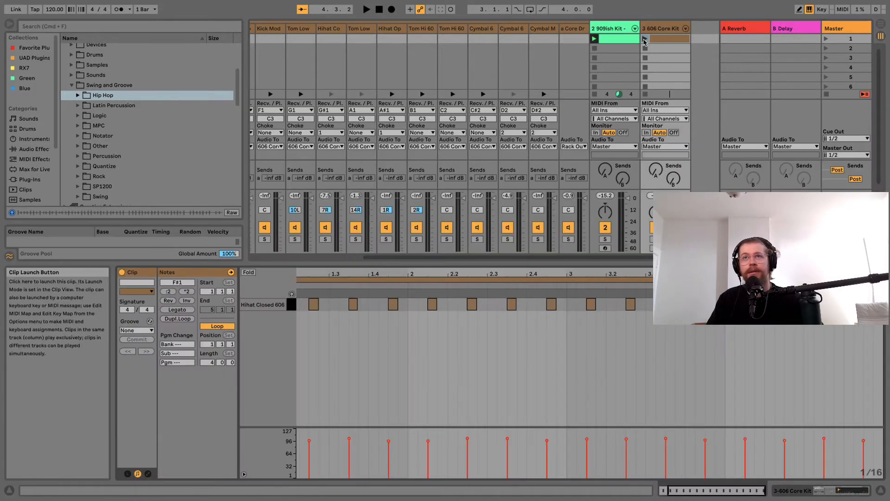
pyautogui.click(645, 39)
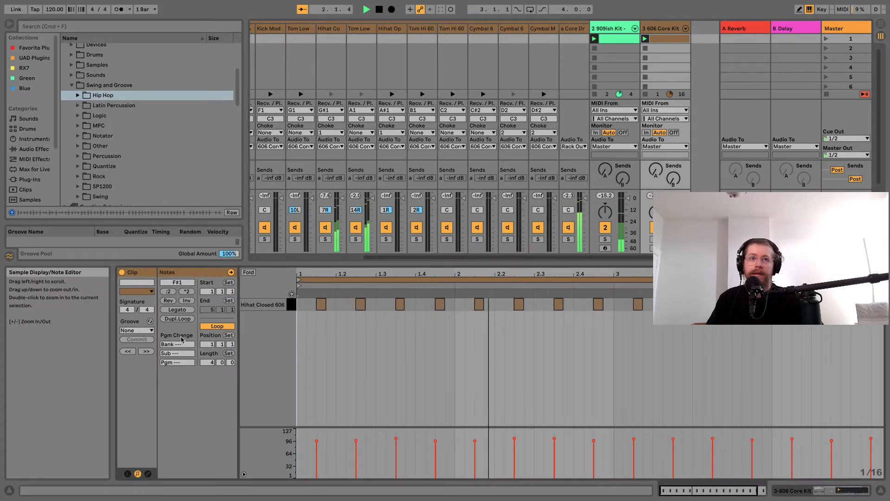
pyautogui.click(178, 318)
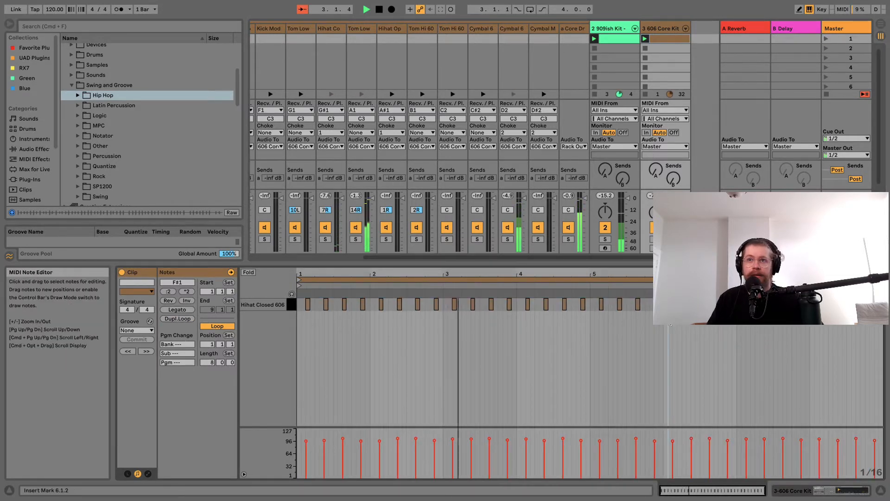
# Add extra closed hi-hat notes at 6.2.1, 6.3.1, 6.3.2 and the very end of the eight-bar clip during playback
pyautogui.doubleClick(684, 304)
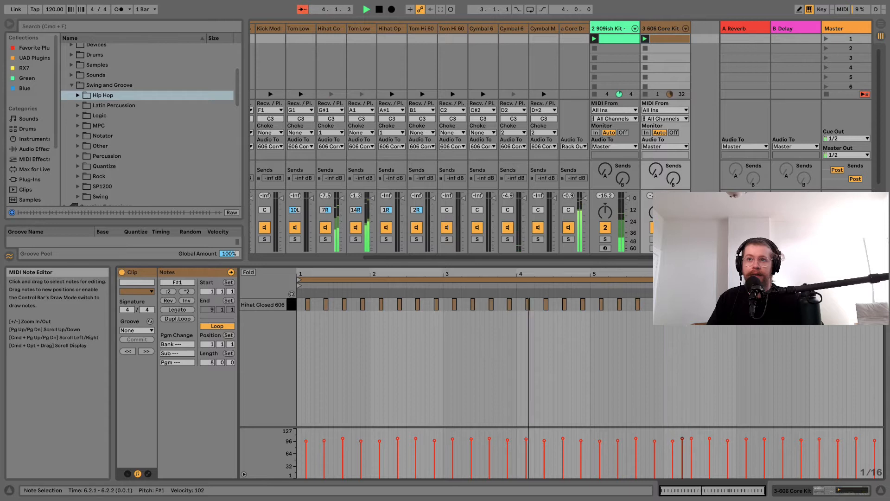
pyautogui.doubleClick(703, 305)
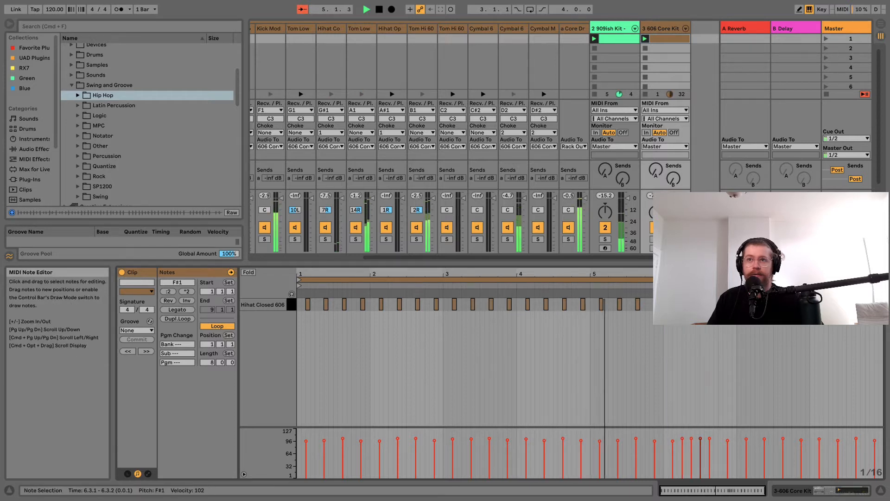
pyautogui.doubleClick(707, 305)
pyautogui.moveTo(707, 304); pyautogui.dragTo(710, 305)
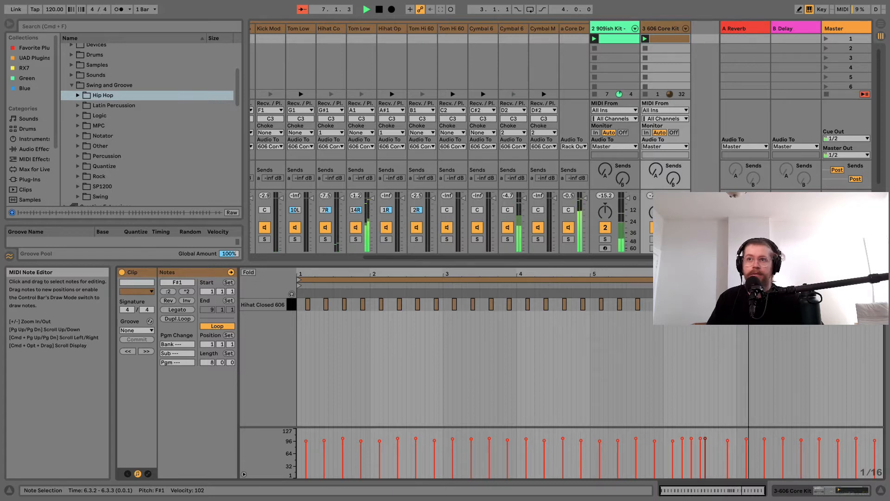
pyautogui.doubleClick(881, 305)
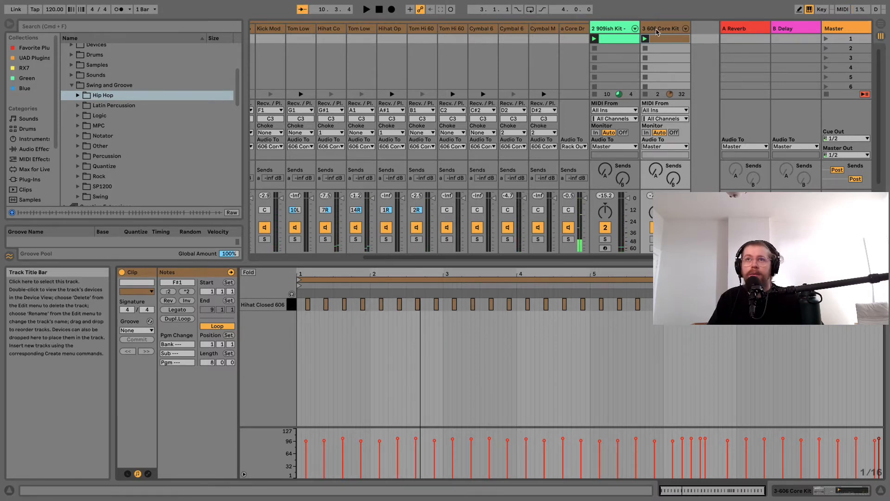
# Add the Add some Random velocity preset from the MIDI effects to the extracted hi-hat track
pyautogui.doubleClick(658, 31)
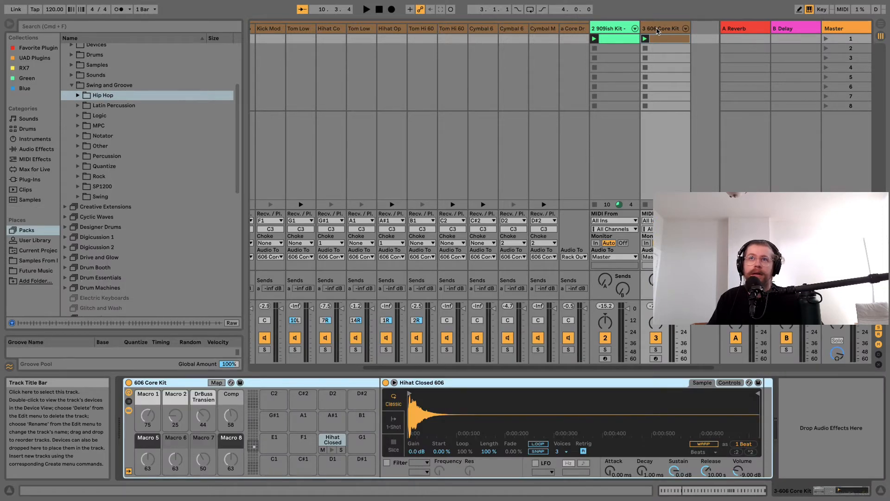
pyautogui.scroll(-2, 194, 156)
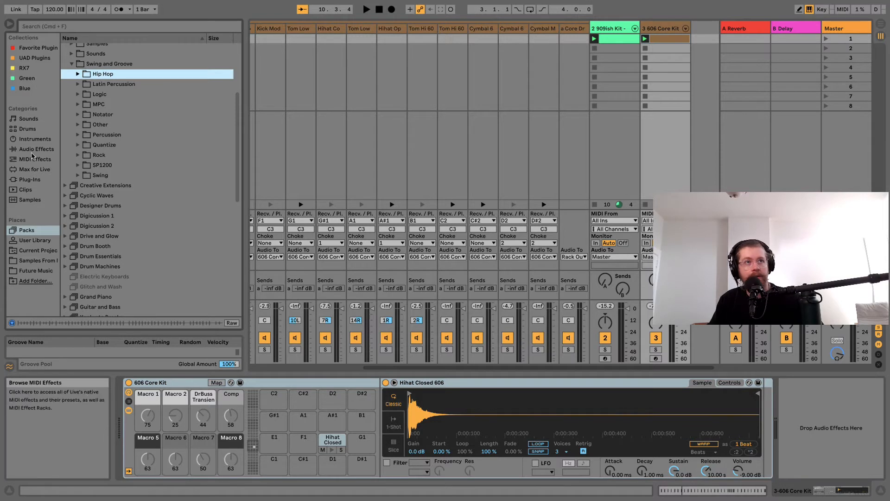
pyautogui.click(34, 150)
pyautogui.click(48, 159)
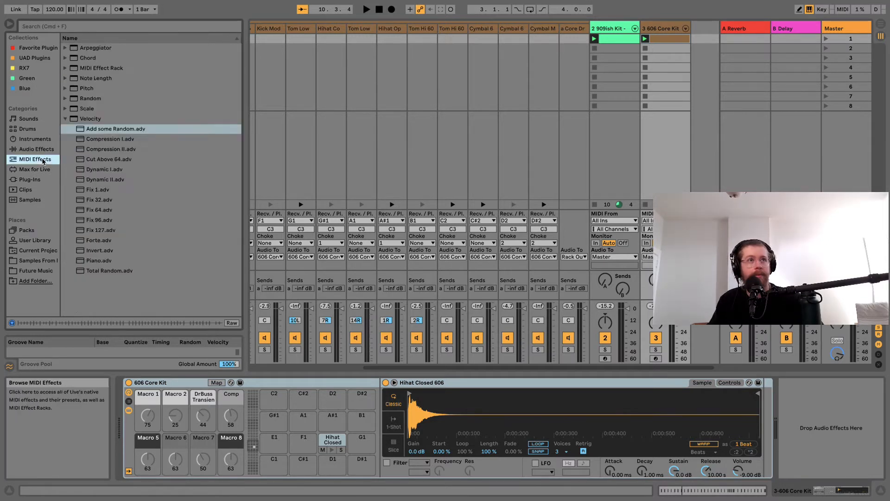
pyautogui.click(87, 120)
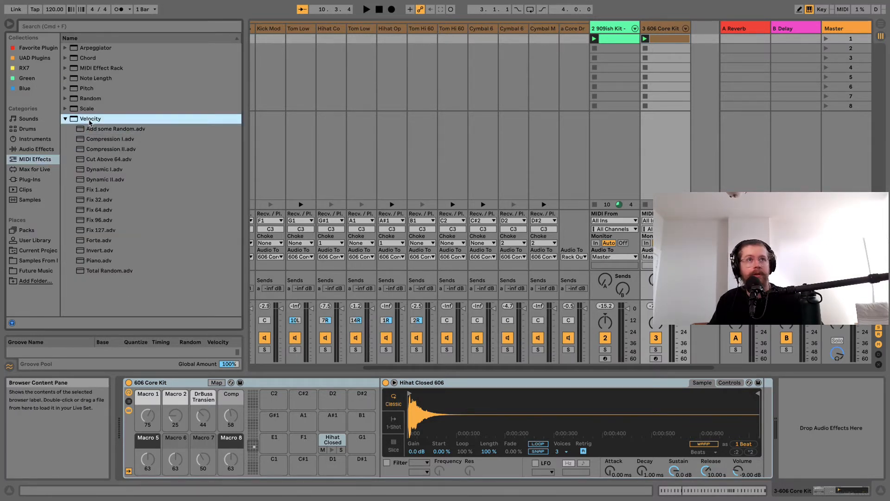
pyautogui.click(100, 130)
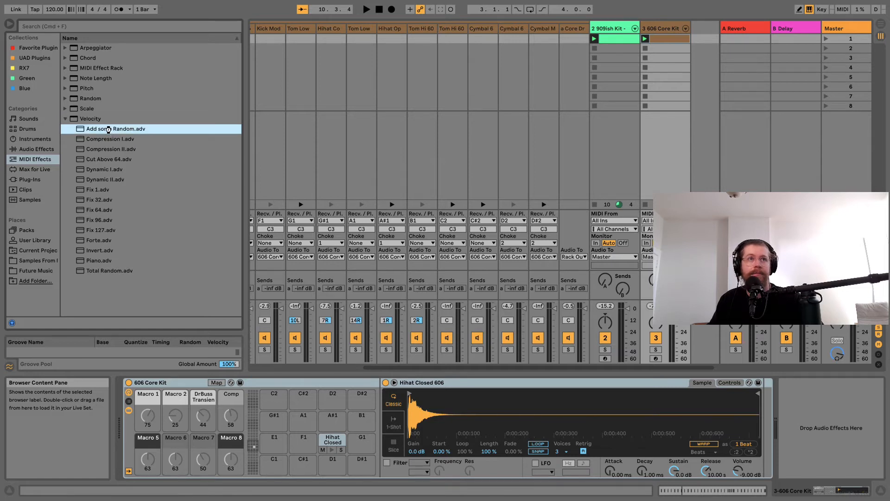
pyautogui.doubleClick(108, 130)
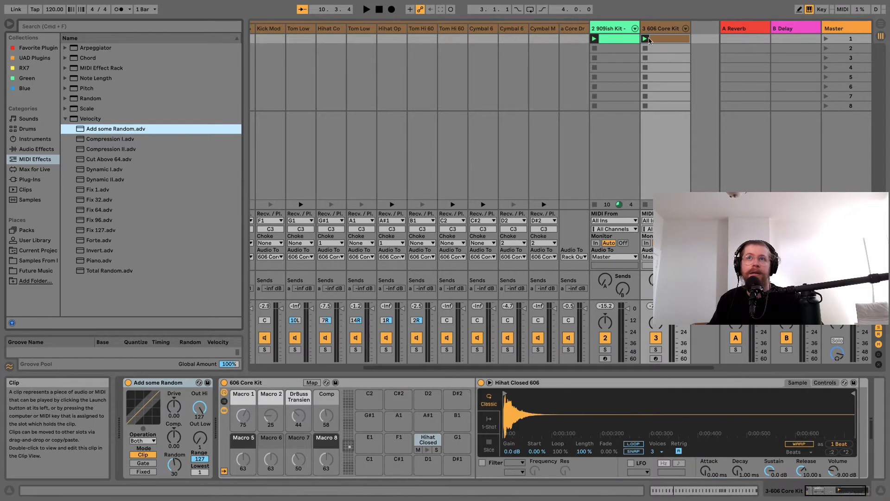
# Audition the hi-hat clip with the velocity effect's Random at 64, and raise its Drive to 1.00
pyautogui.click(645, 39)
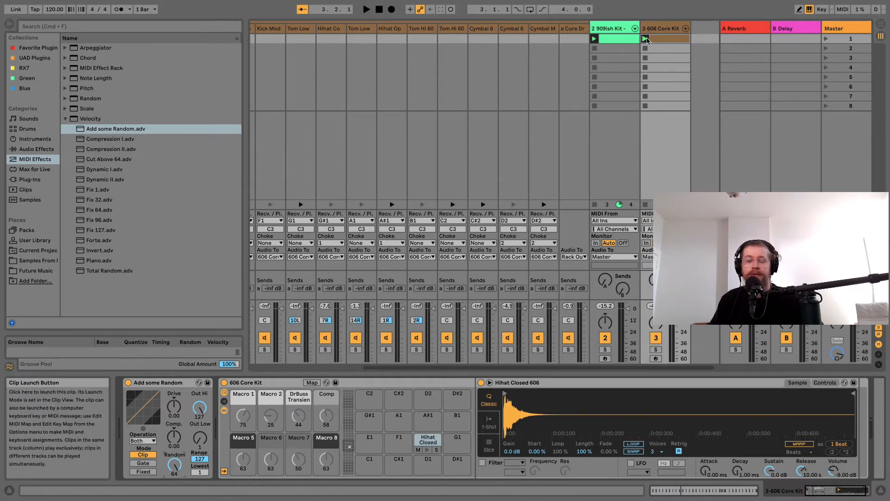
pyautogui.click(645, 39)
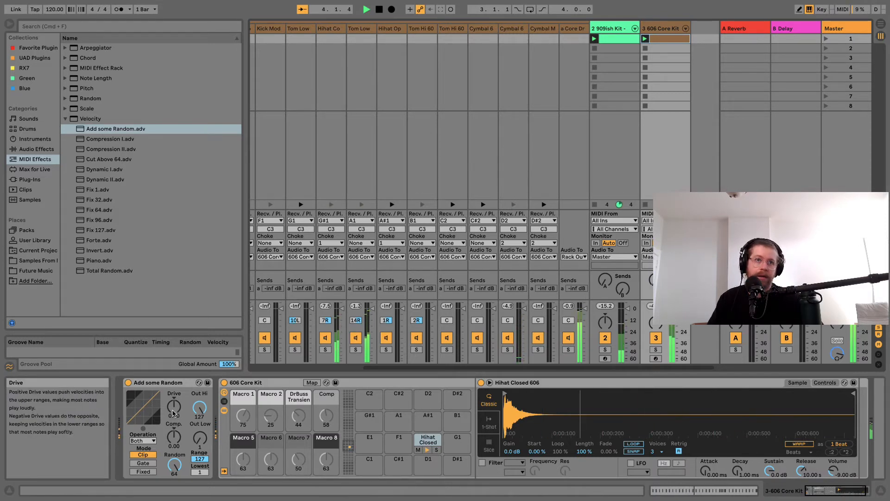
pyautogui.moveTo(176, 412); pyautogui.dragTo(175, 387)
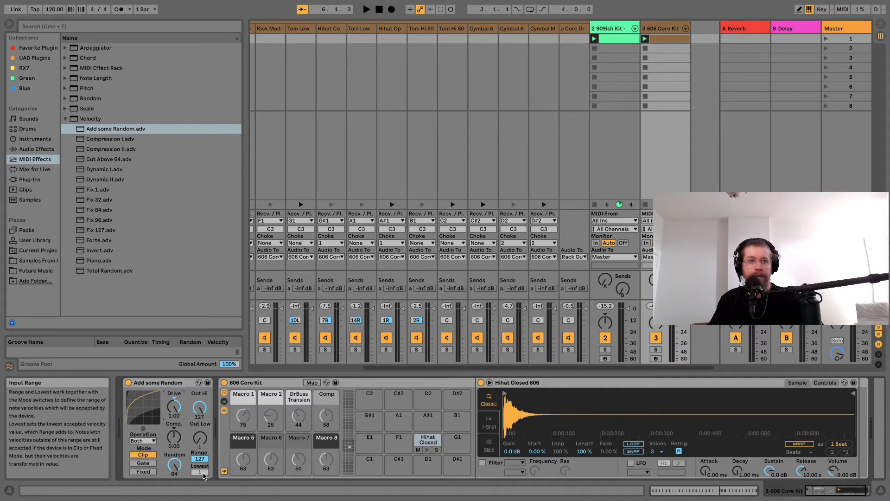
# Set the velocity effect's Lowest to 107, Out Low to 86, Random to 41 and Comp. to -0.25, and audition the clip
pyautogui.moveTo(203, 471); pyautogui.dragTo(200, 418)
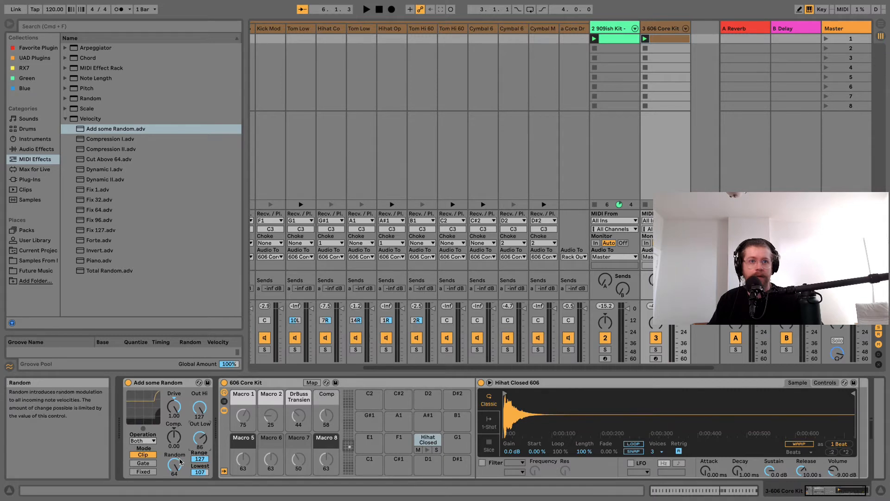
pyautogui.moveTo(174, 460); pyautogui.dragTo(175, 474)
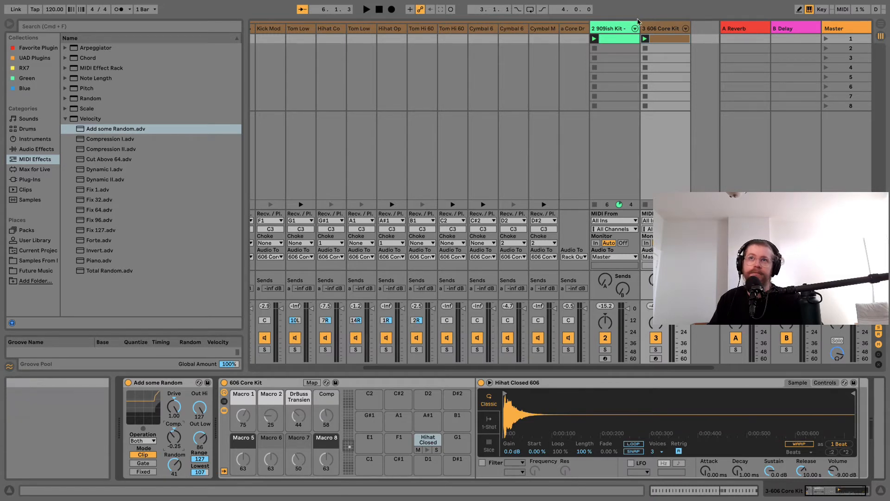
pyautogui.click(645, 38)
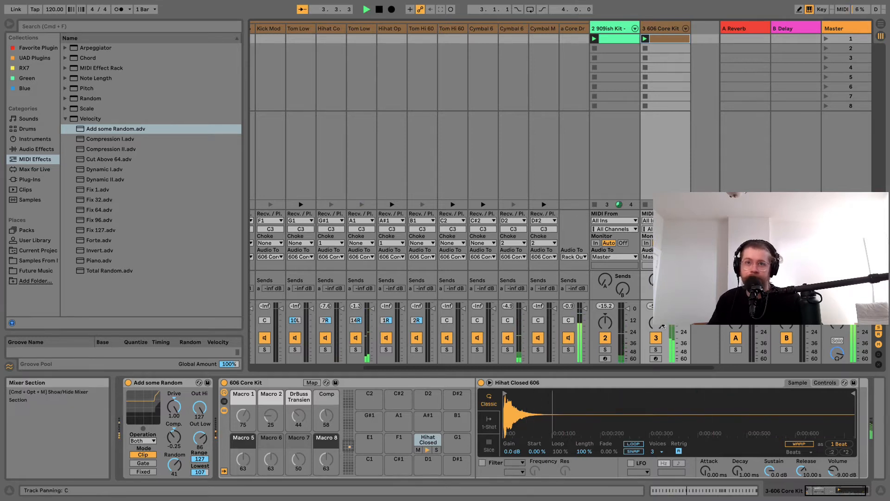
# Turn on the Hihat Closed 606 sample's filter and set its cutoff frequency to 10.7 kHz while playing the clip
pyautogui.click(482, 462)
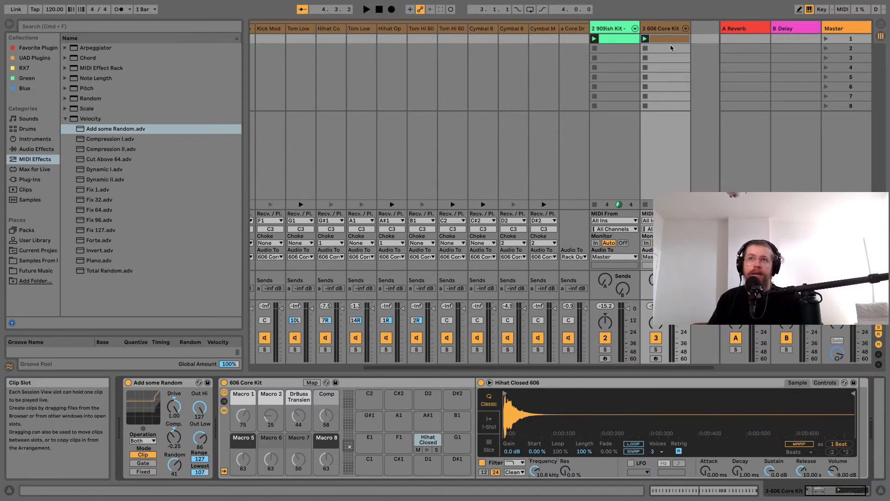
pyautogui.click(646, 39)
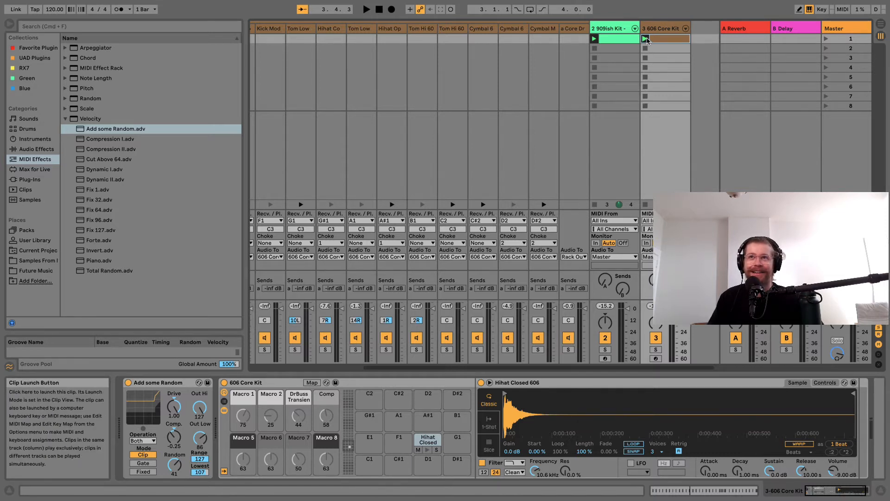
pyautogui.click(645, 39)
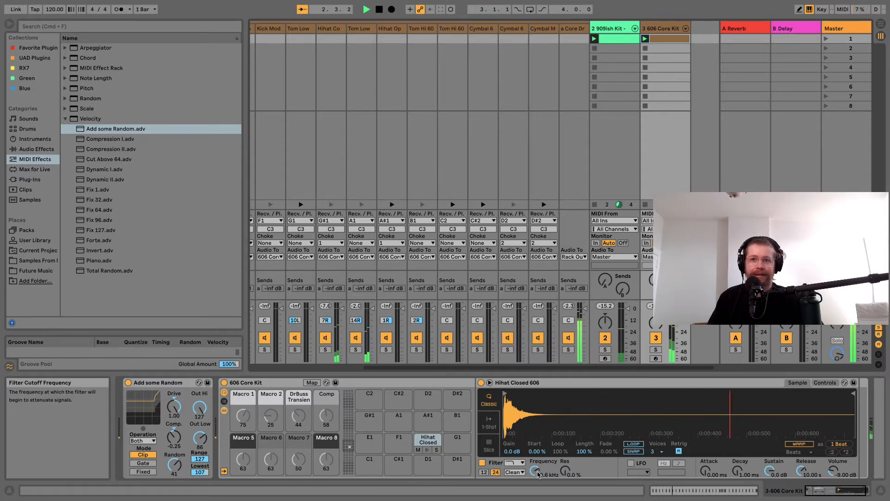
pyautogui.moveTo(535, 470); pyautogui.dragTo(535, 471)
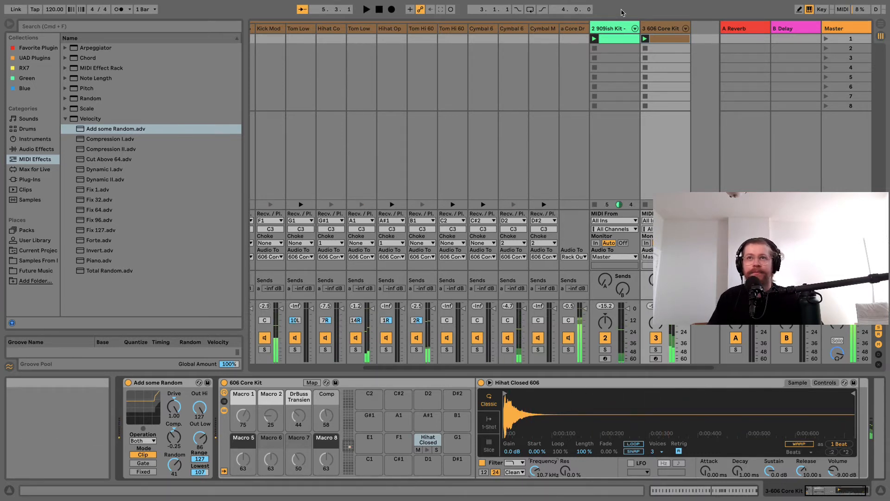
# Play the extracted hi-hat clip together with the full 606 Core Kit and review the activity across both tracks' mixer channels
pyautogui.hscroll(2, 563, 50)
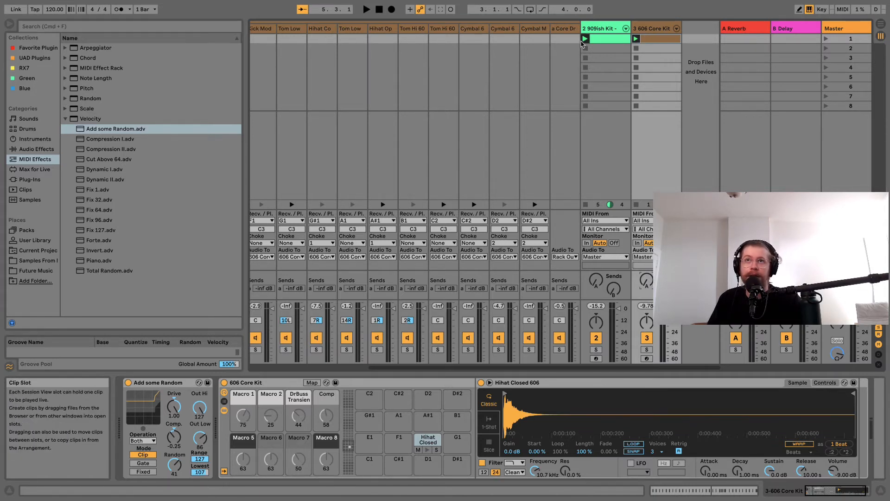
pyautogui.click(635, 39)
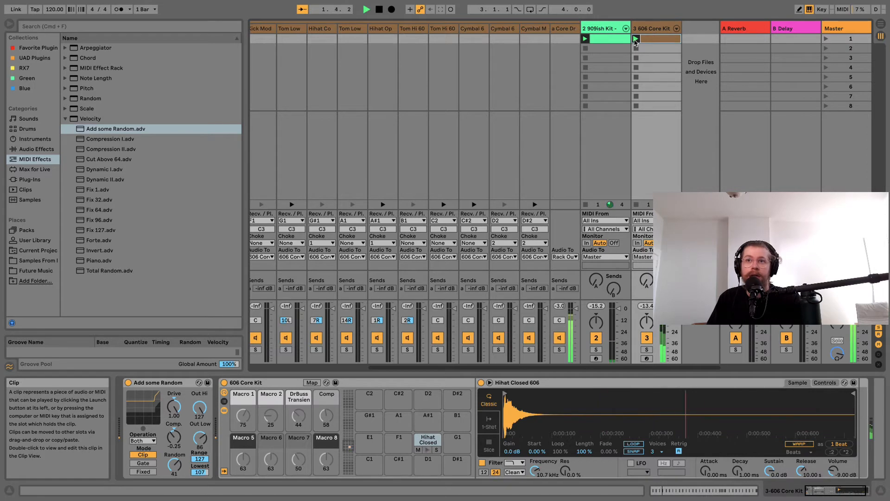
pyautogui.hscroll(-5, 580, 202)
pyautogui.hscroll(-2, 547, 167)
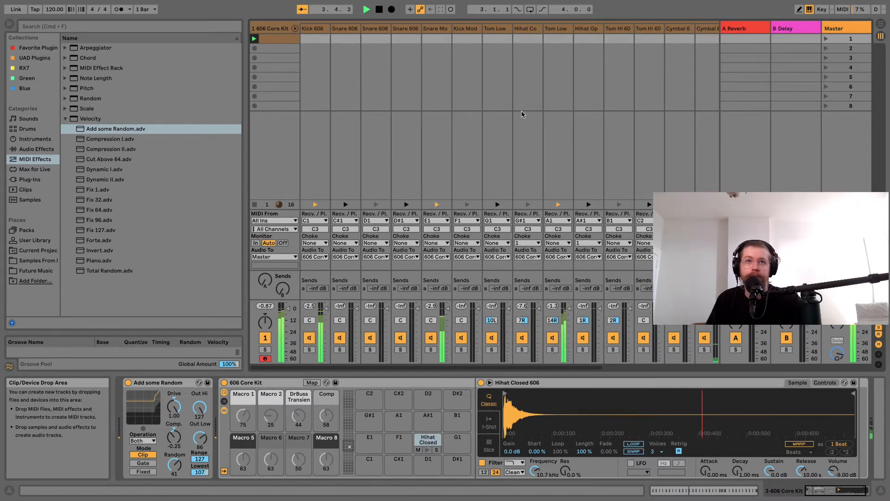
pyautogui.hscroll(7, 520, 114)
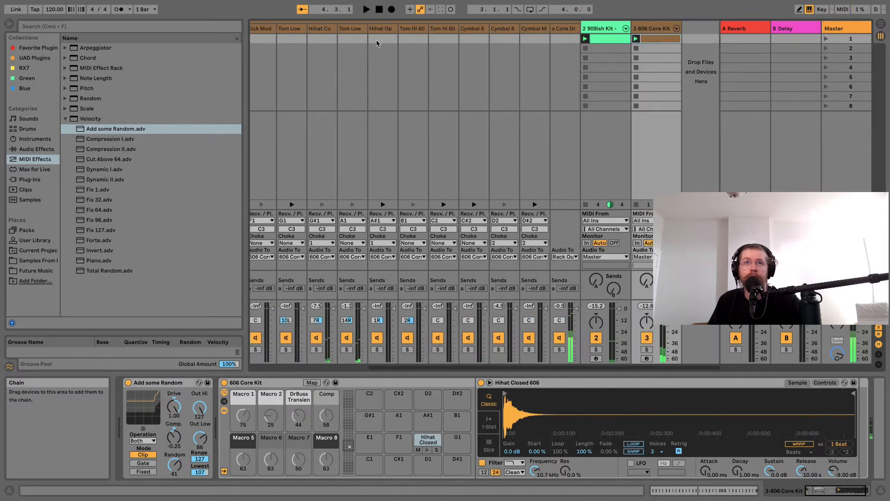
# Play the 606 Core Kit, select its D2 Cymbal 606 chain and add the Add some Random velocity preset to it
pyautogui.click(348, 30)
pyautogui.hscroll(-4, 348, 30)
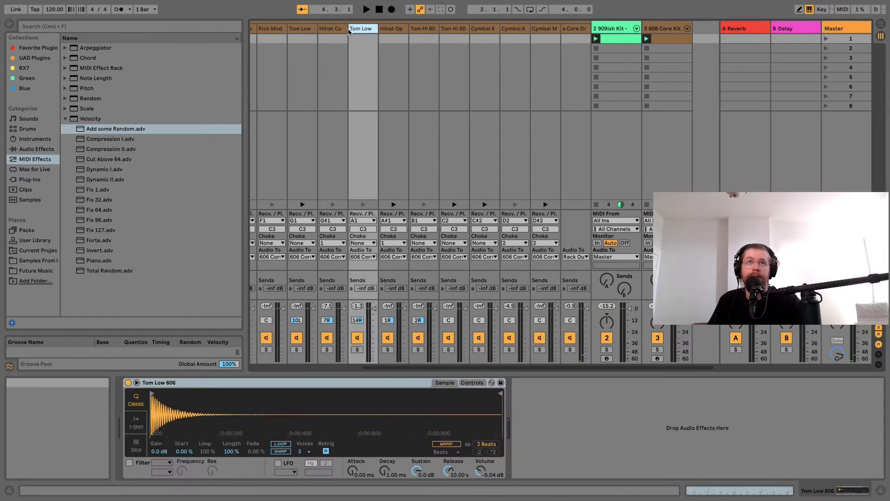
pyautogui.hscroll(2, 349, 30)
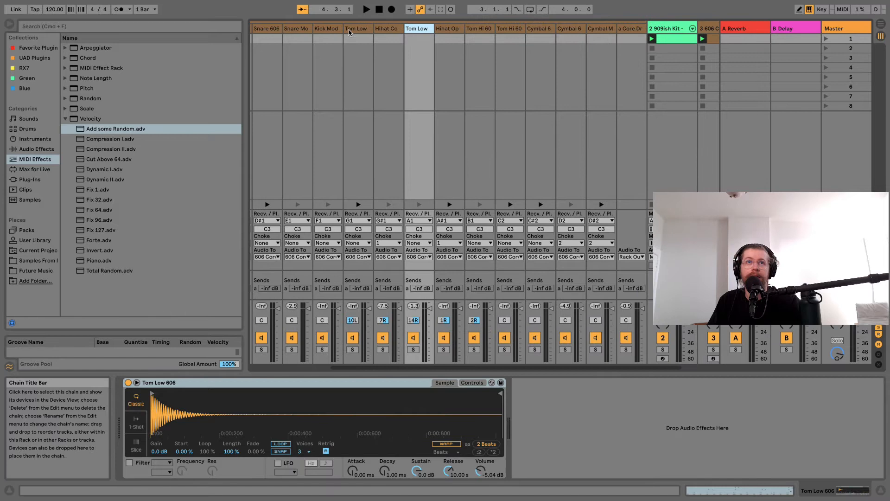
pyautogui.hscroll(-2, 372, 31)
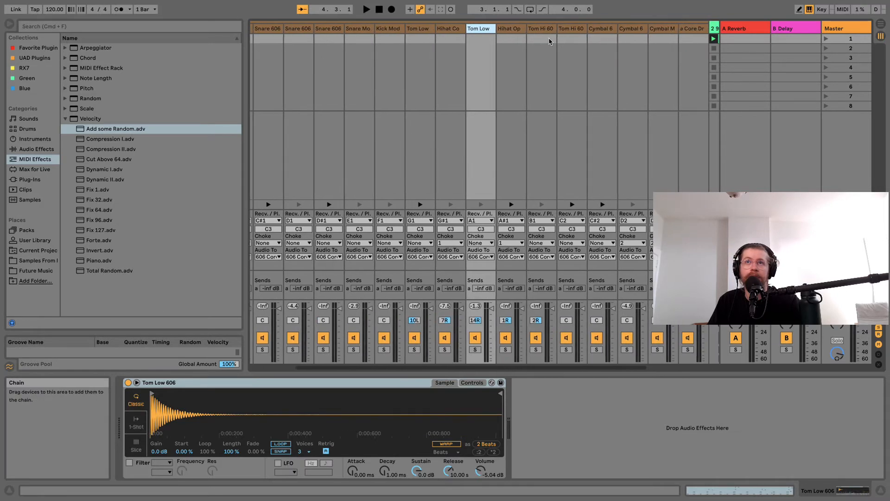
pyautogui.press('space')
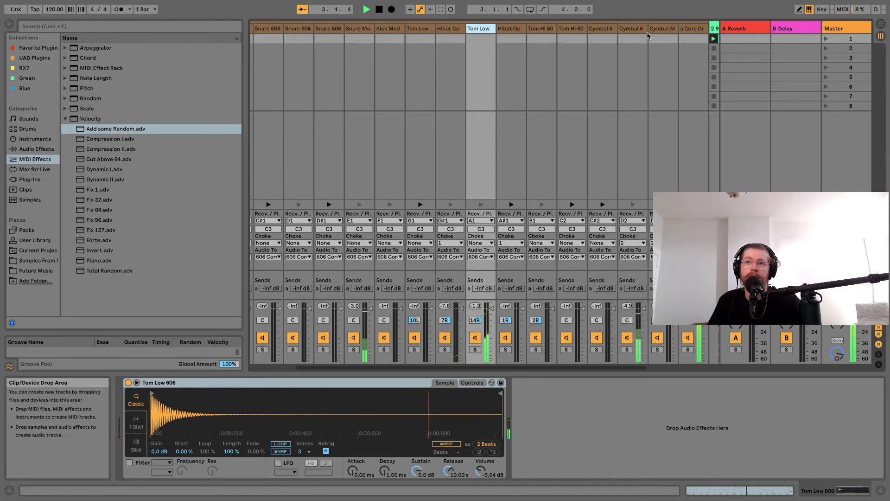
pyautogui.click(641, 30)
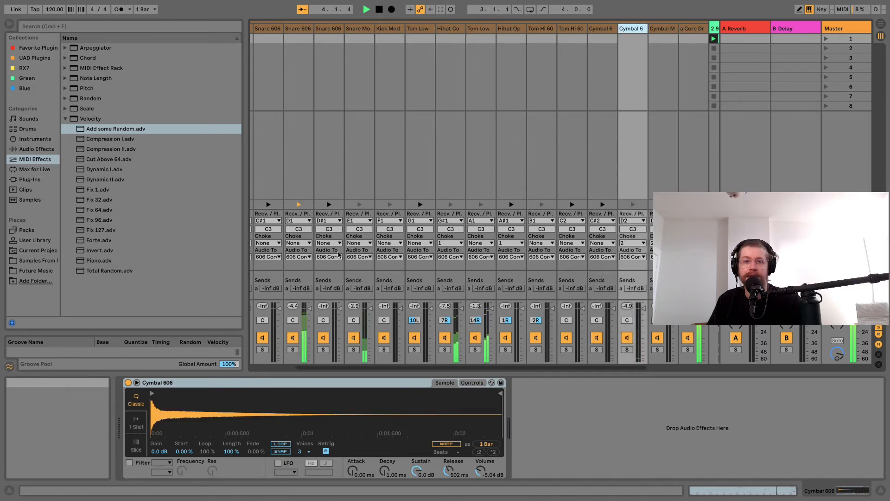
pyautogui.doubleClick(114, 129)
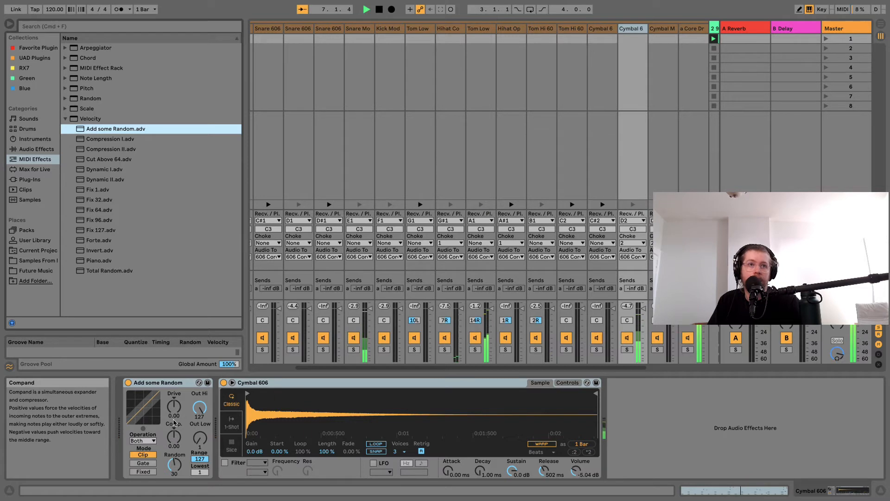
# Set the cymbal velocity effect's Drive to 0.29, Random to 39, Out Hi to 111 and Out Low to 67
pyautogui.moveTo(174, 407)
pyautogui.mouseDown()
pyautogui.moveTo(174, 419)
pyautogui.moveTo(174, 395)
pyautogui.mouseUp()
pyautogui.moveTo(175, 465); pyautogui.dragTo(174, 454)
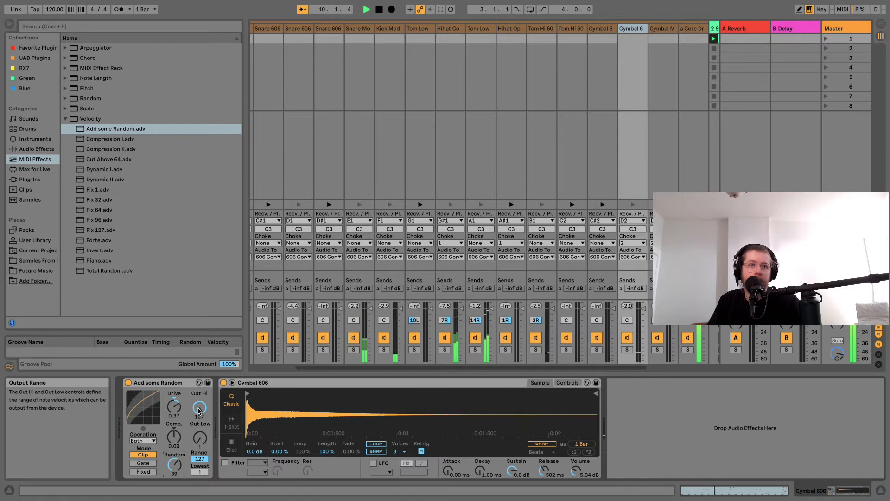
pyautogui.moveTo(198, 411); pyautogui.dragTo(198, 446)
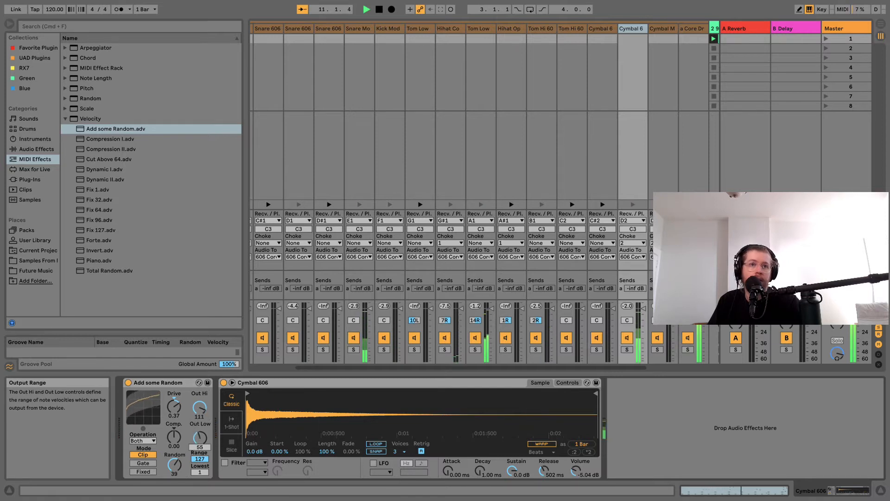
pyautogui.moveTo(174, 408); pyautogui.dragTo(175, 411)
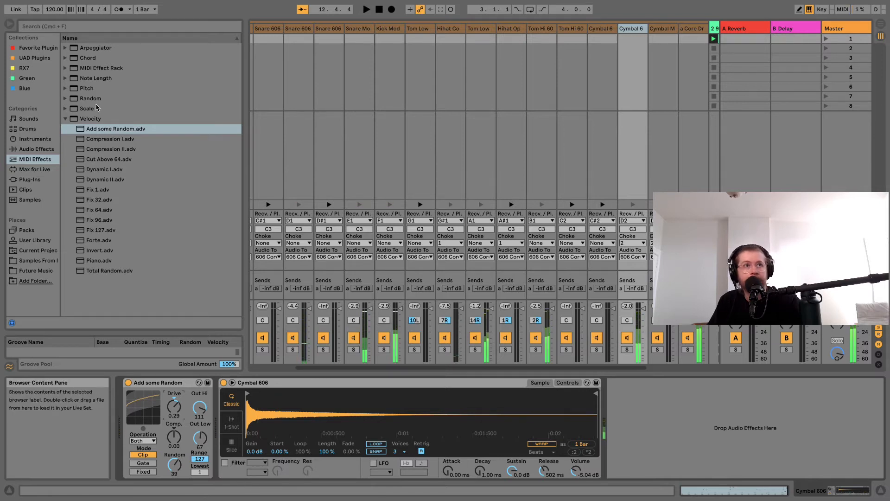
# Find the Overdrive audio effect in the browser and add it after the Cymbal 606 sample
pyautogui.click(44, 149)
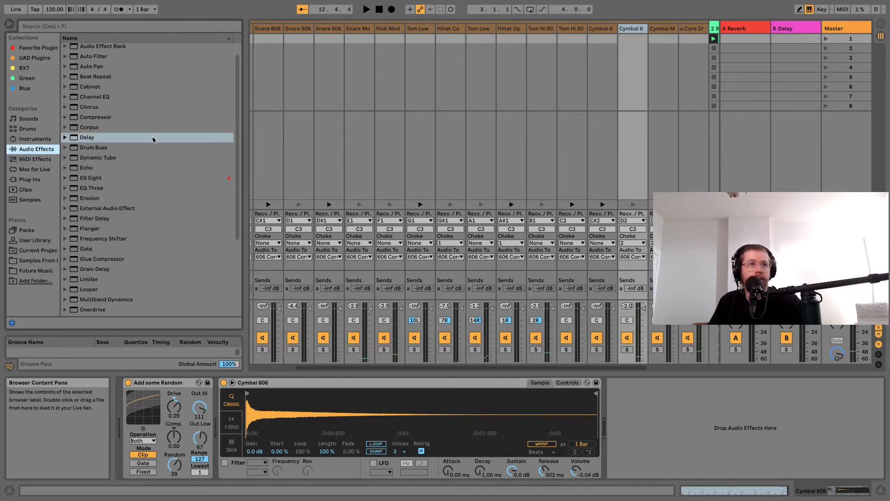
pyautogui.scroll(1, 160, 130)
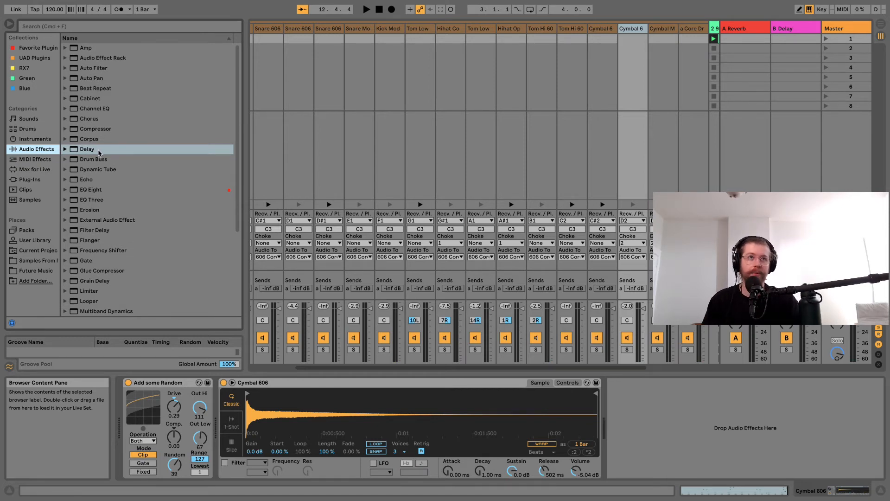
pyautogui.scroll(-4, 105, 158)
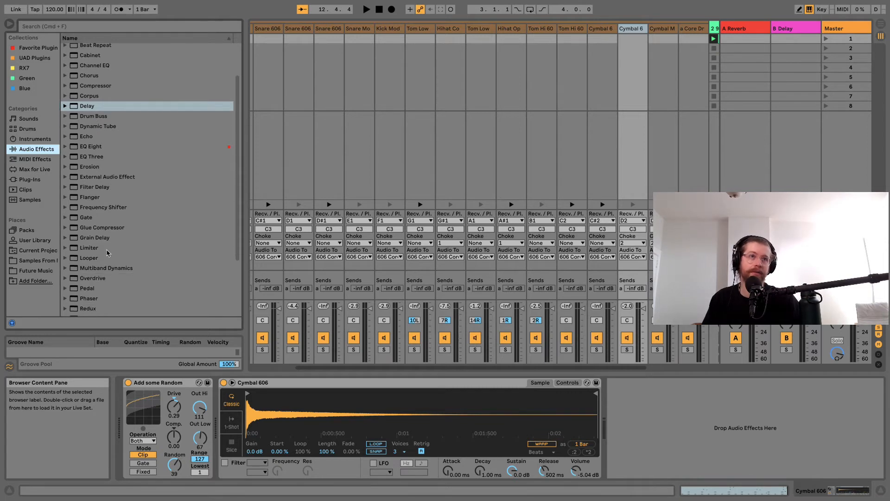
pyautogui.doubleClick(108, 278)
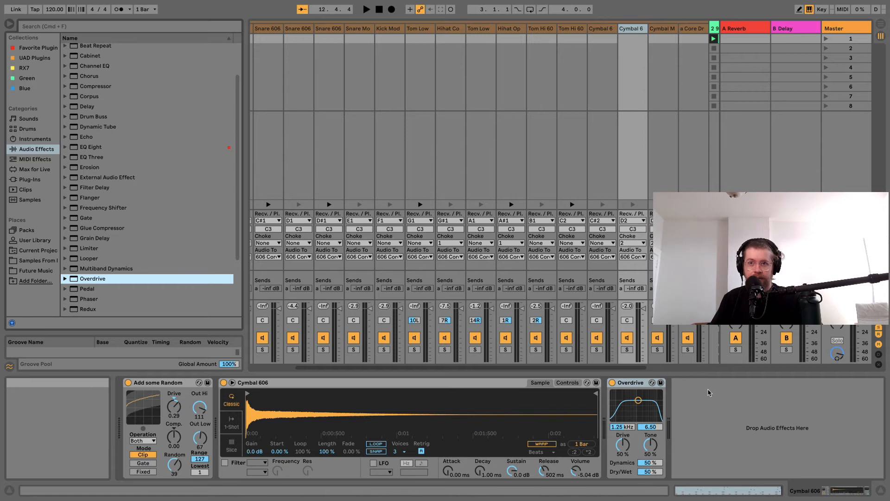
# During playback, set the cymbal Overdrive to 1.36 kHz, bandwidth 1.21, Drive 30%, Tone 49% and Dry/Wet 88%
pyautogui.press('space')
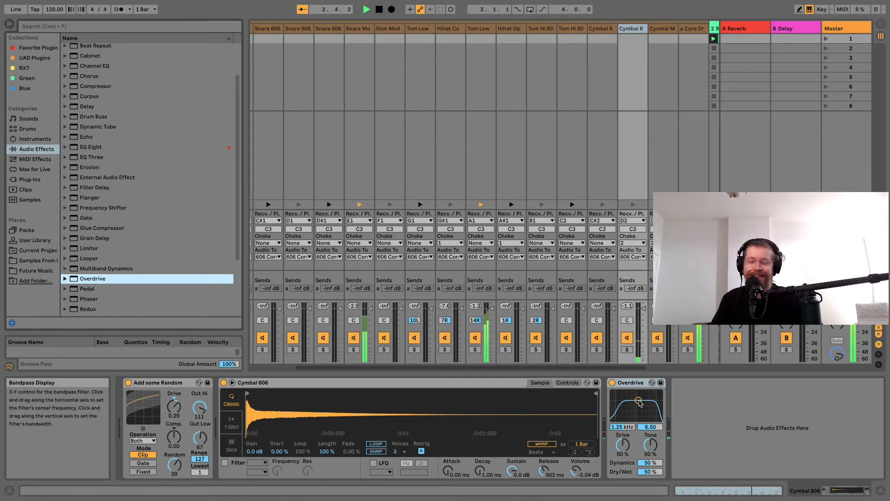
pyautogui.moveTo(639, 402)
pyautogui.mouseDown()
pyautogui.moveTo(635, 419)
pyautogui.moveTo(634, 411)
pyautogui.mouseUp()
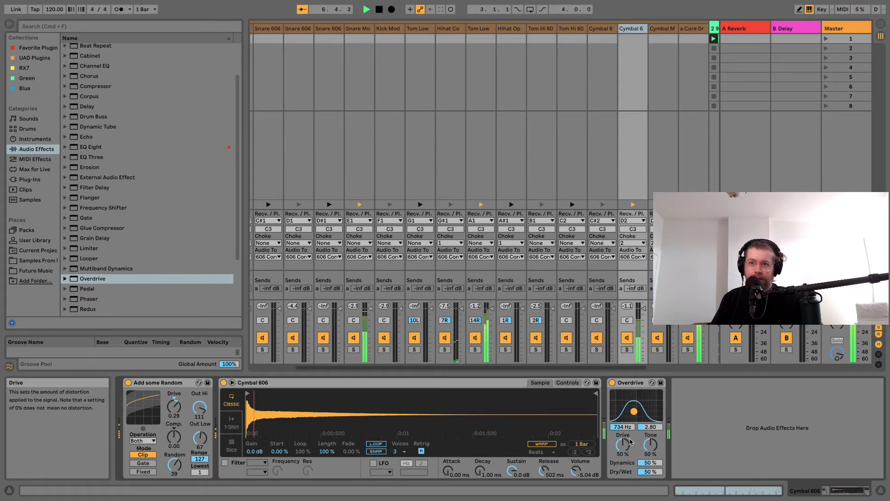
pyautogui.moveTo(634, 411); pyautogui.dragTo(651, 474)
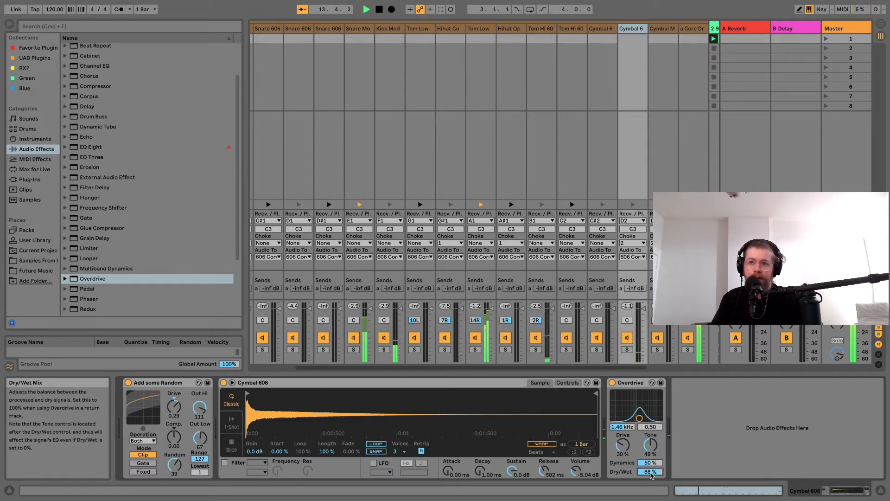
pyautogui.moveTo(639, 417); pyautogui.dragTo(639, 406)
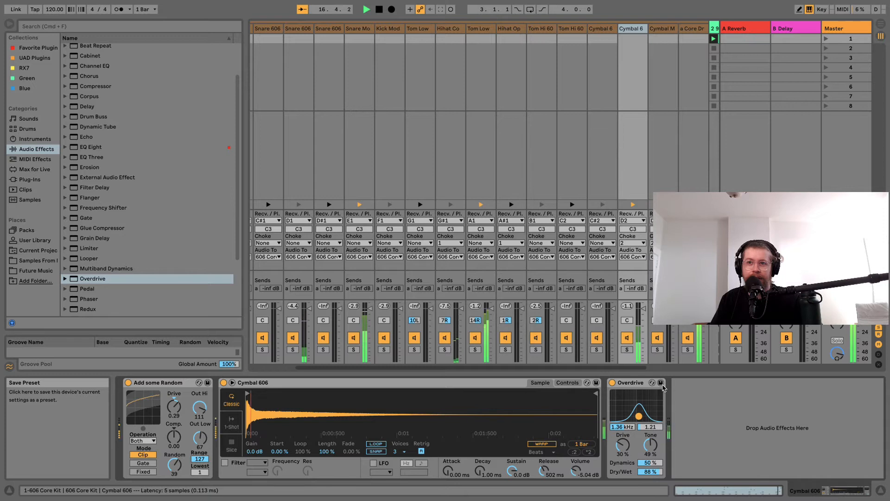
pyautogui.press('space')
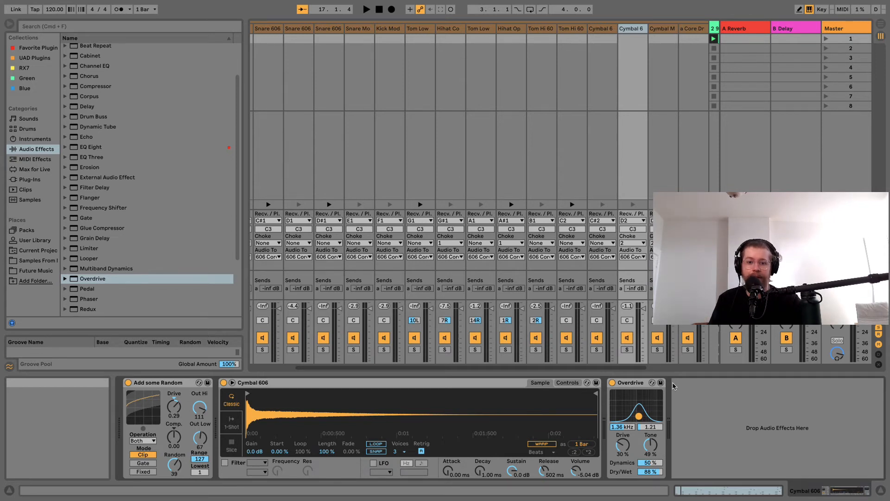
# Audition the kit with the overdriven cymbal, then add an Overdrive effect to the A1 Tom Low 606 chain
pyautogui.press('space')
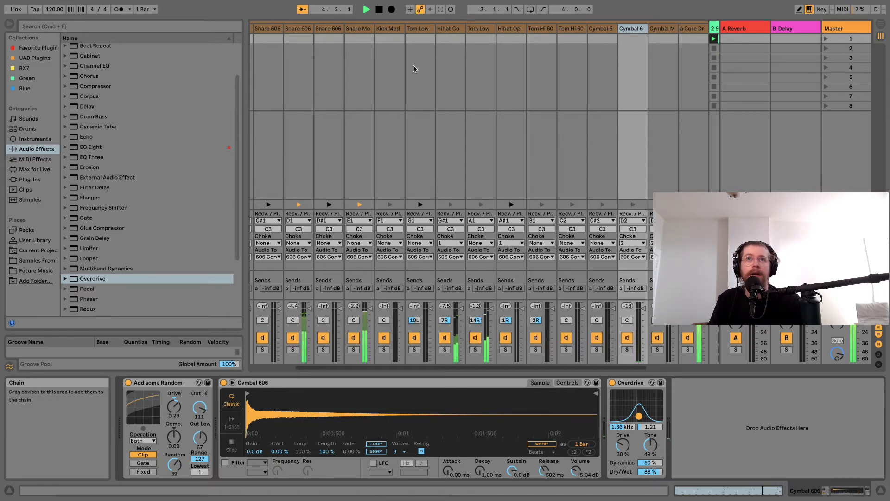
pyautogui.hscroll(-3, 422, 70)
pyautogui.hscroll(3, 503, 135)
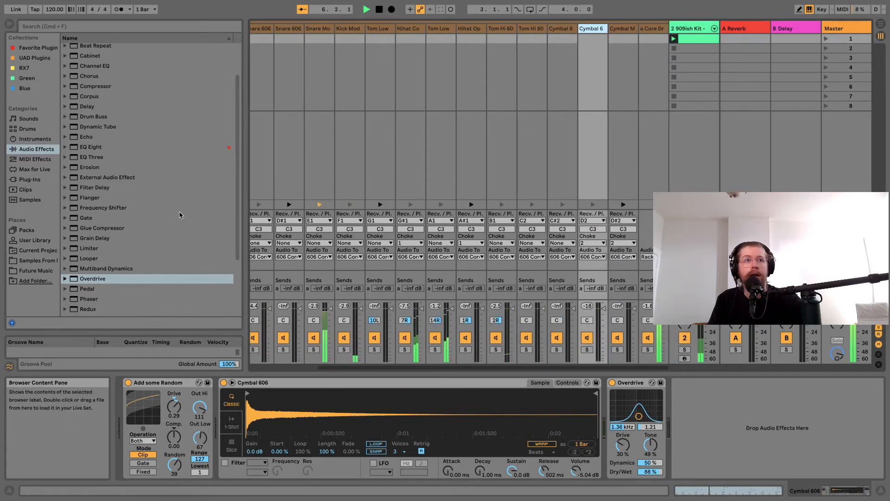
pyautogui.click(503, 29)
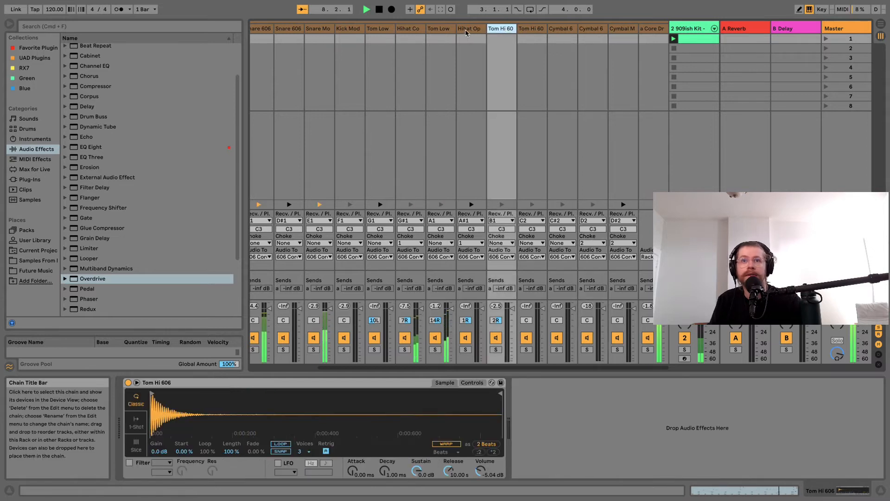
pyautogui.click(441, 29)
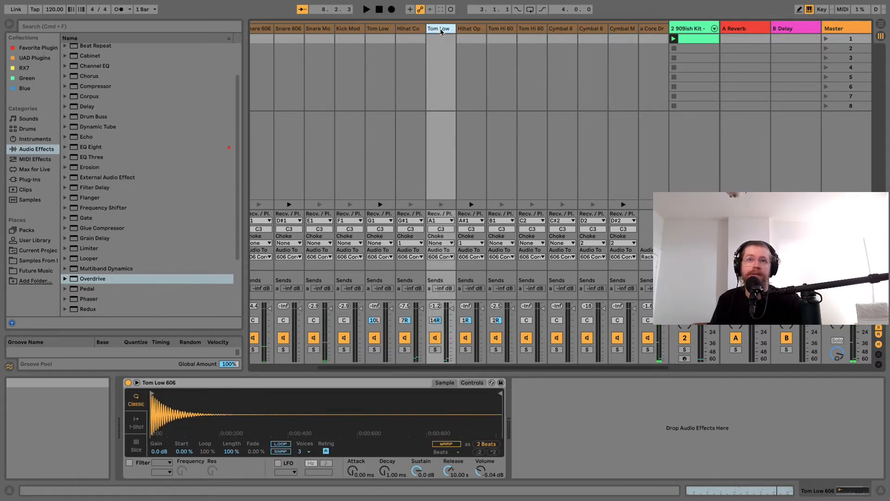
pyautogui.doubleClick(93, 278)
# While playing, set the Tom Low Overdrive's Drive to 1%, bandpass to 842 Hz with bandwidth 3.33, and Tone to 40%
pyautogui.press('space')
pyautogui.moveTo(524, 444); pyautogui.dragTo(524, 477)
pyautogui.moveTo(543, 402); pyautogui.dragTo(540, 410)
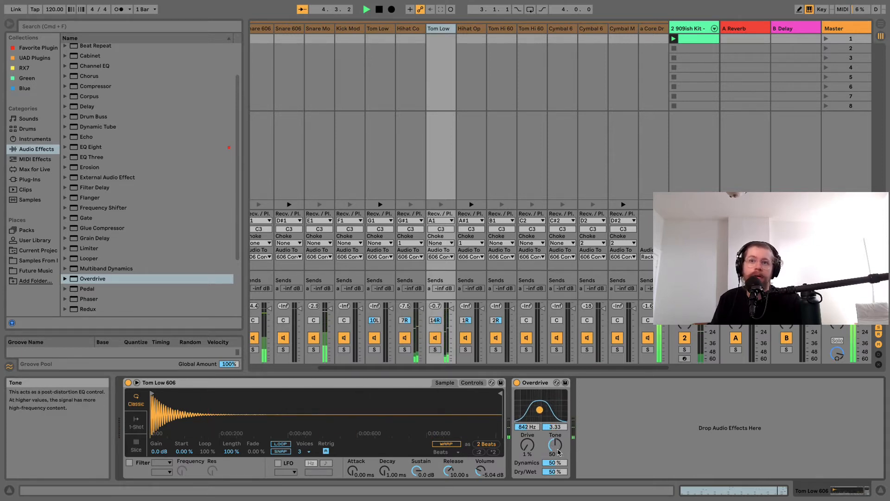
pyautogui.moveTo(554, 445); pyautogui.dragTo(555, 451)
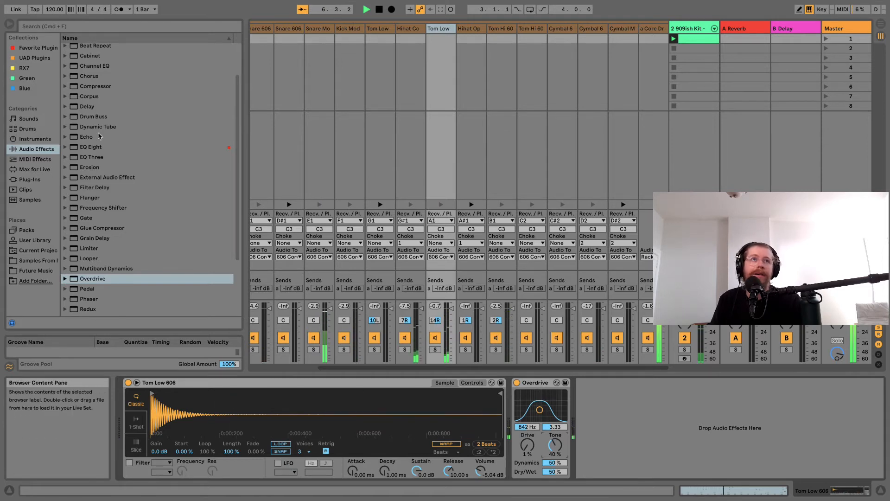
# Solo the A1 Tom Low chain and set its Overdrive bandpass to 198 Hz with a bandwidth of 0.50
pyautogui.click(499, 31)
pyautogui.click(449, 30)
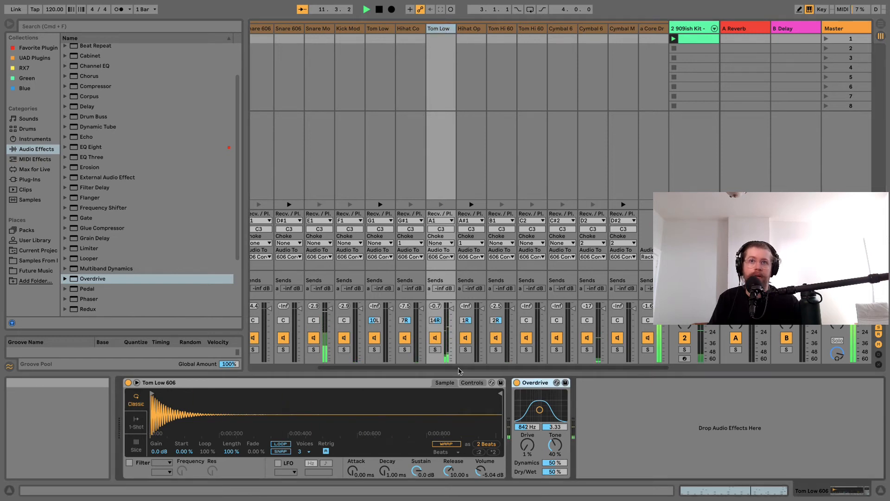
pyautogui.click(436, 350)
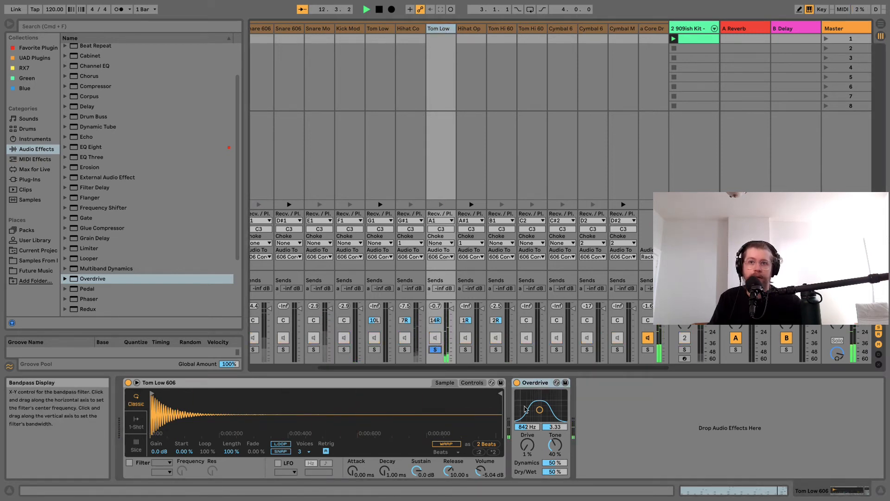
pyautogui.moveTo(541, 411); pyautogui.dragTo(529, 418)
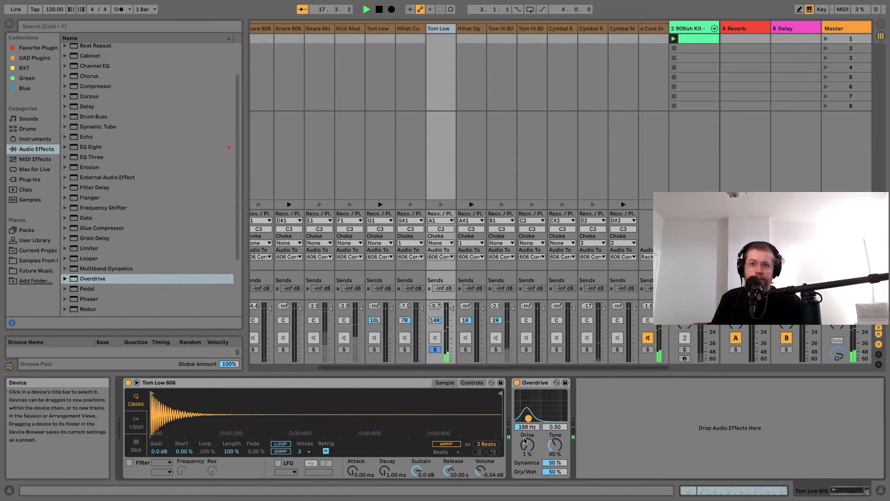
# Set the Tom Low Overdrive's Dry/Wet to 79%, then unsolo the chain and lower its volume slightly
pyautogui.moveTo(555, 471); pyautogui.dragTo(555, 459)
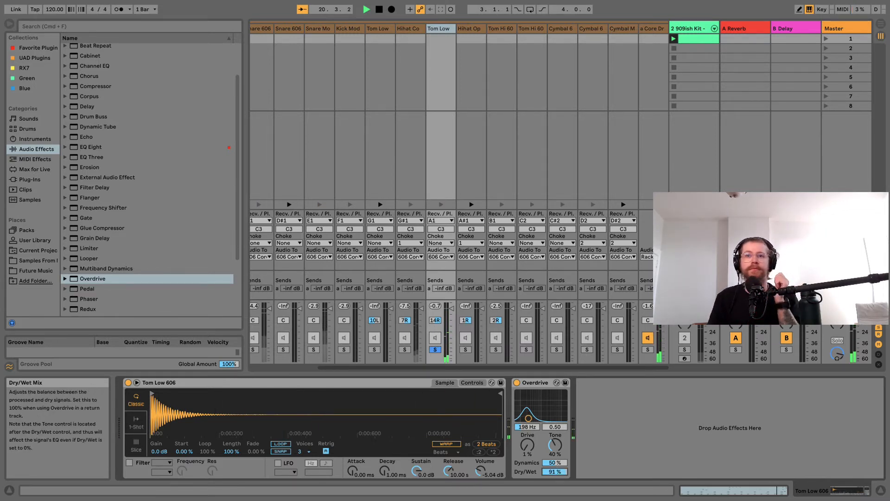
pyautogui.moveTo(555, 472); pyautogui.dragTo(555, 477)
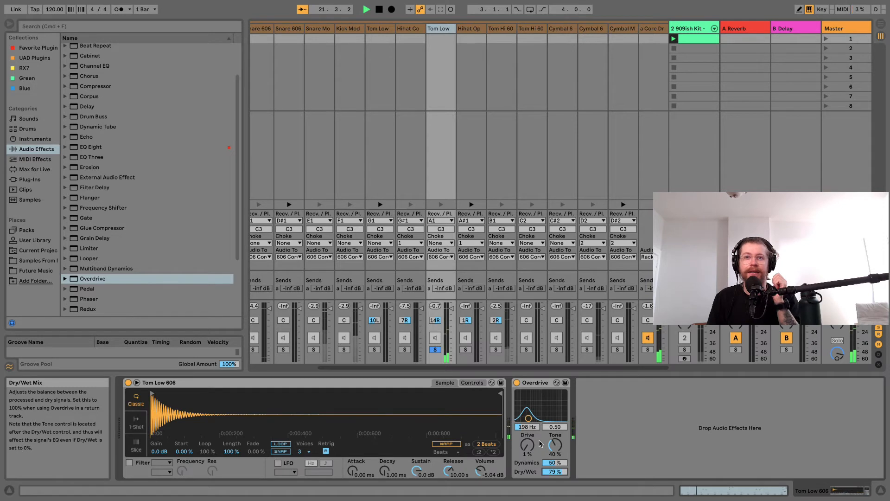
pyautogui.click(435, 350)
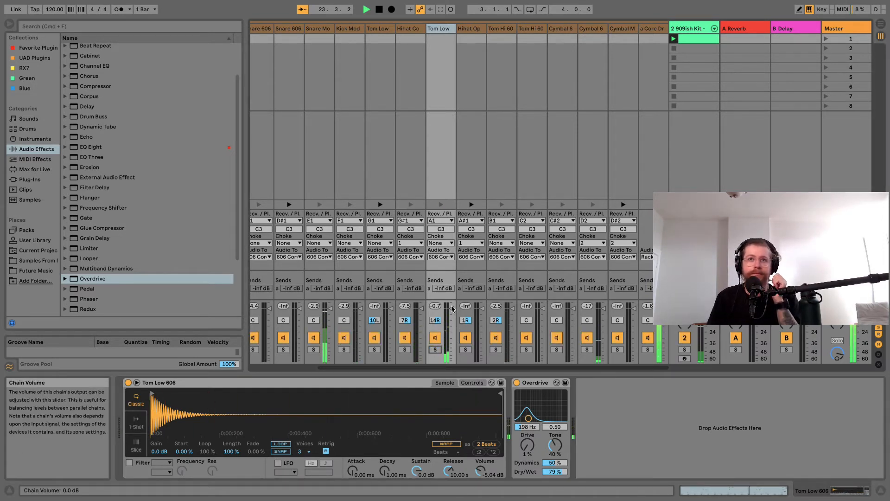
pyautogui.moveTo(451, 313); pyautogui.dragTo(451, 314)
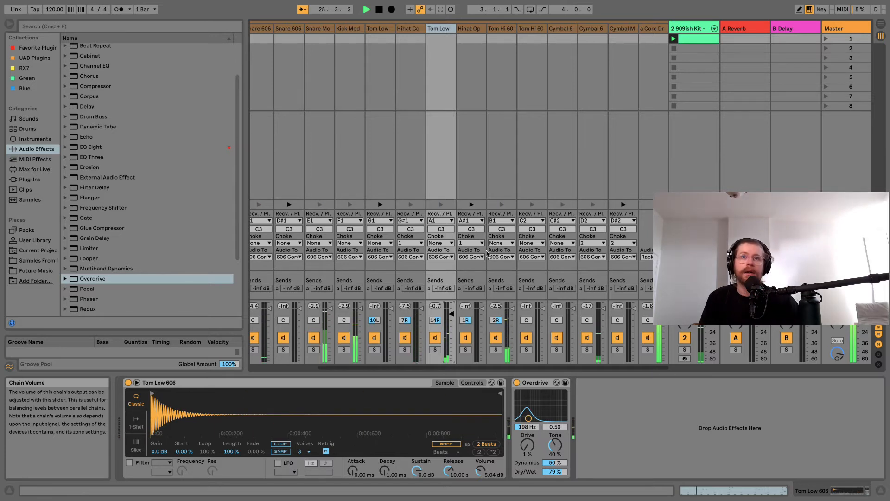
# Copy the Overdrive from the Tom Low chain and paste it after the sample on the B1 Tom Hi 606 chain
pyautogui.click(547, 383)
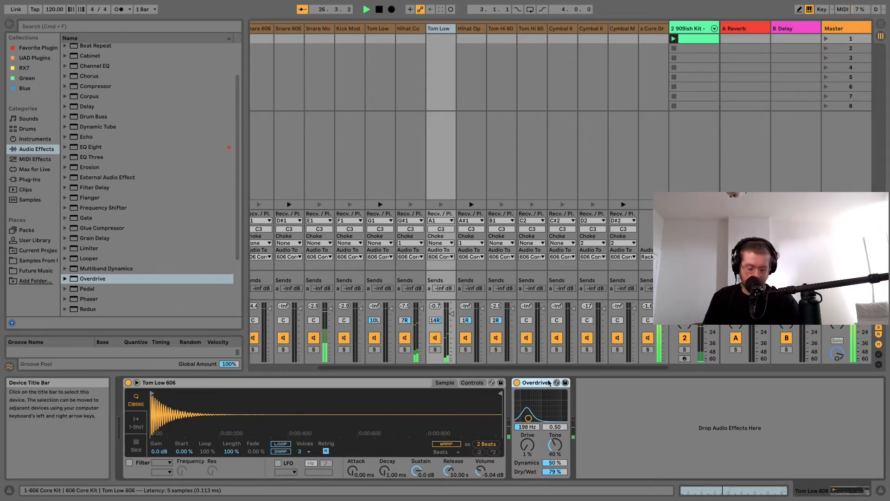
pyautogui.click(499, 29)
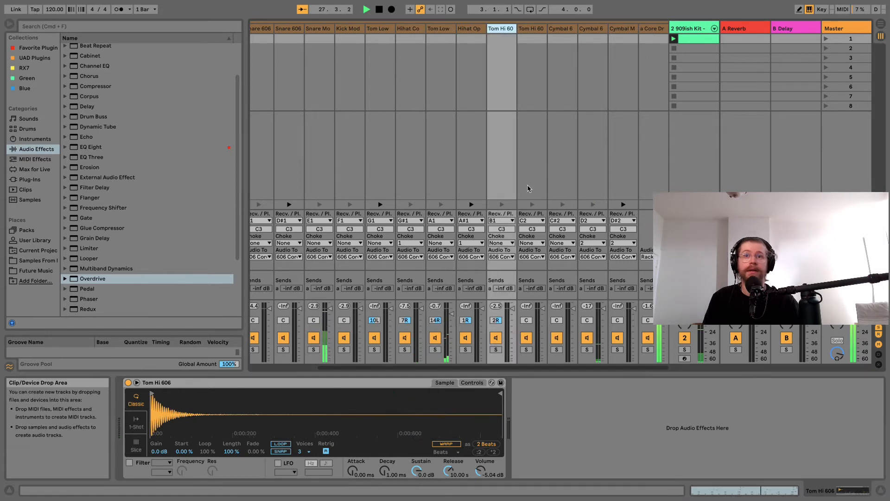
pyautogui.click(542, 420)
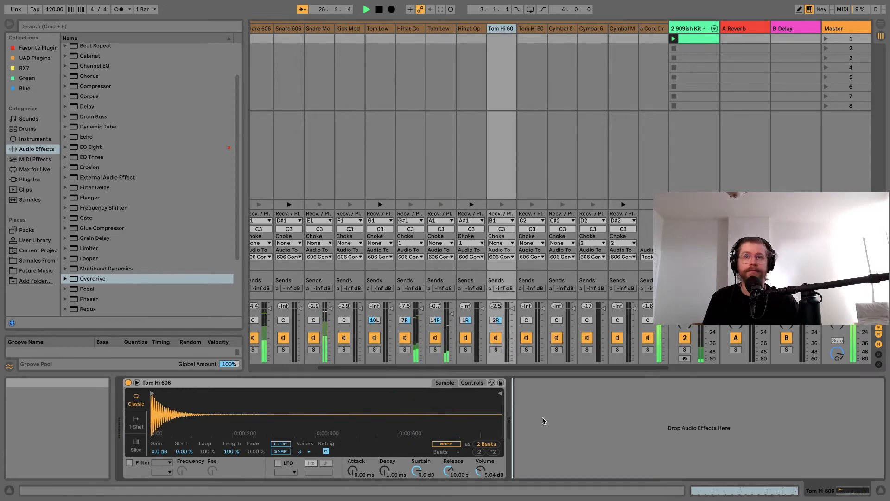
pyautogui.press('super+v')
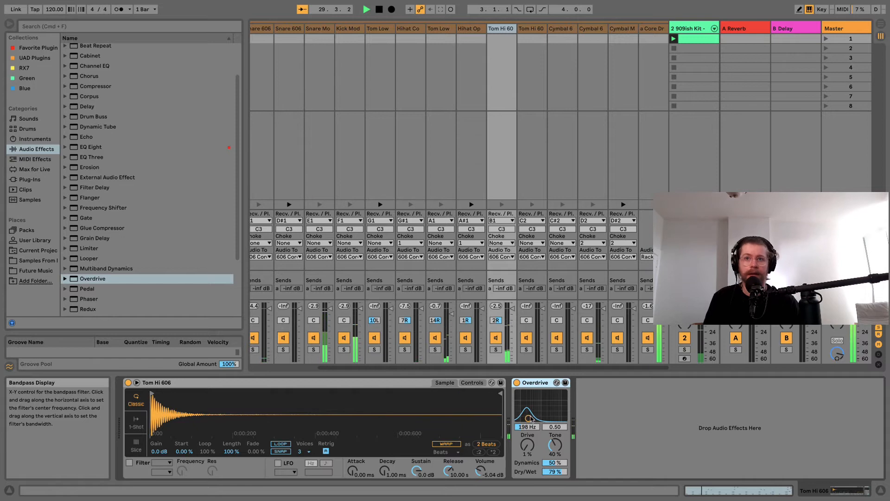
# Set the Tom Hi 606 Overdrive's bandpass to 685 Hz with a bandwidth of 0.50
pyautogui.moveTo(532, 419); pyautogui.dragTo(536, 418)
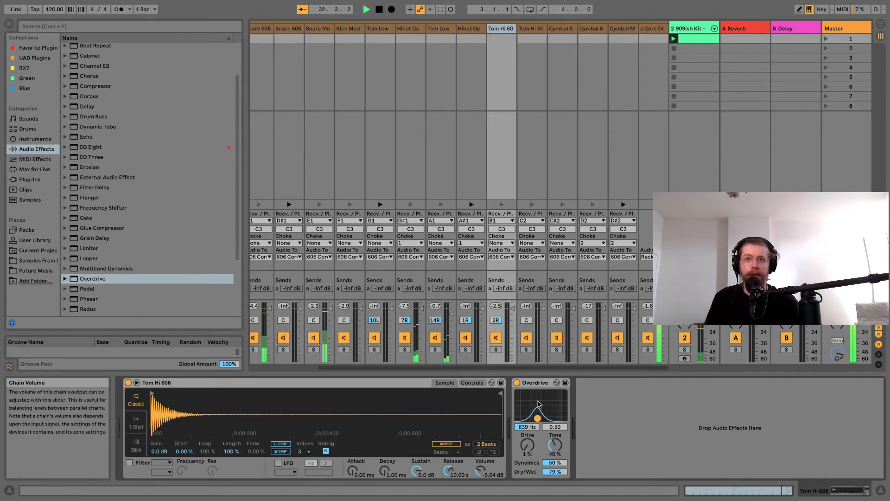
pyautogui.press('super+z')
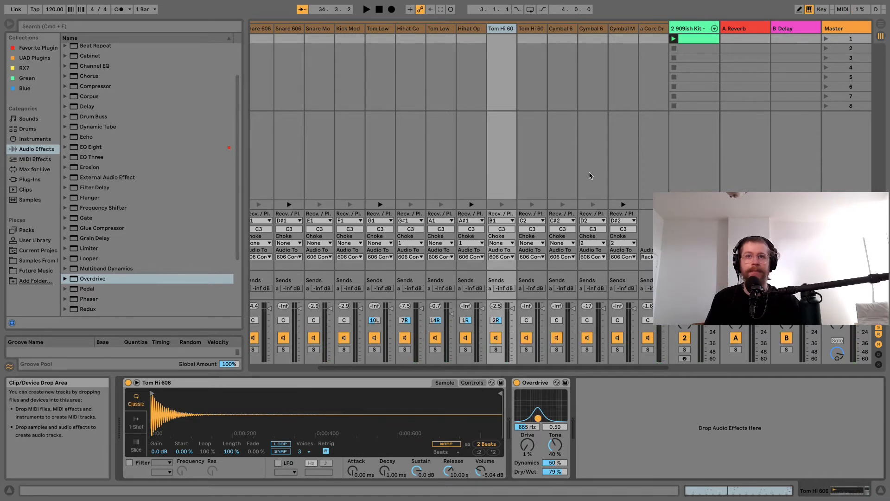
# With the beat playing, enable the sampler filter on the Hihat Combo 606 chain and lower its frequency to 11.7 kHz
pyautogui.hscroll(-1, 607, 214)
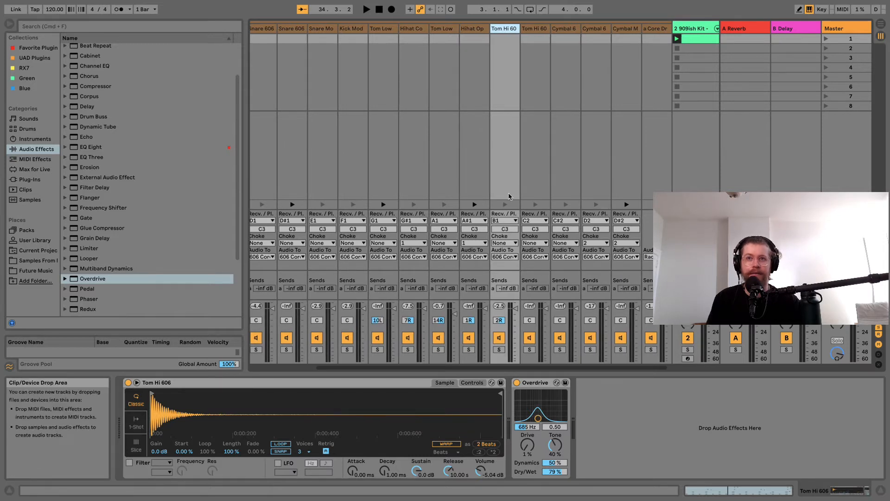
pyautogui.hscroll(-5, 500, 197)
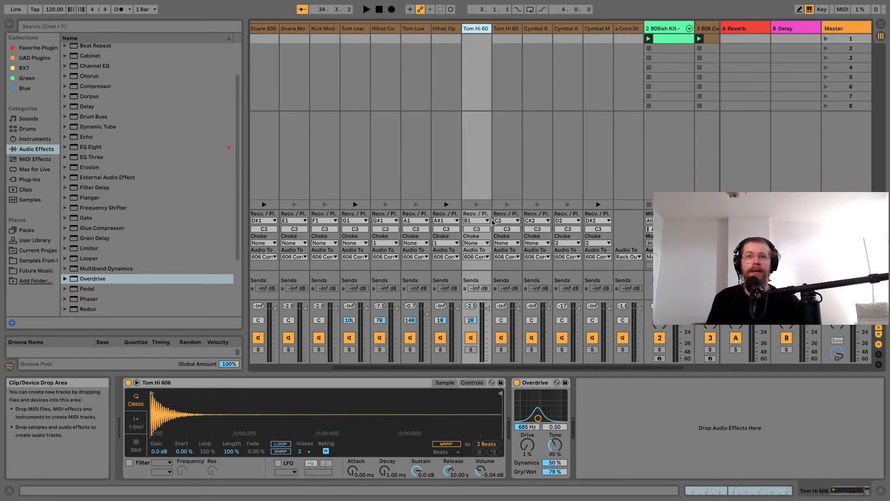
pyautogui.press('space')
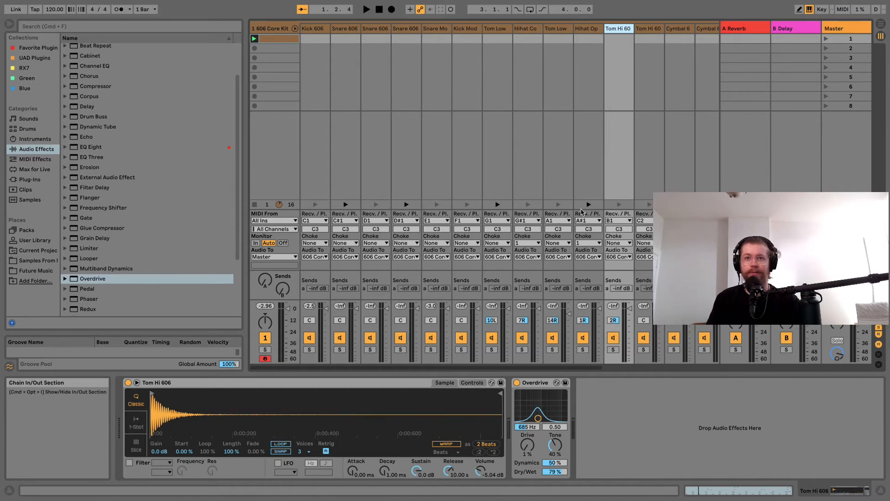
pyautogui.press('space')
pyautogui.hscroll(1, 492, 59)
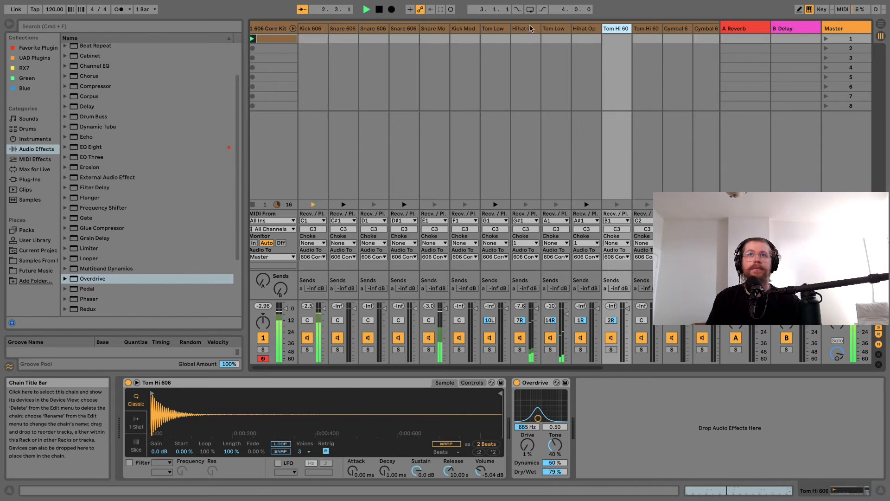
pyautogui.click(531, 29)
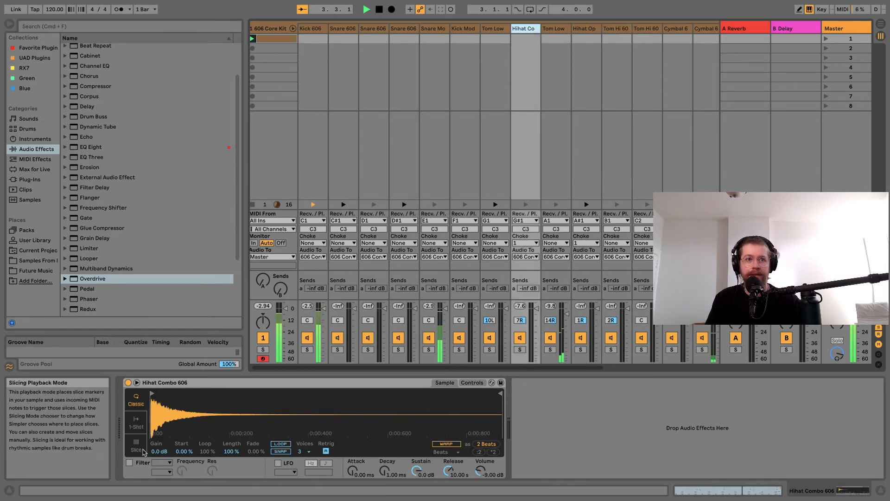
pyautogui.click(129, 462)
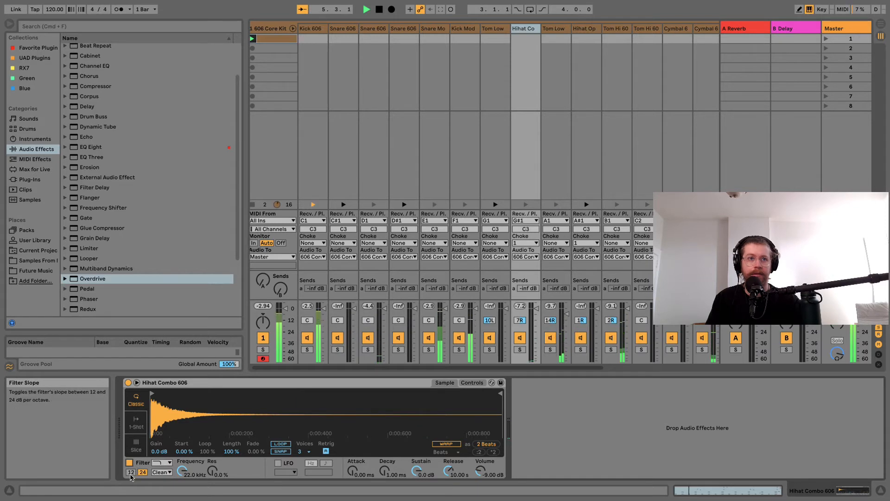
pyautogui.moveTo(182, 471); pyautogui.dragTo(182, 474)
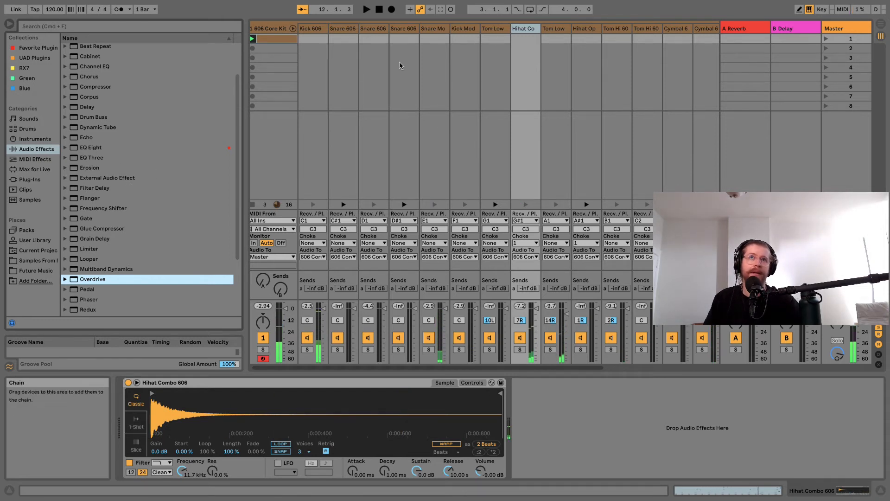
# Add a Delay to the Snare Mod 606 chain, with Feedback at 0% and a delay time of two 16th notes
pyautogui.click(402, 29)
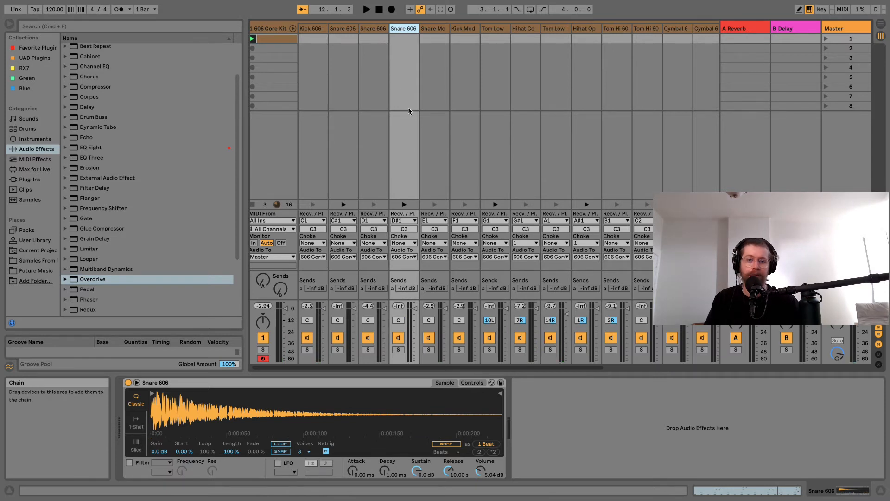
pyautogui.press('space')
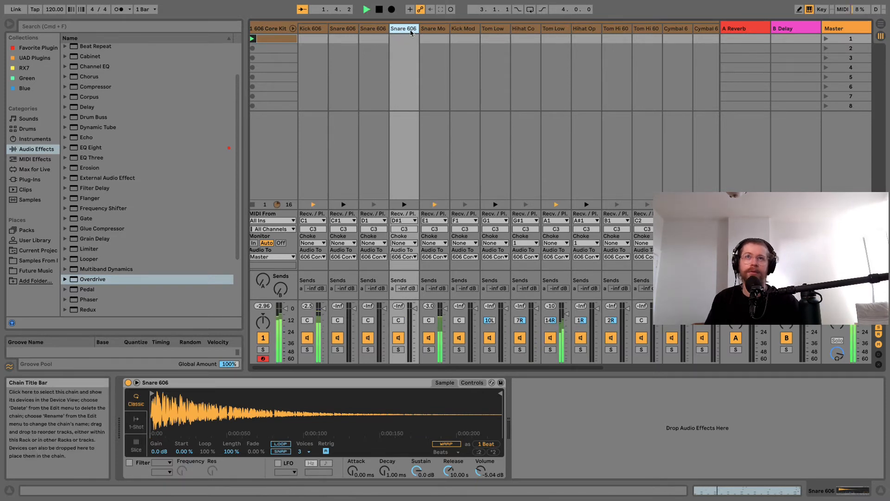
pyautogui.click(429, 29)
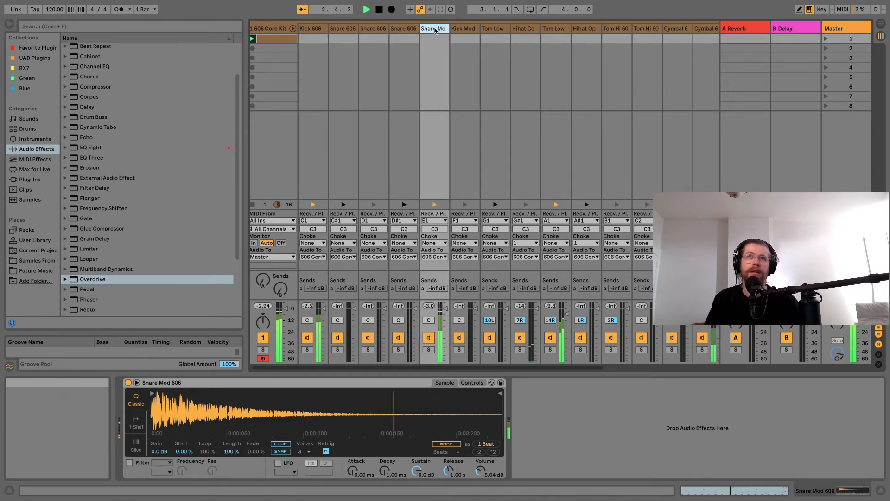
pyautogui.doubleClick(104, 108)
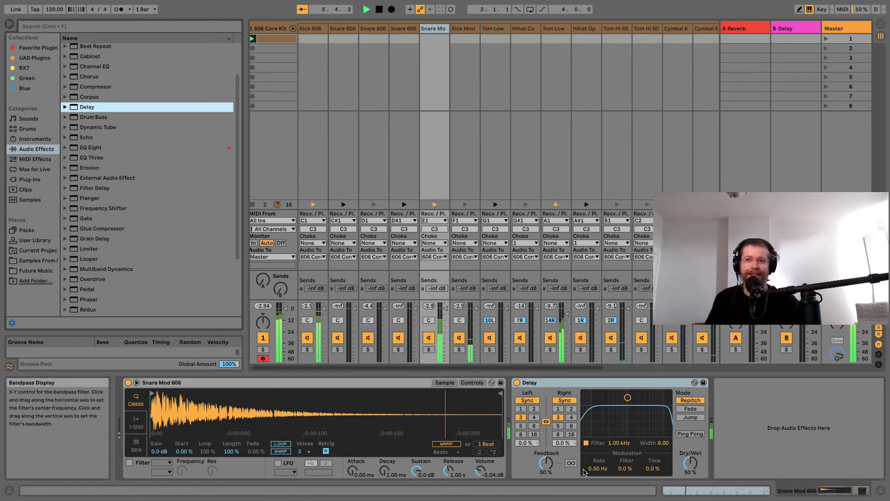
pyautogui.moveTo(546, 462); pyautogui.dragTo(545, 487)
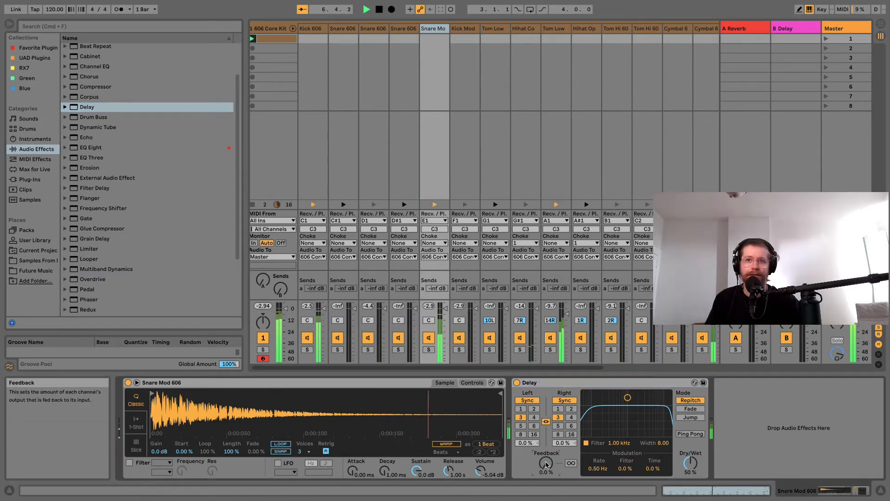
pyautogui.click(534, 409)
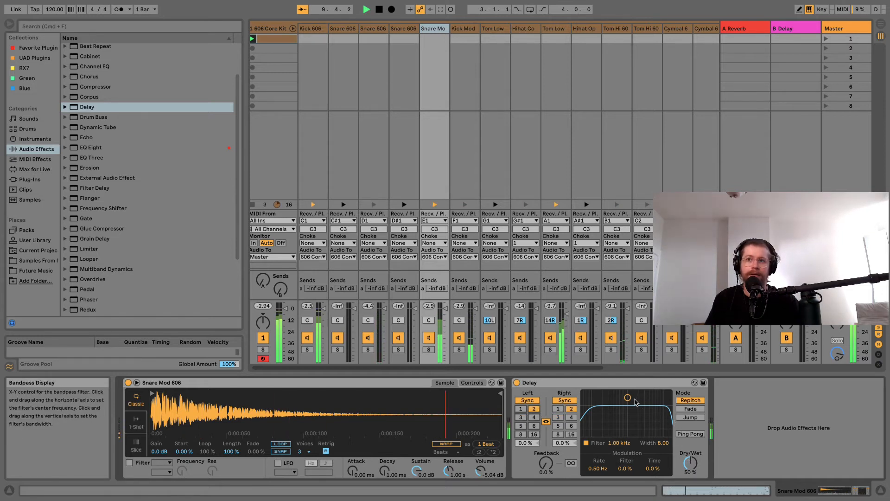
# Set the Snare Mod Delay's filter to 519 Hz with width 0.50 and Dry/Wet to 20%, comparing one- and two-16th delay times
pyautogui.moveTo(674, 423); pyautogui.dragTo(620, 429)
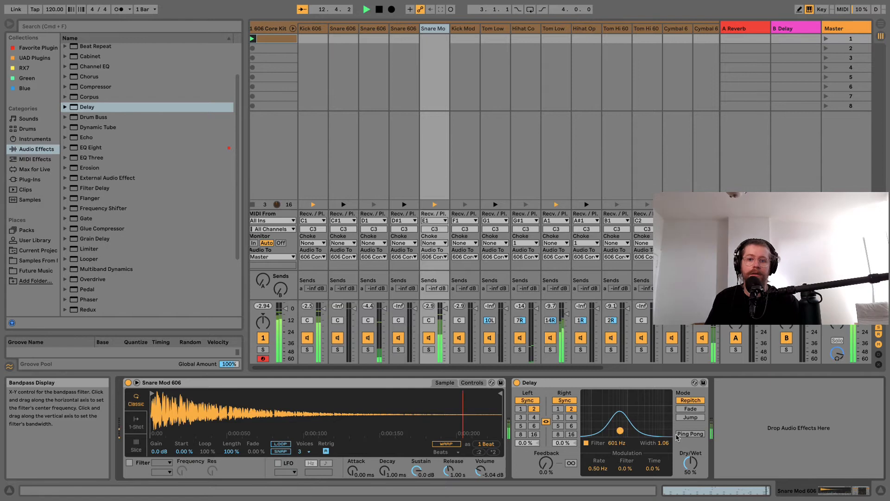
pyautogui.moveTo(691, 463); pyautogui.dragTo(690, 473)
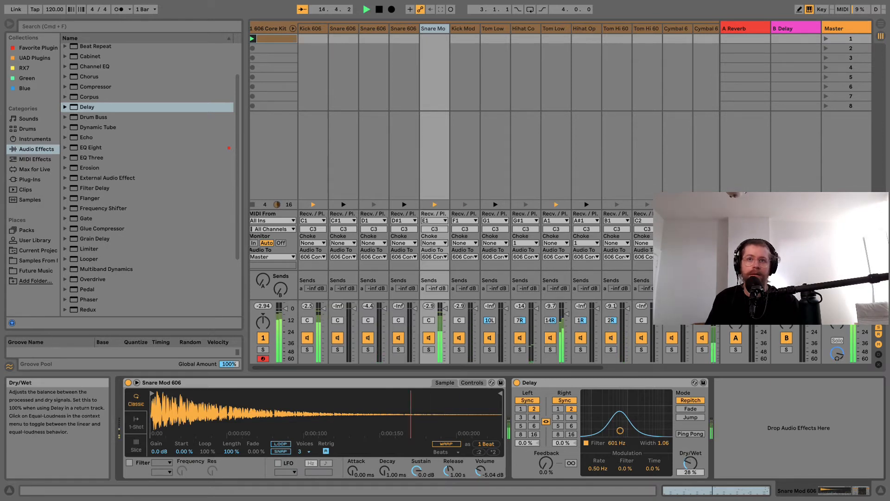
pyautogui.click(518, 409)
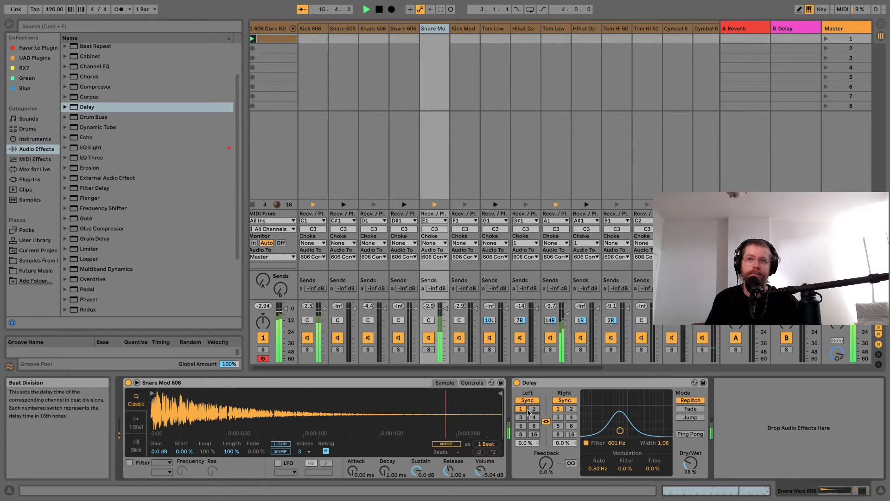
pyautogui.moveTo(620, 432)
pyautogui.mouseDown()
pyautogui.moveTo(612, 433)
pyautogui.moveTo(633, 433)
pyautogui.moveTo(622, 432)
pyautogui.mouseUp()
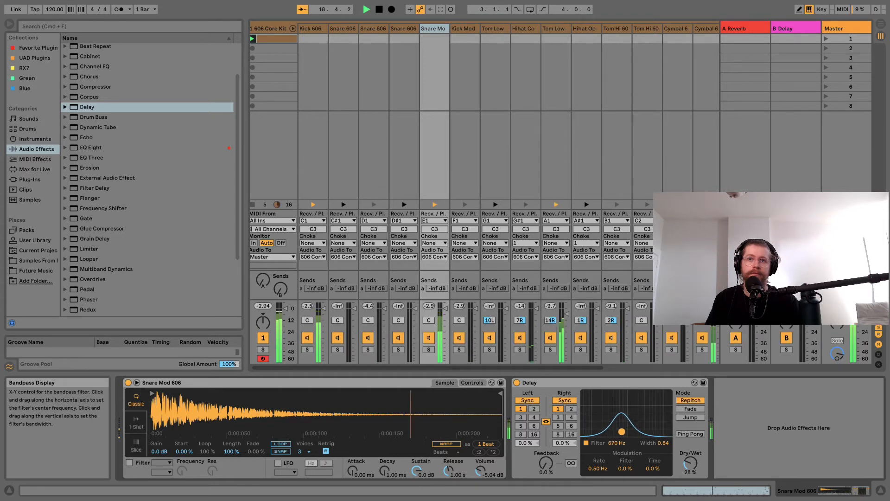
pyautogui.click(534, 409)
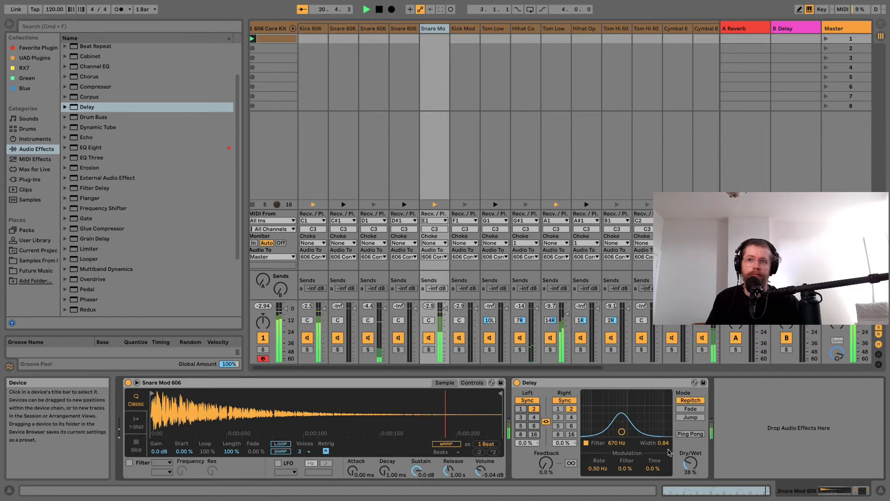
pyautogui.moveTo(689, 462); pyautogui.dragTo(690, 469)
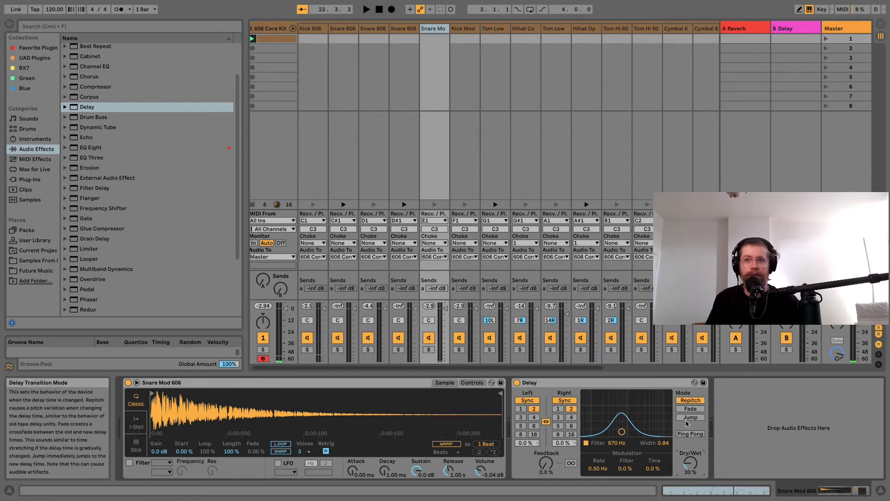
pyautogui.press('space')
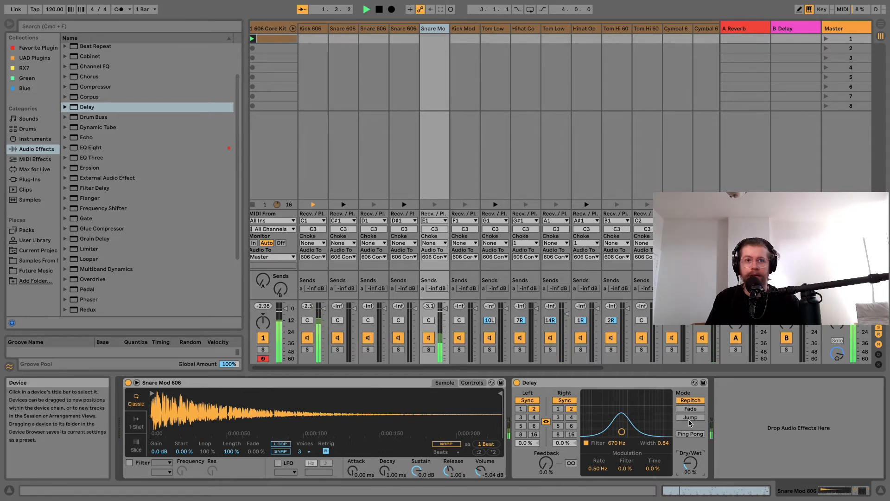
pyautogui.moveTo(622, 432); pyautogui.dragTo(619, 434)
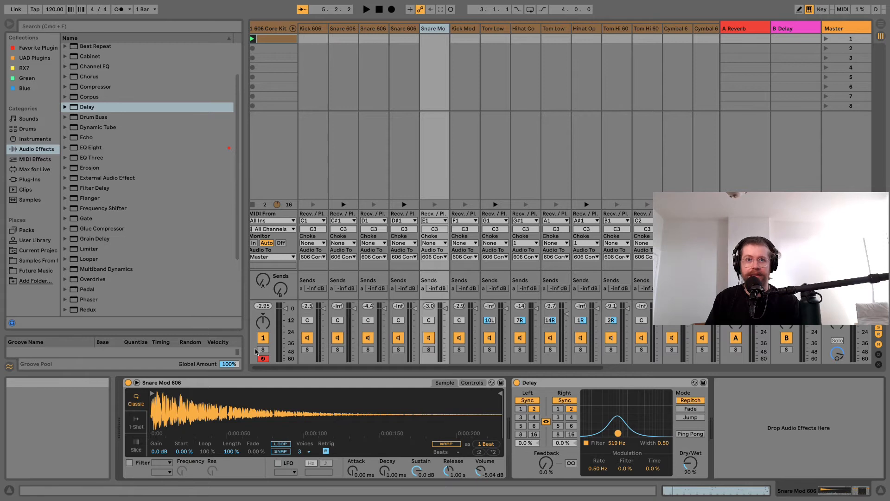
# While the beat plays, add a Reverb after the sample on the D1 Snare 606 chain
pyautogui.press('space')
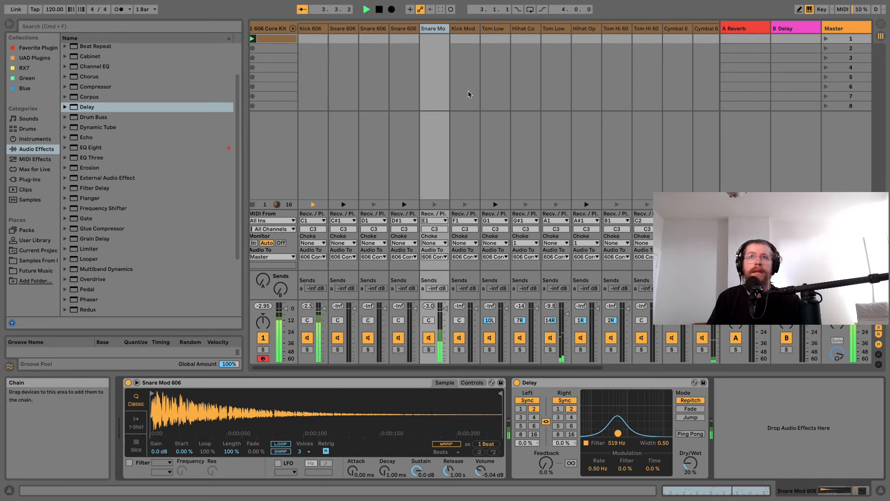
pyautogui.hscroll(5, 471, 88)
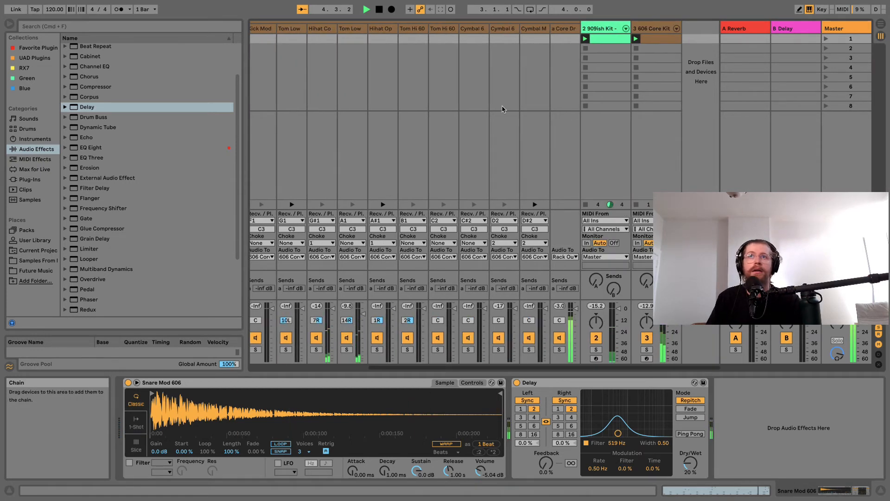
pyautogui.hscroll(-4, 446, 190)
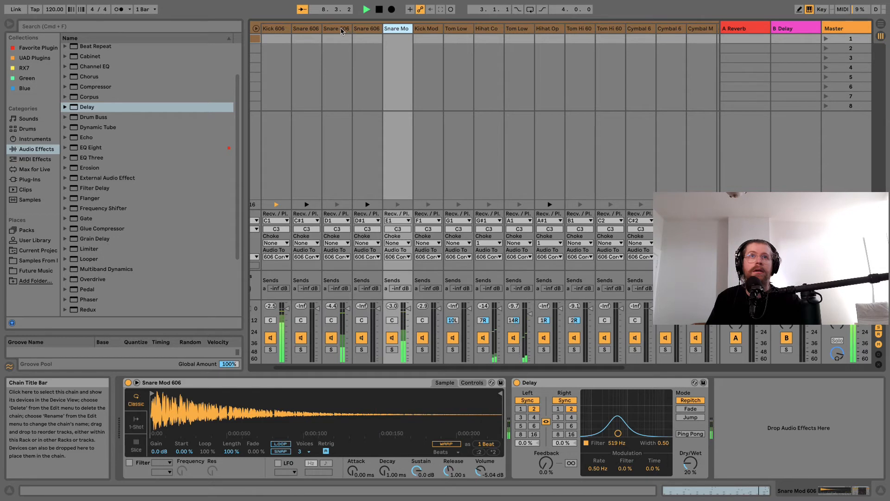
pyautogui.click(342, 31)
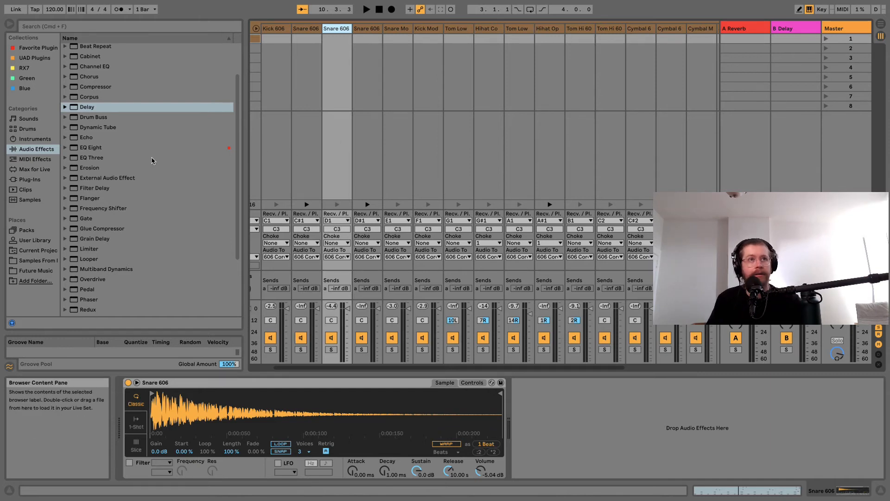
pyautogui.scroll(3, 153, 158)
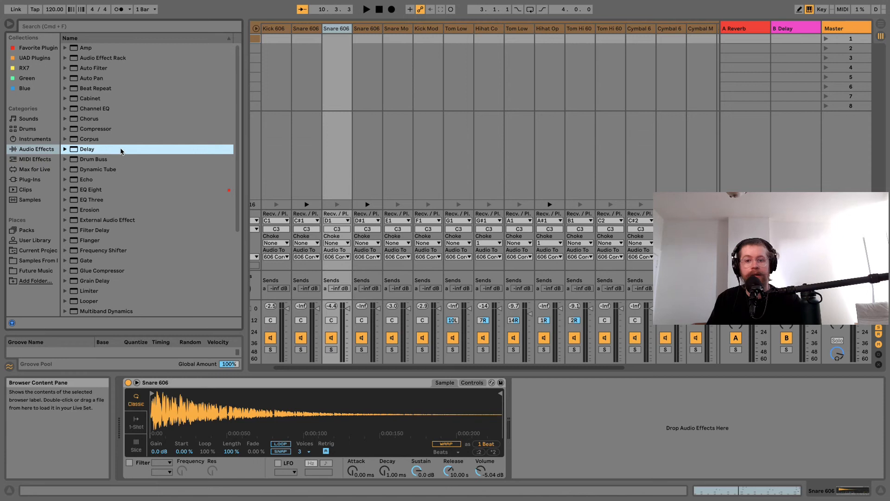
pyautogui.scroll(-3, 125, 144)
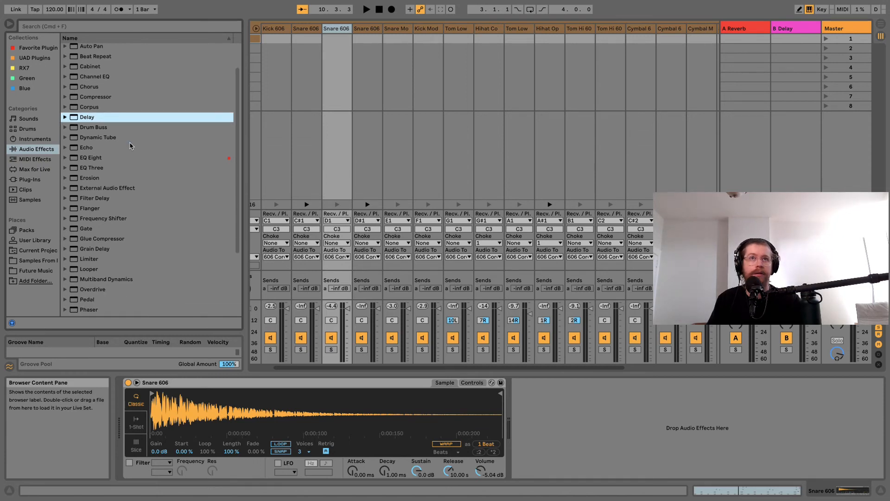
pyautogui.press('space')
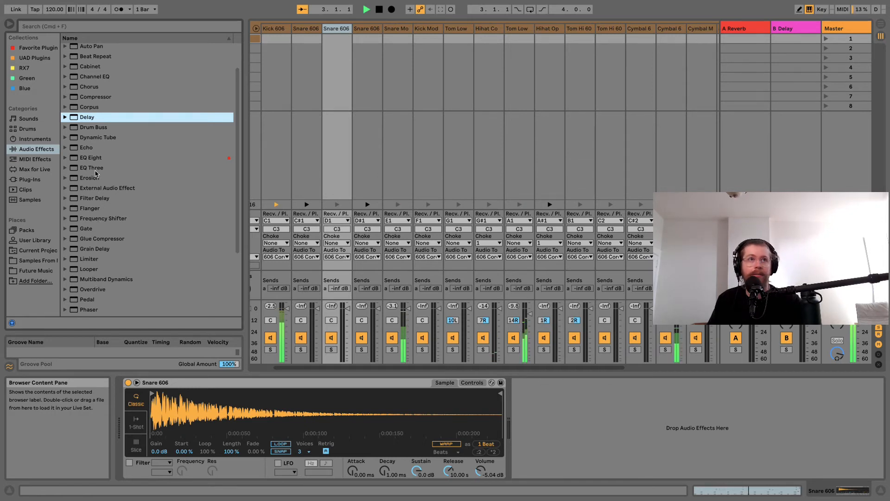
pyautogui.scroll(-2, 101, 185)
pyautogui.scroll(-3, 108, 297)
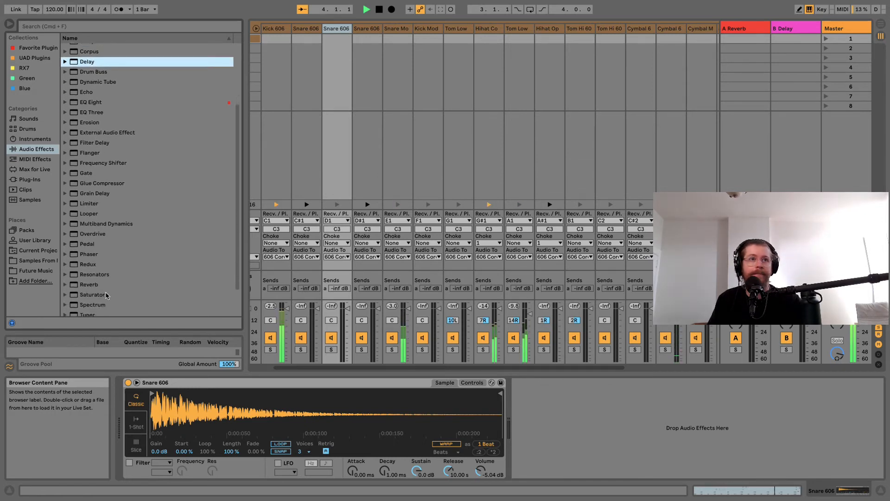
pyautogui.doubleClick(102, 287)
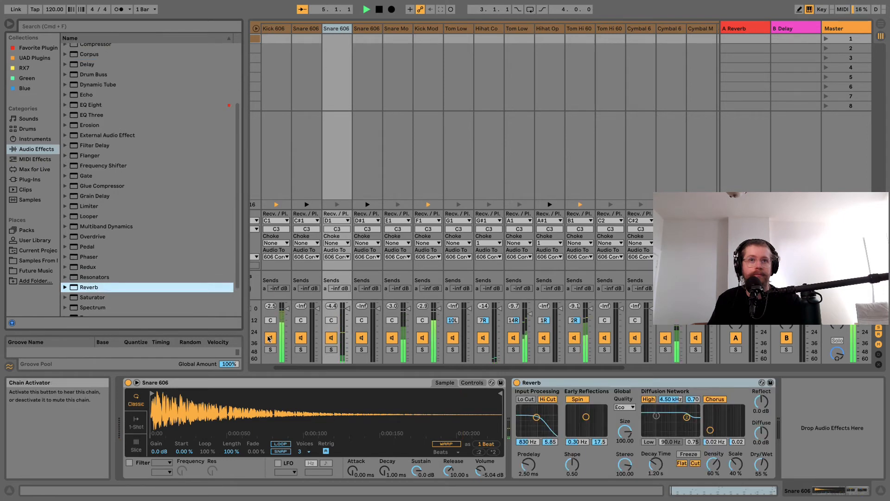
pyautogui.hscroll(-1, 269, 339)
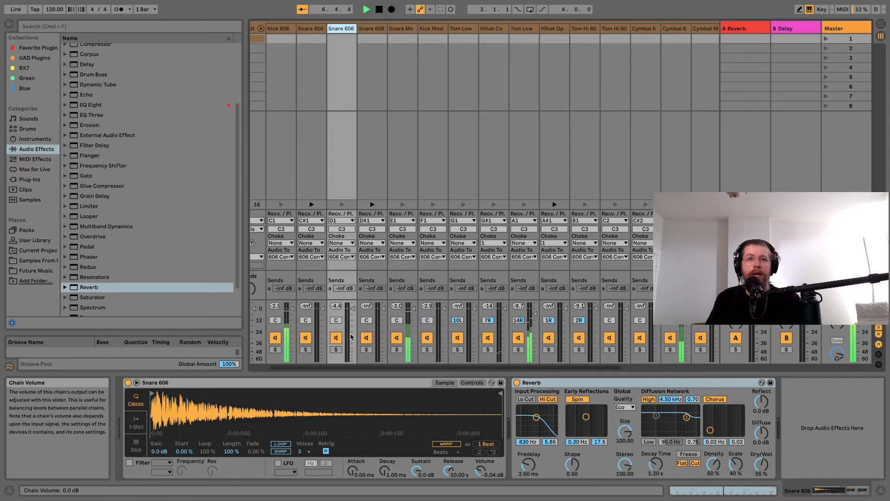
pyautogui.hscroll(1, 316, 185)
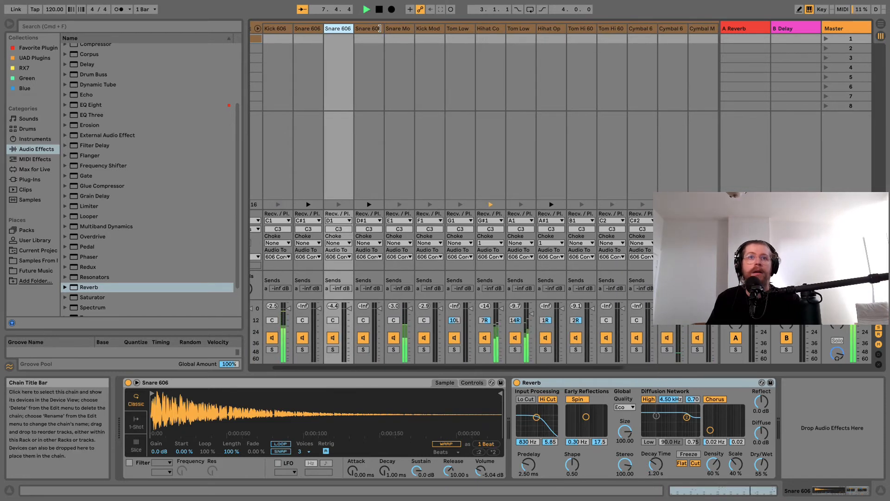
pyautogui.hscroll(1, 363, 42)
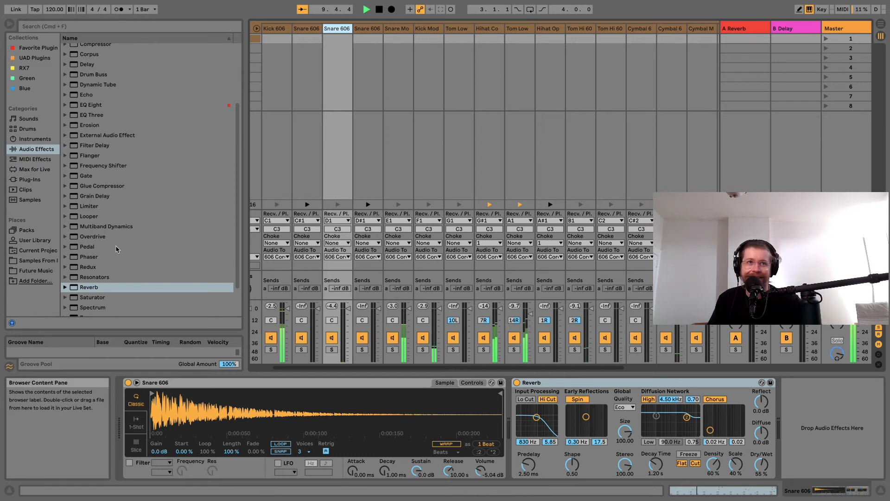
pyautogui.doubleClick(94, 167)
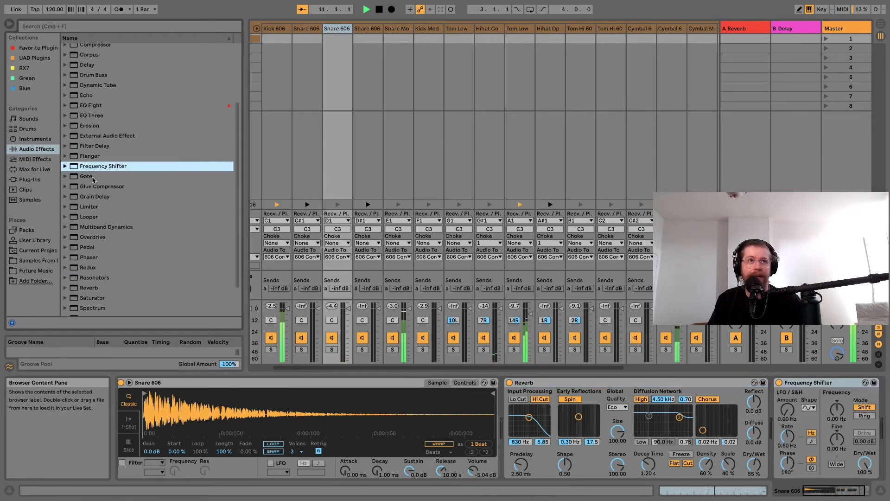
pyautogui.click(806, 383)
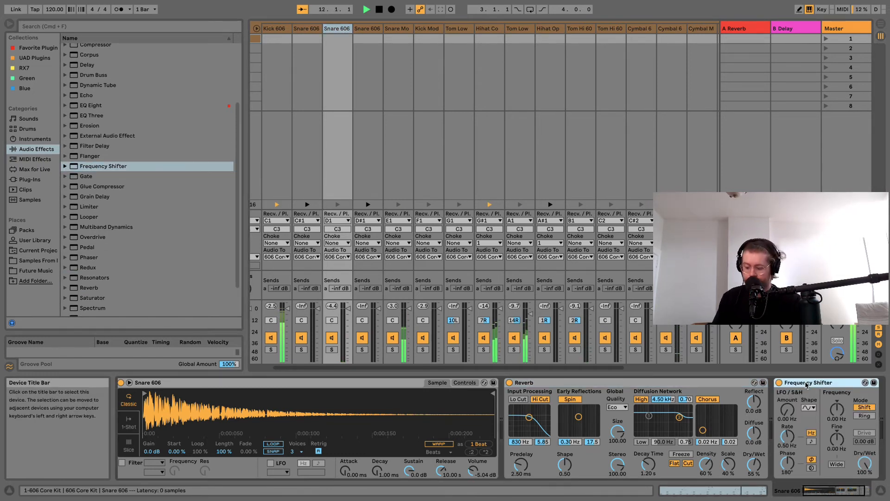
pyautogui.press('Delete')
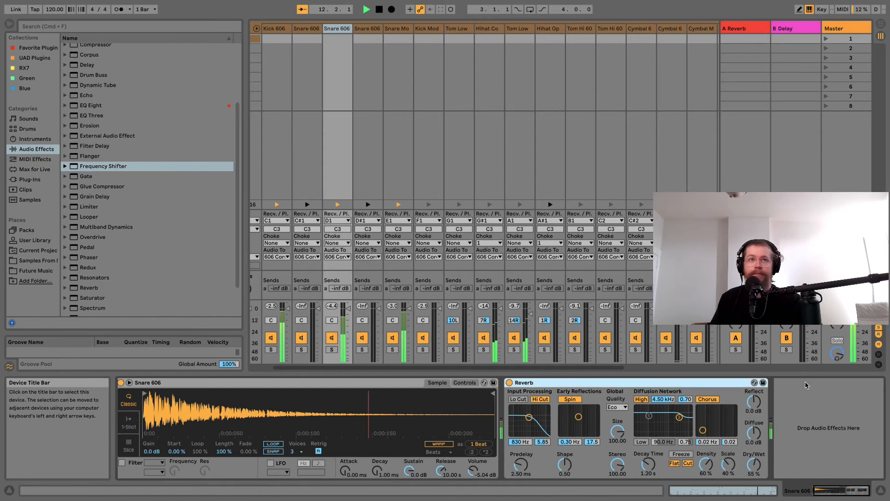
# Add a Gate after the Reverb on the Snare 606 chain, setting Threshold to -30.1 dB and Return to 16.0 dB
pyautogui.click(94, 178)
pyautogui.doubleClick(92, 176)
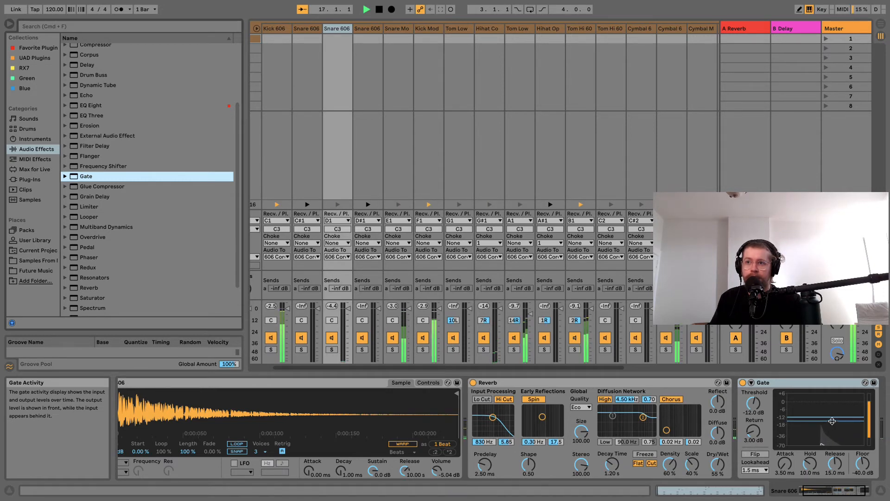
pyautogui.moveTo(833, 421)
pyautogui.mouseDown()
pyautogui.moveTo(833, 436)
pyautogui.moveTo(833, 419)
pyautogui.moveTo(833, 429)
pyautogui.mouseUp()
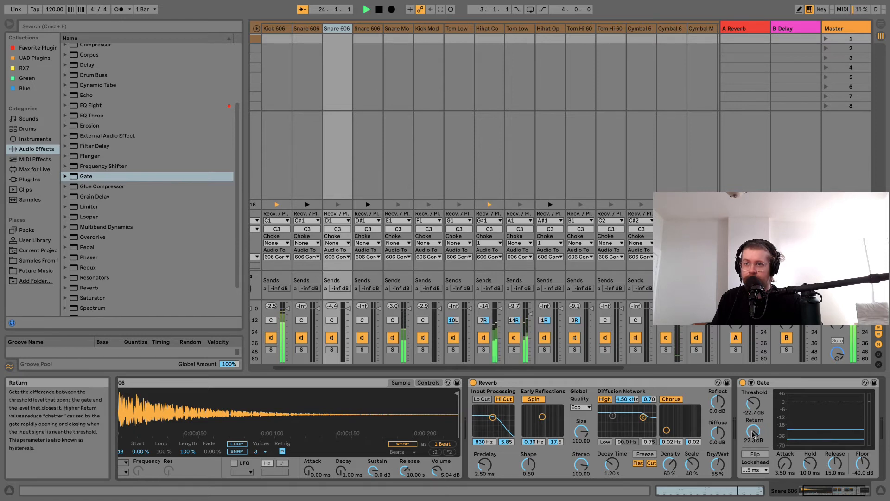
pyautogui.moveTo(753, 431); pyautogui.dragTo(753, 454)
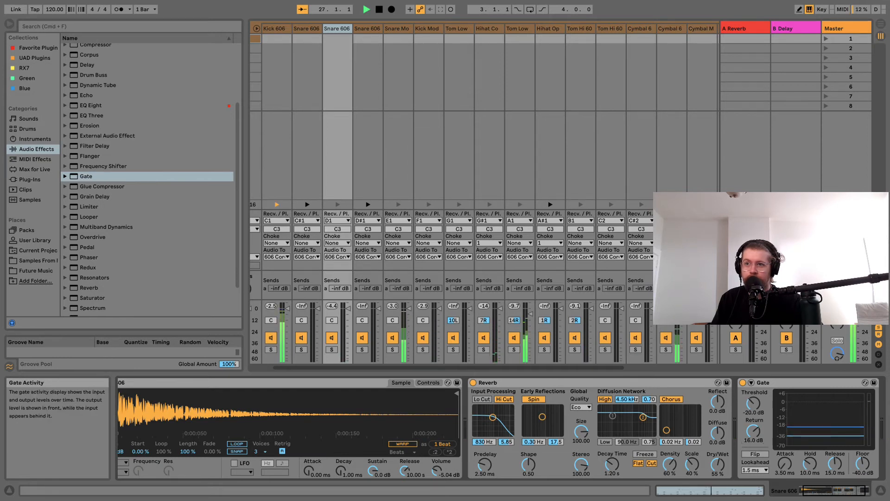
pyautogui.moveTo(815, 430); pyautogui.dragTo(832, 433)
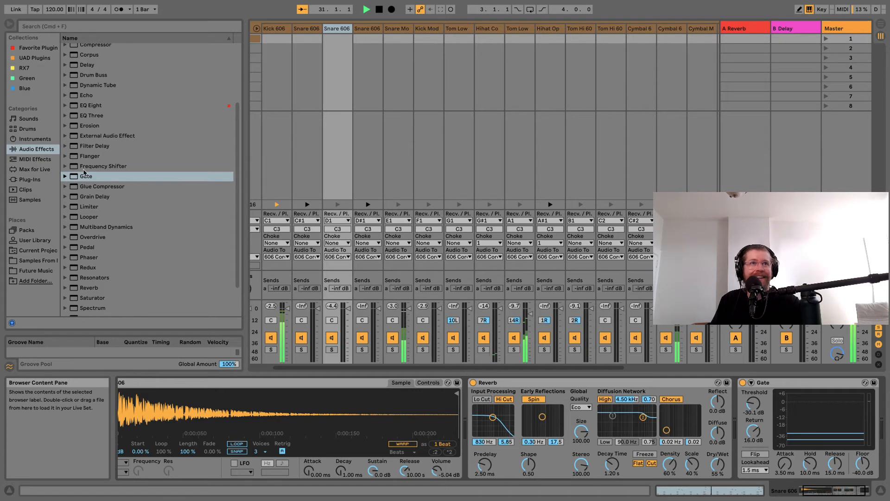
# Add a Delay after the Gate with Feedback at 17%, and reduce the Reverb's Dry/Wet to 30%
pyautogui.doubleClick(87, 64)
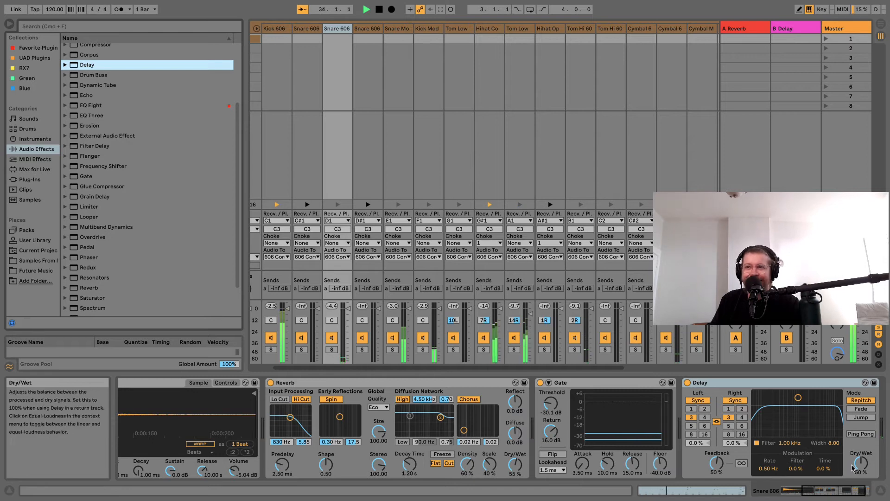
pyautogui.moveTo(717, 462)
pyautogui.mouseDown()
pyautogui.moveTo(717, 485)
pyautogui.moveTo(717, 467)
pyautogui.mouseUp()
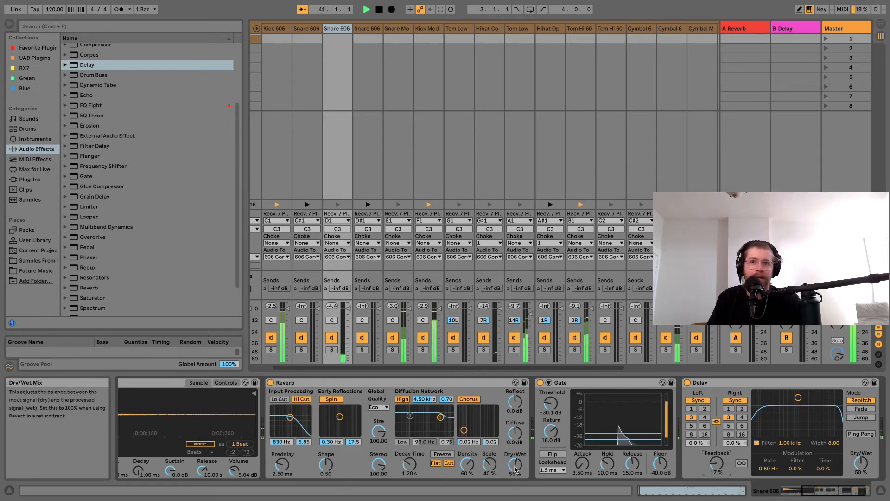
pyautogui.moveTo(515, 464); pyautogui.dragTo(515, 486)
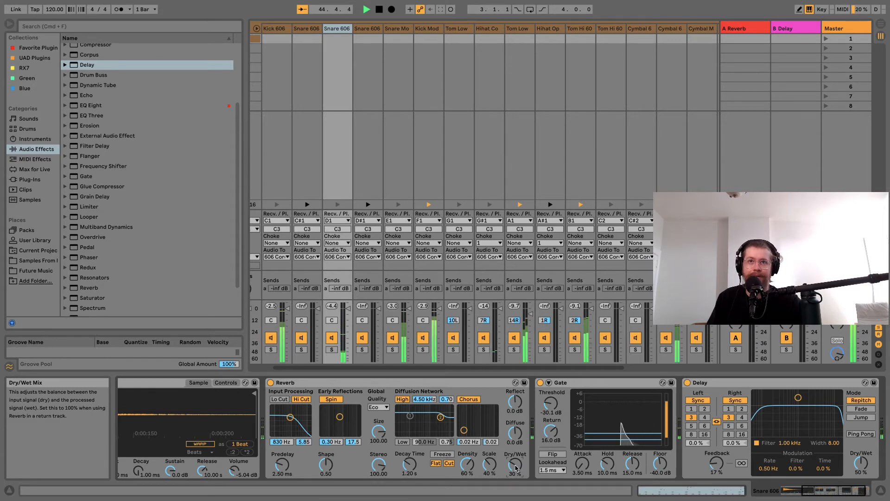
# Collapse the chains of the first 606 Core Kit track and select the 909ish Kit track
pyautogui.hscroll(-3, 425, 234)
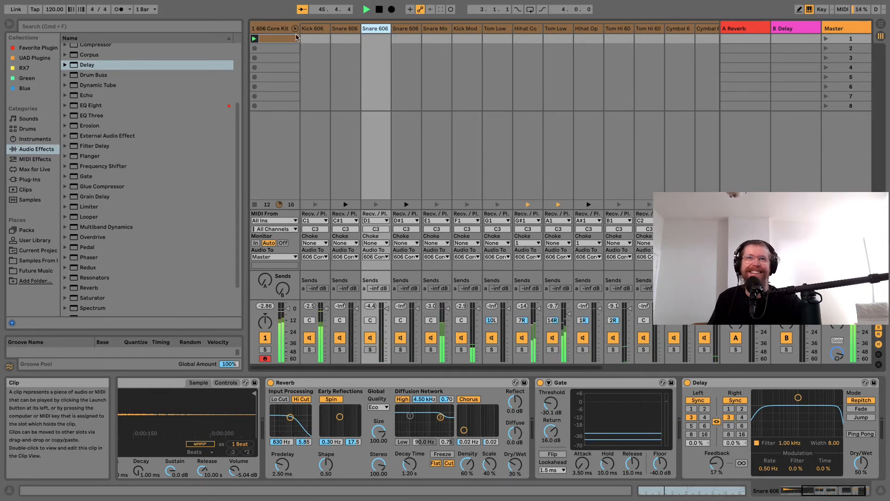
pyautogui.click(295, 28)
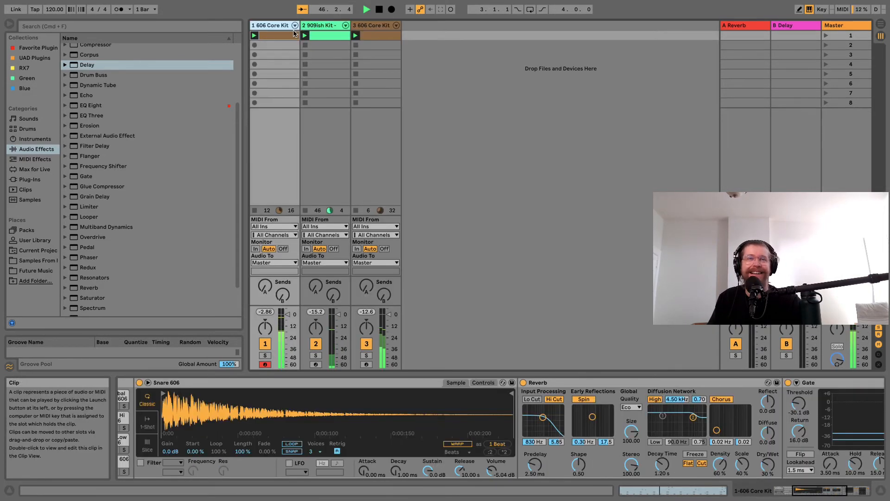
pyautogui.click(320, 26)
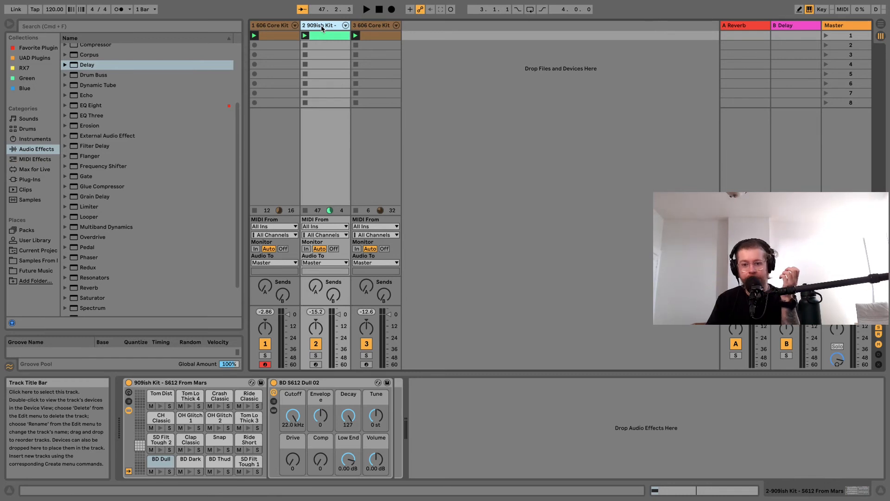
# With the beat playing, add a Utility to the 909ish Kit track and raise its Gain to 14.4 dB
pyautogui.moveTo(321, 3)
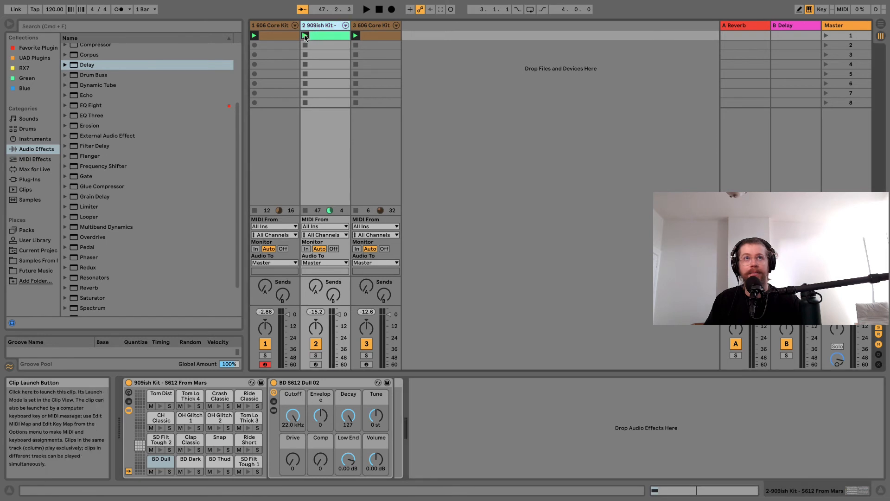
pyautogui.press('space')
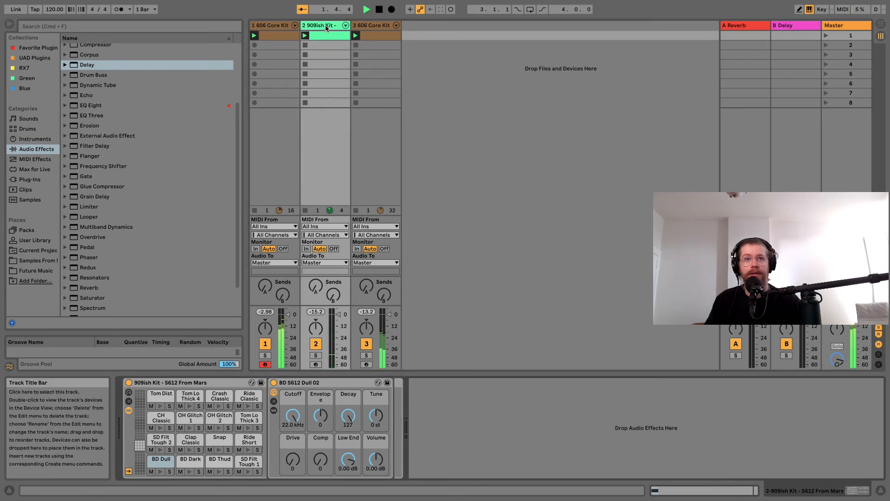
pyautogui.doubleClick(327, 36)
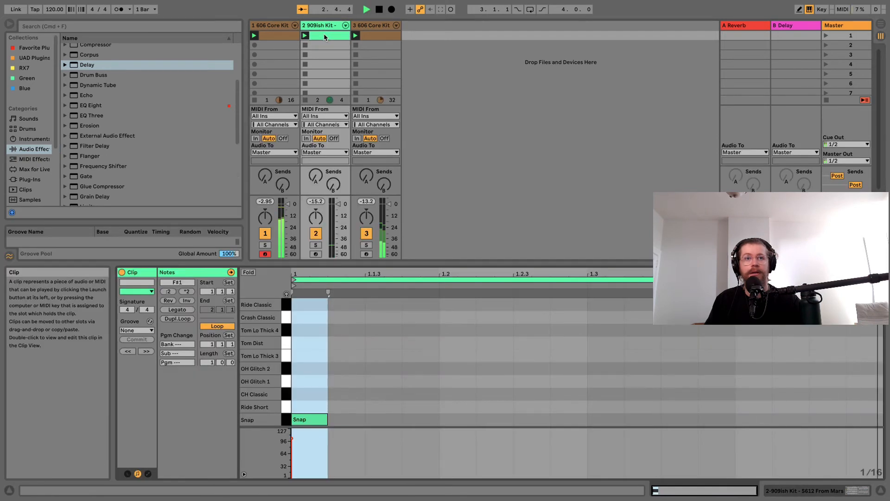
pyautogui.doubleClick(322, 25)
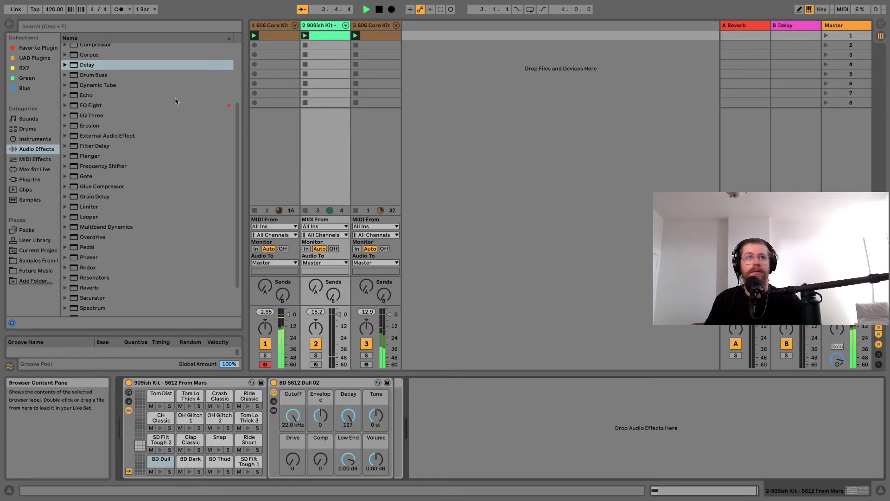
pyautogui.scroll(-3, 111, 200)
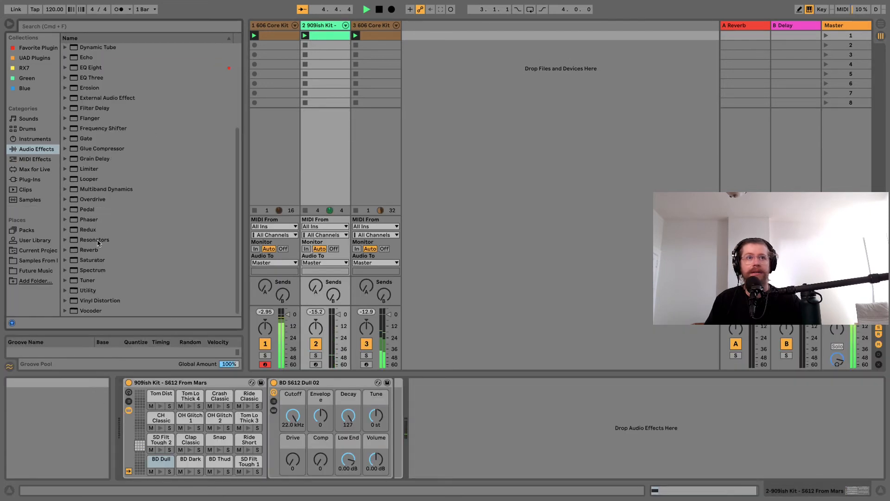
pyautogui.doubleClick(97, 290)
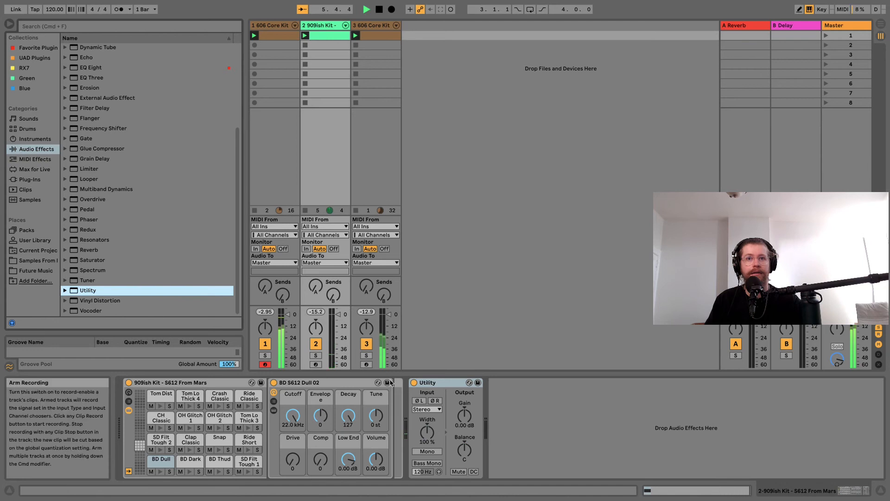
pyautogui.moveTo(465, 415); pyautogui.dragTo(464, 399)
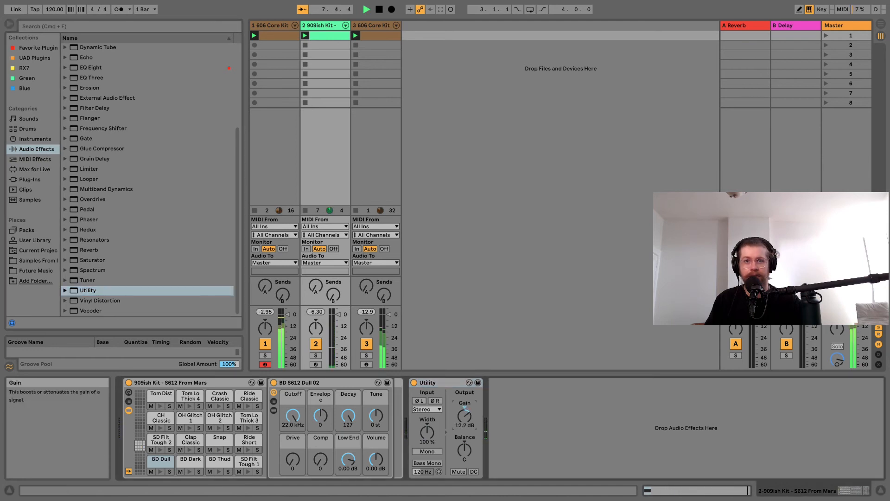
pyautogui.moveTo(459, 416); pyautogui.dragTo(460, 412)
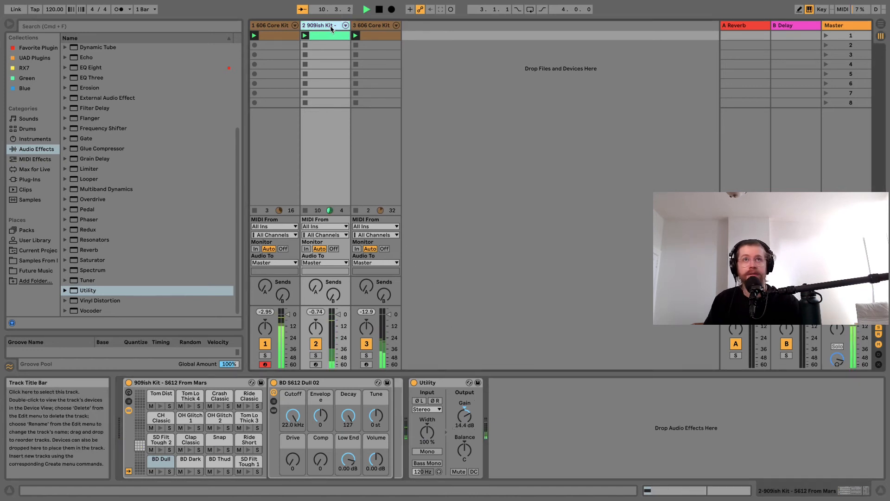
# Duplicate the 909ish Kit track with its clip playing, and shift the copy's Snap note slightly after the first beat
pyautogui.press('super+d')
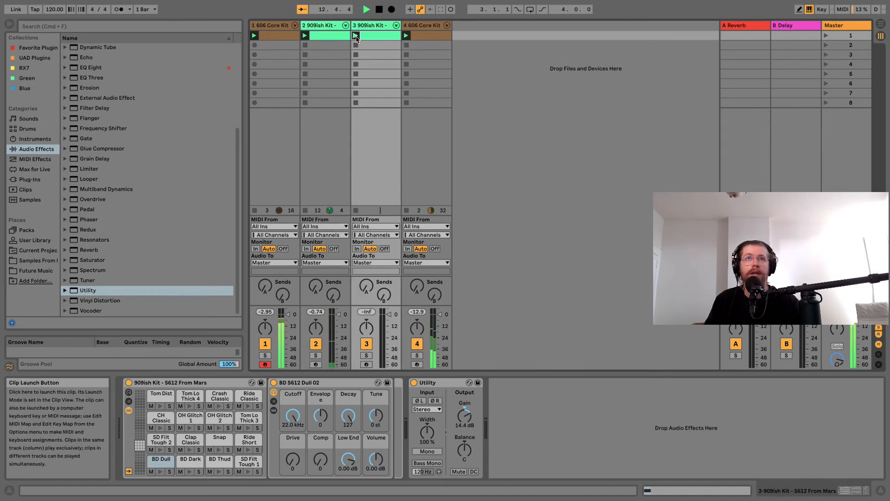
pyautogui.click(356, 35)
pyautogui.doubleClick(361, 35)
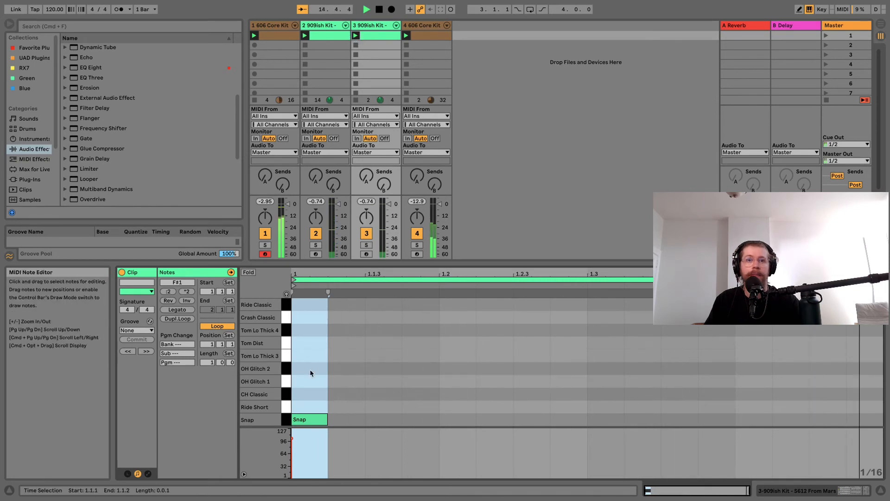
pyautogui.click(312, 422)
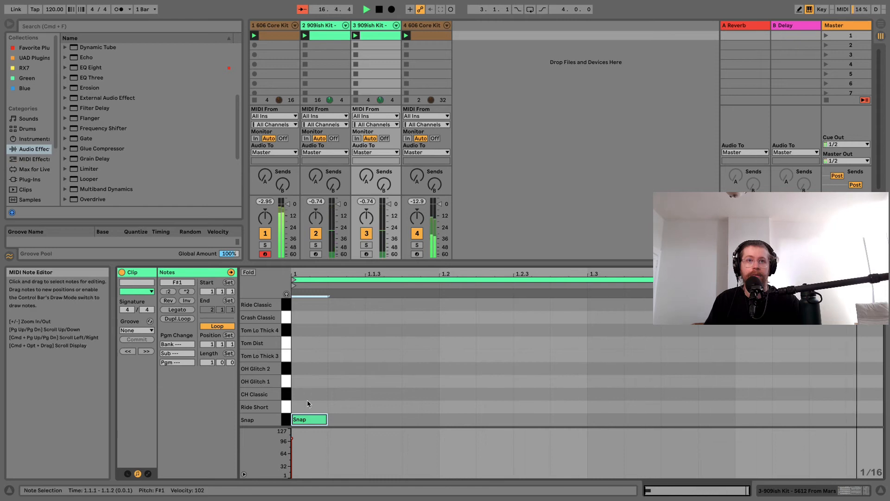
pyautogui.moveTo(311, 420); pyautogui.dragTo(314, 423)
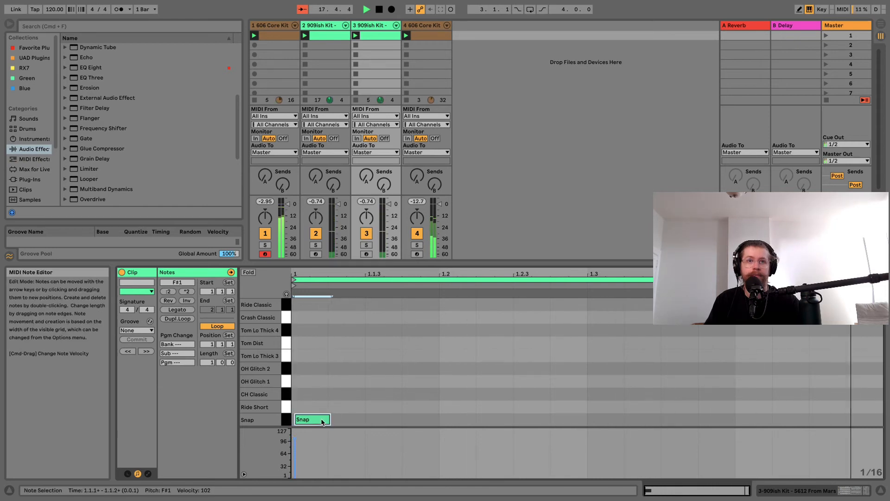
# Pan the original 909ish Kit track to the left and its duplicate to 50R, and play both clips together
pyautogui.moveTo(317, 220); pyautogui.dragTo(317, 264)
pyautogui.press('space')
pyautogui.moveTo(369, 214); pyautogui.dragTo(369, 186)
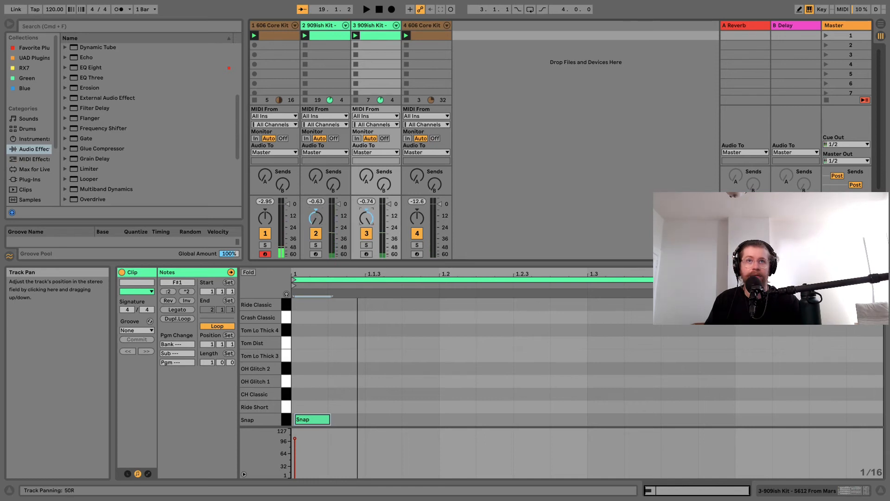
pyautogui.click(356, 36)
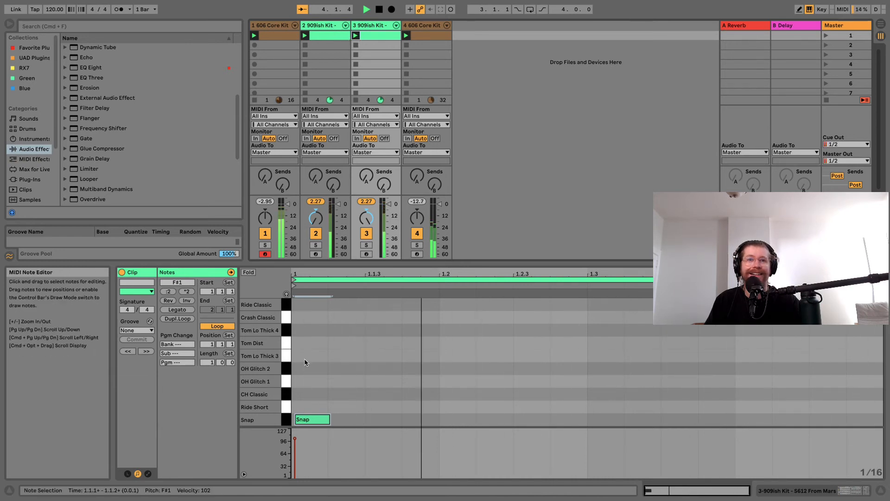
# Fine-tune the duplicate's Snap note timing during playback, keeping a small delay after beat 1
pyautogui.click(305, 420)
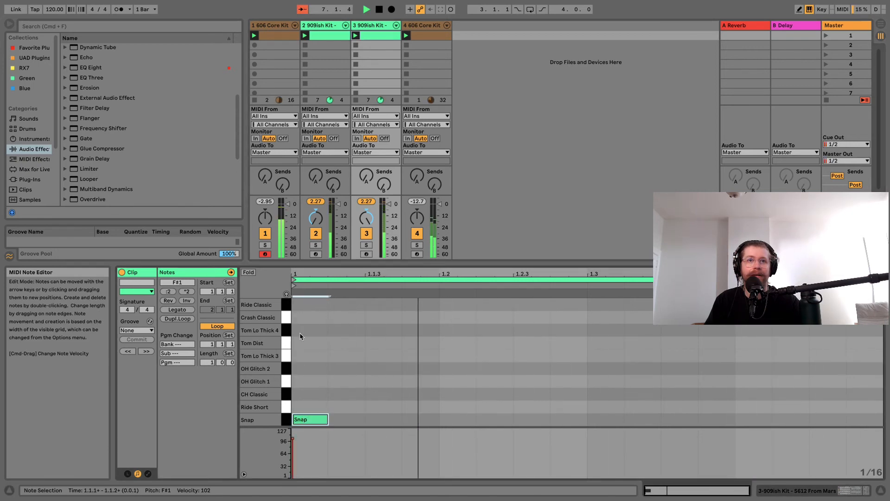
pyautogui.moveTo(302, 273); pyautogui.dragTo(301, 314)
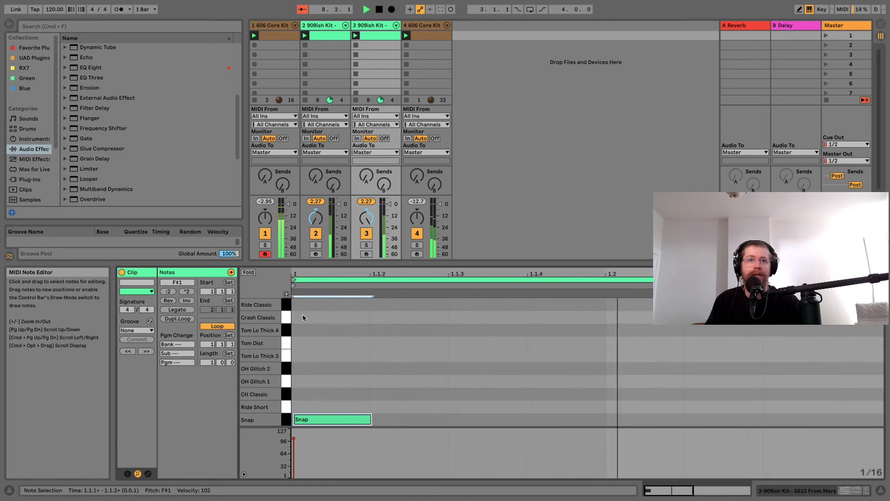
pyautogui.moveTo(317, 420); pyautogui.dragTo(314, 423)
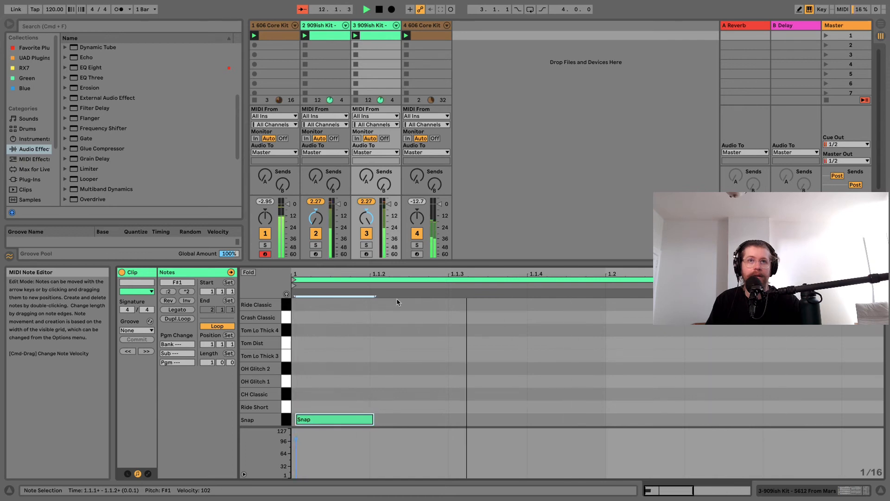
# Delete the Utility from both the duplicate and the original 909ish Kit tracks
pyautogui.click(379, 27)
pyautogui.doubleClick(378, 27)
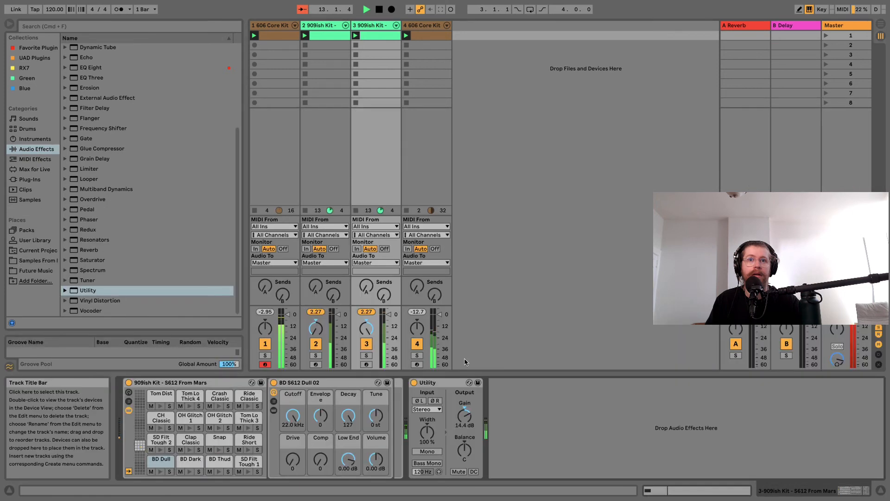
pyautogui.click(429, 384)
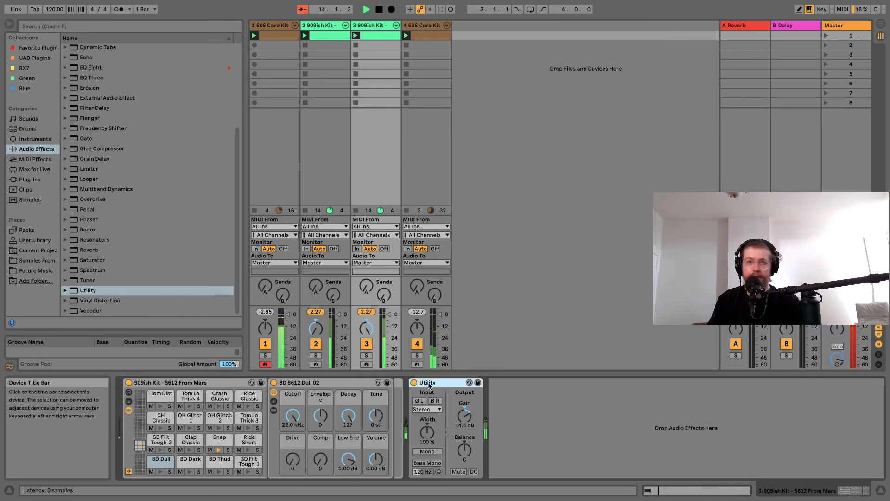
pyautogui.press('Delete')
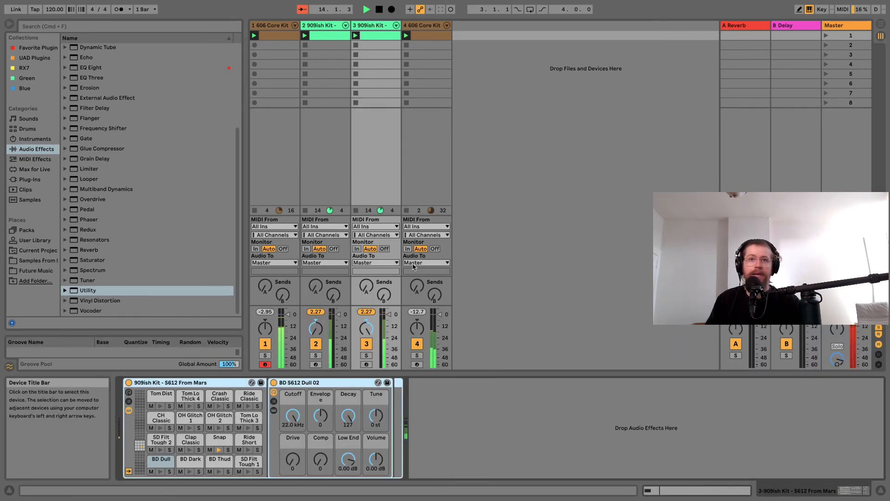
pyautogui.click(331, 27)
pyautogui.click(434, 386)
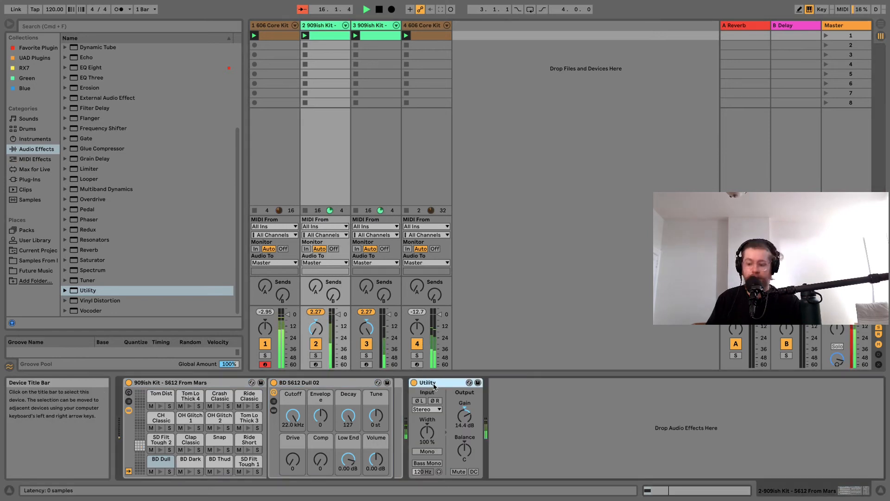
pyautogui.press('Delete')
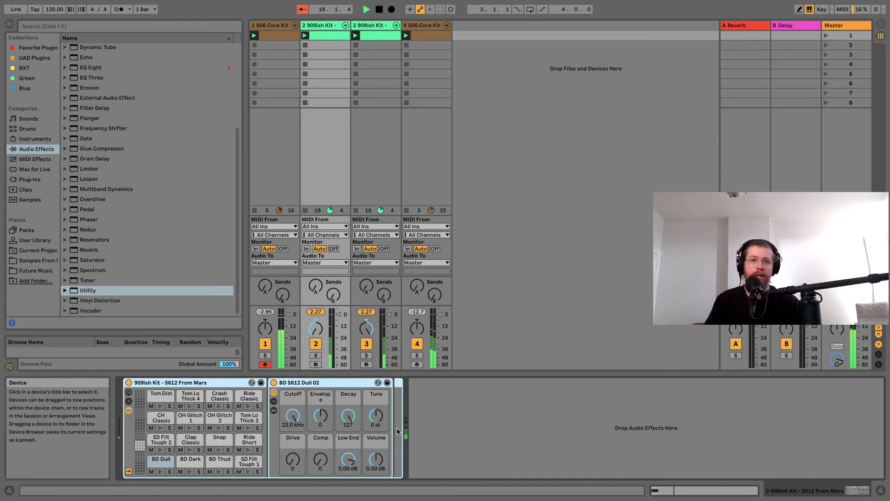
# Set the BD Dull Drive macro to 30 on both the original and the duplicate 909ish Kit tracks
pyautogui.moveTo(293, 459); pyautogui.dragTo(292, 457)
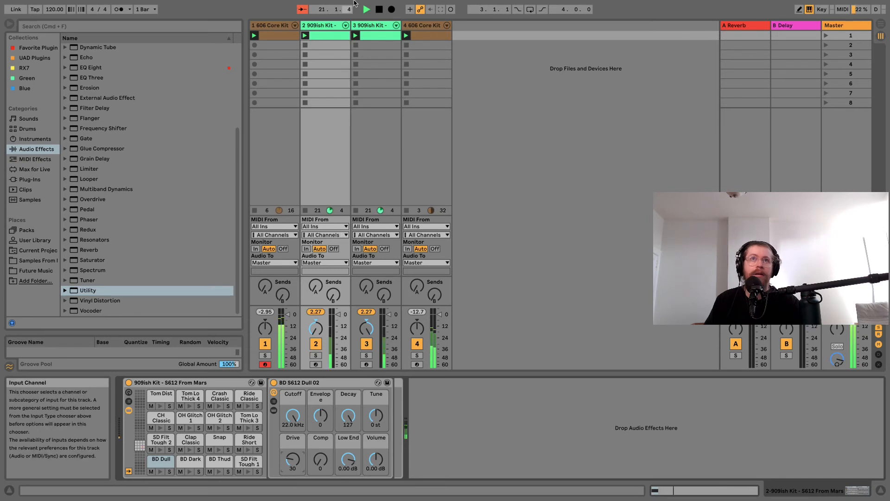
pyautogui.click(373, 25)
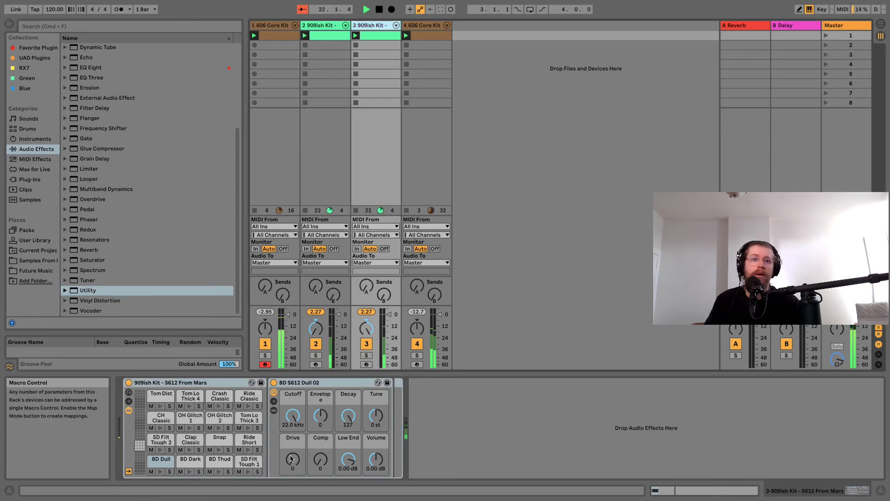
pyautogui.moveTo(291, 459); pyautogui.dragTo(291, 445)
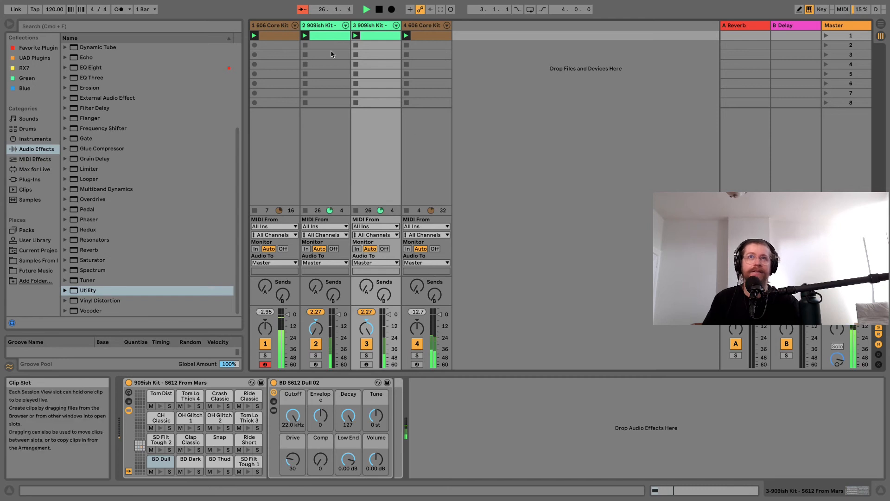
# Stop playback and group the four drum tracks, from the first 606 Core Kit through the last 606 Core Kit
pyautogui.click(276, 26)
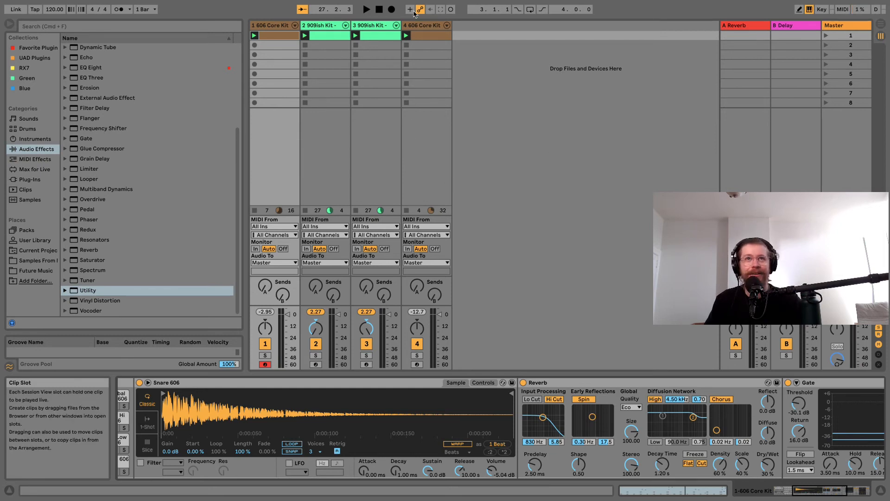
pyautogui.click(424, 25)
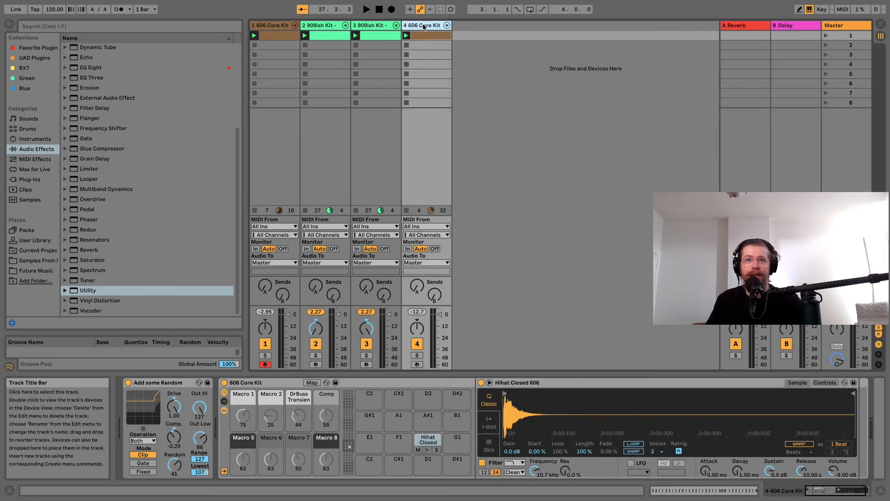
pyautogui.click(273, 25)
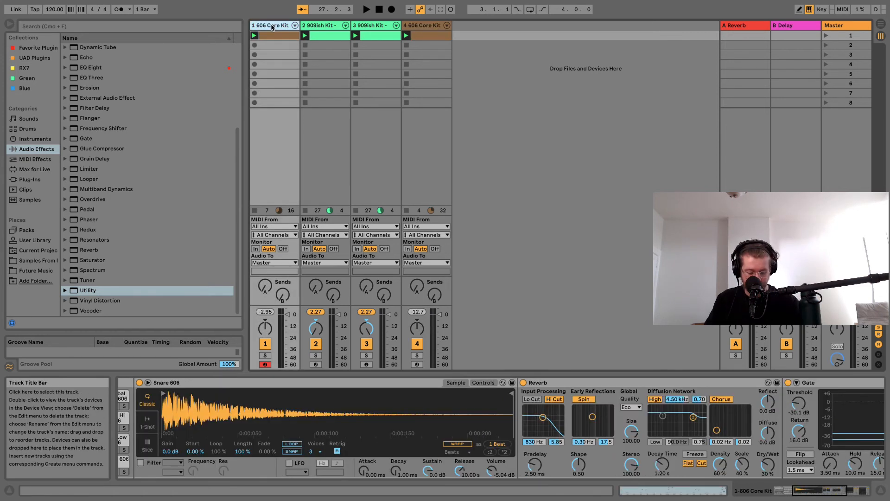
pyautogui.click(319, 27)
pyautogui.click(375, 26)
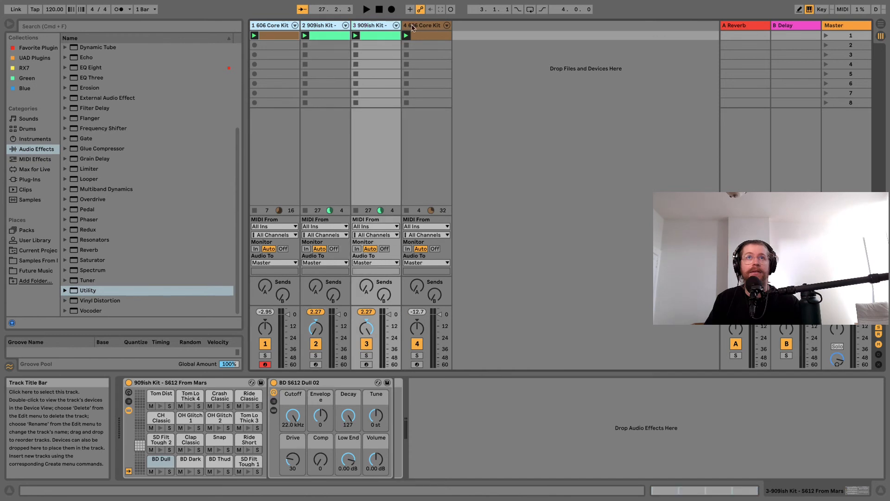
pyautogui.click(419, 26)
pyautogui.click(280, 27)
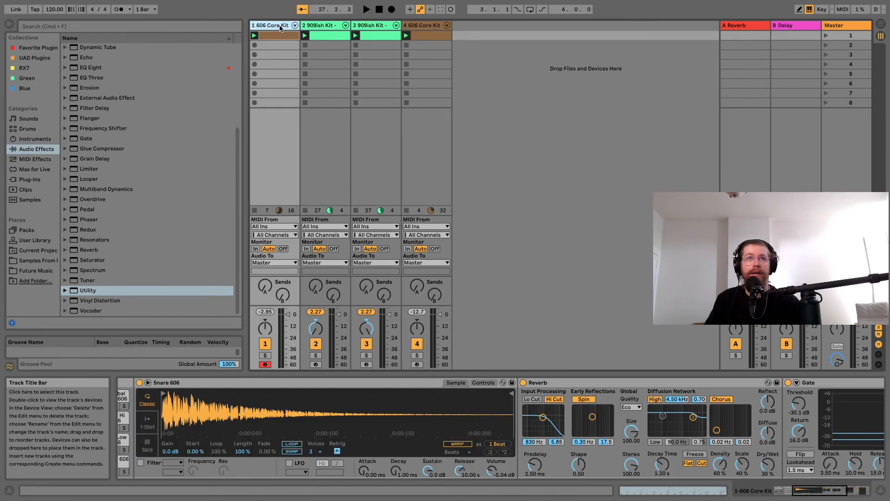
pyautogui.click(312, 28)
pyautogui.click(366, 27)
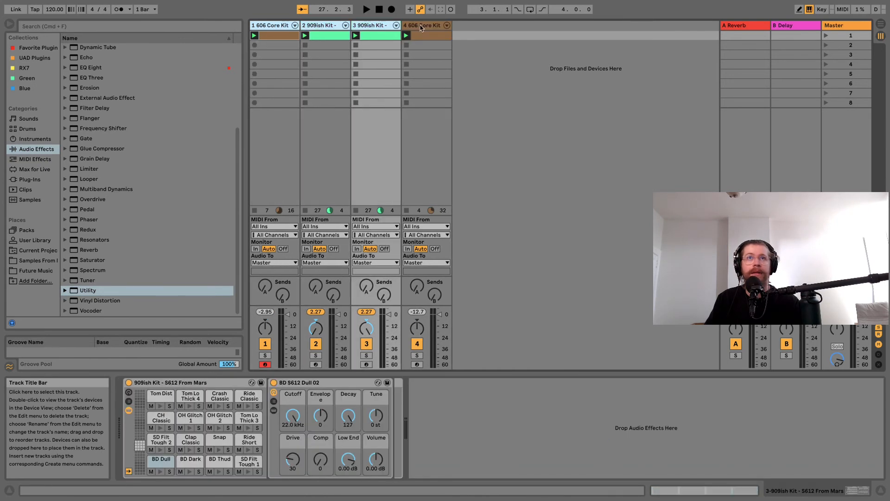
pyautogui.click(417, 27)
pyautogui.rightClick(275, 26)
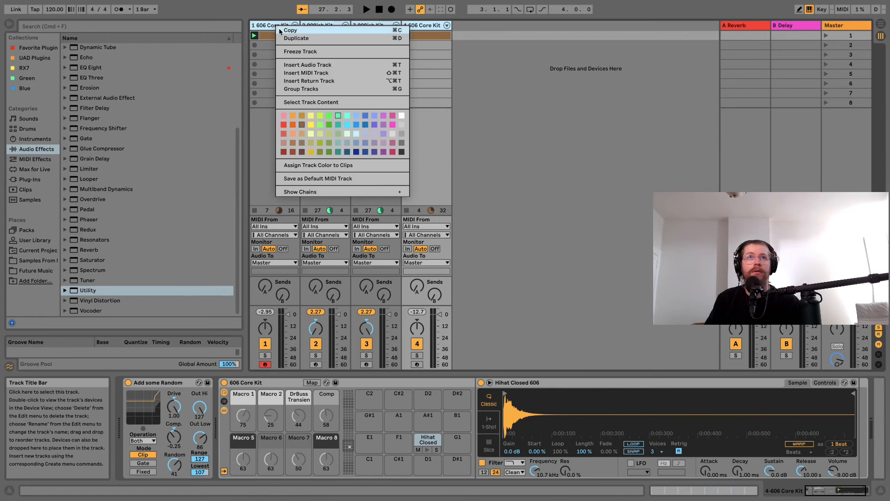
pyautogui.click(297, 88)
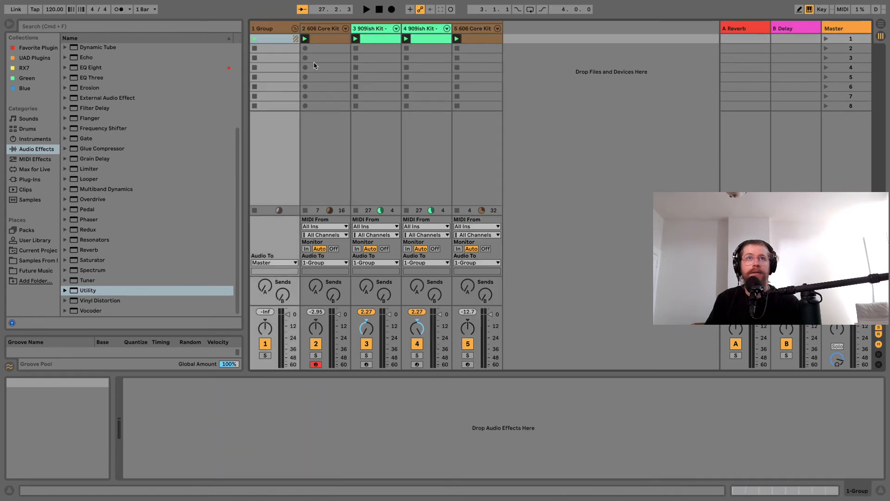
# Collapse the new group track and rename it Drum
pyautogui.click(295, 29)
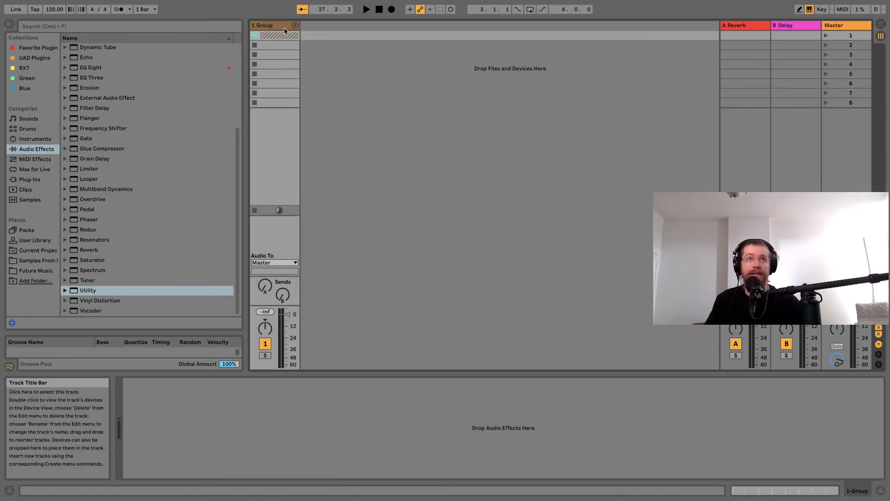
pyautogui.click(281, 28)
pyautogui.press('super+r')
pyautogui.write('D')
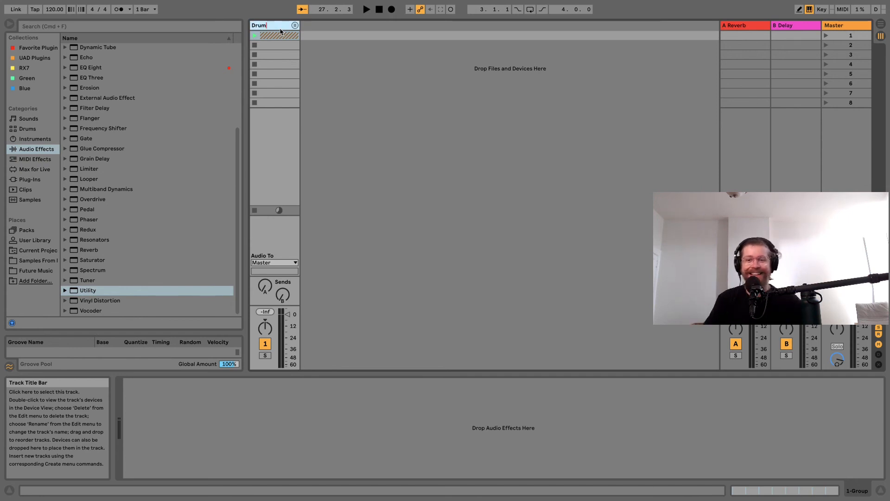
pyautogui.press('Return')
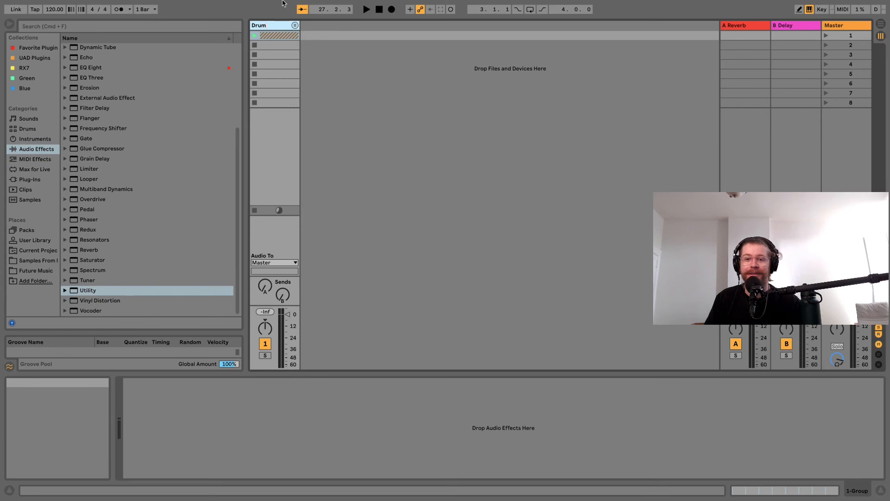
# Play the Drum group's clips, expand the group, and raise the A Reverb send on both 909ish Kit tracks
pyautogui.click(327, 53)
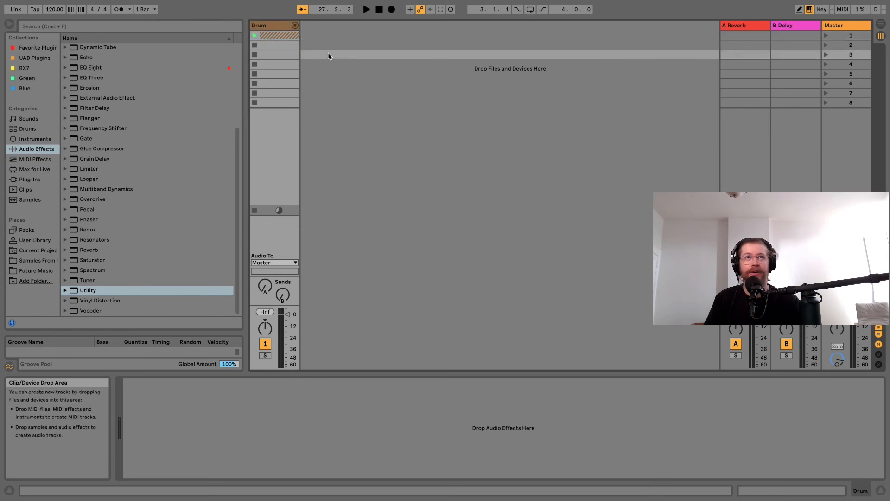
pyautogui.click(277, 29)
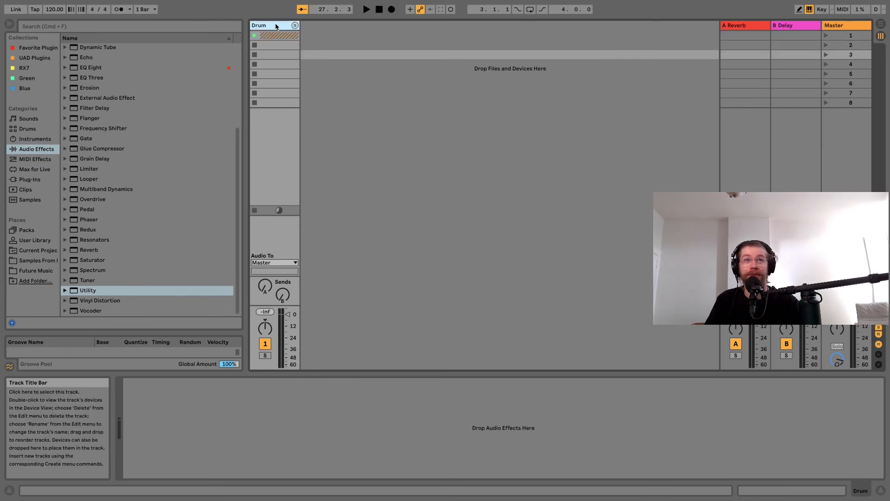
pyautogui.click(255, 35)
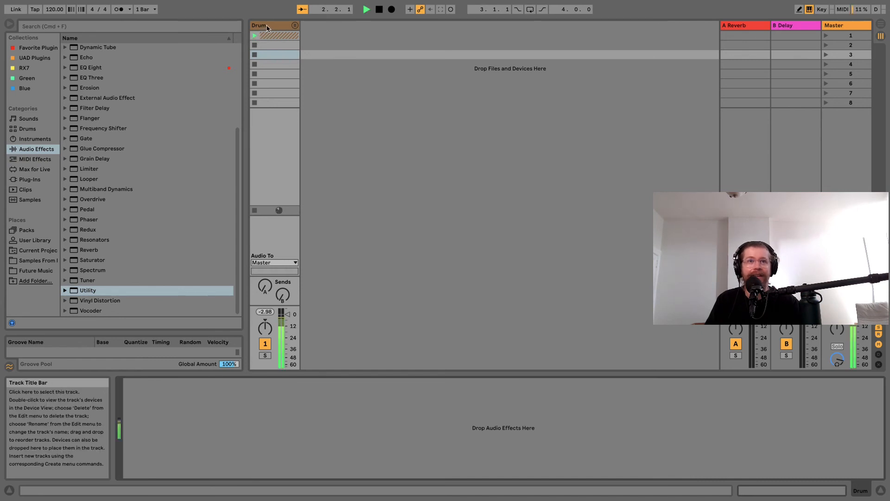
pyautogui.click(295, 26)
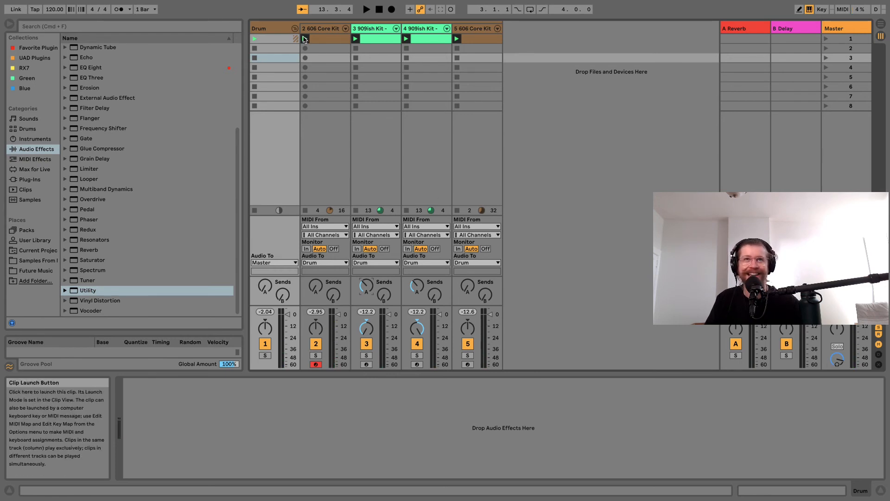
# Audition the grouped drums by playing the 606 Core Kit clip and then scene 1, stopping playback each time
pyautogui.click(305, 39)
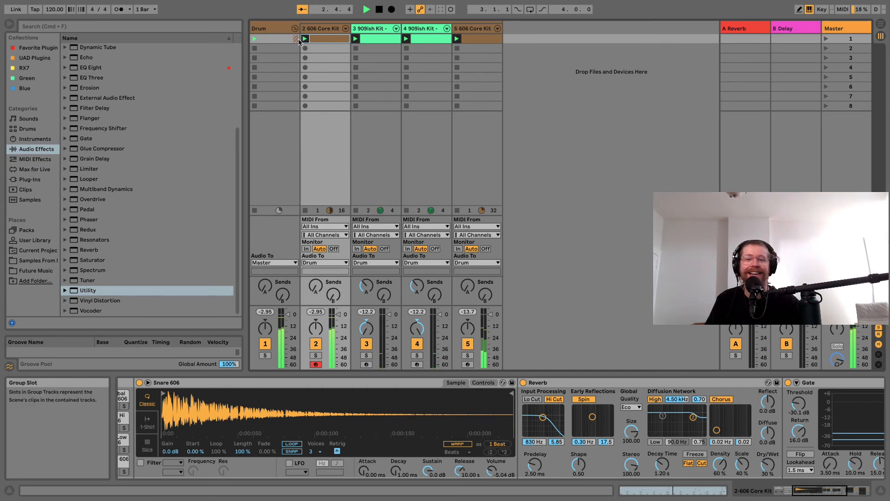
pyautogui.press('space')
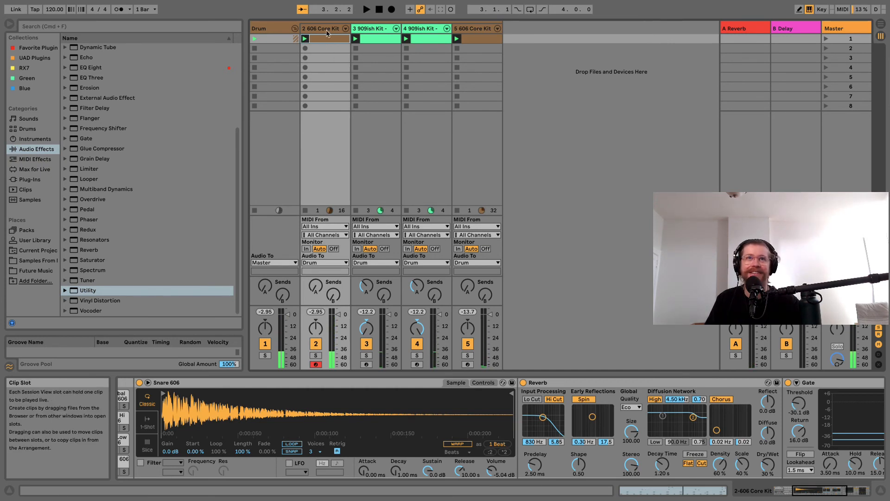
pyautogui.click(264, 29)
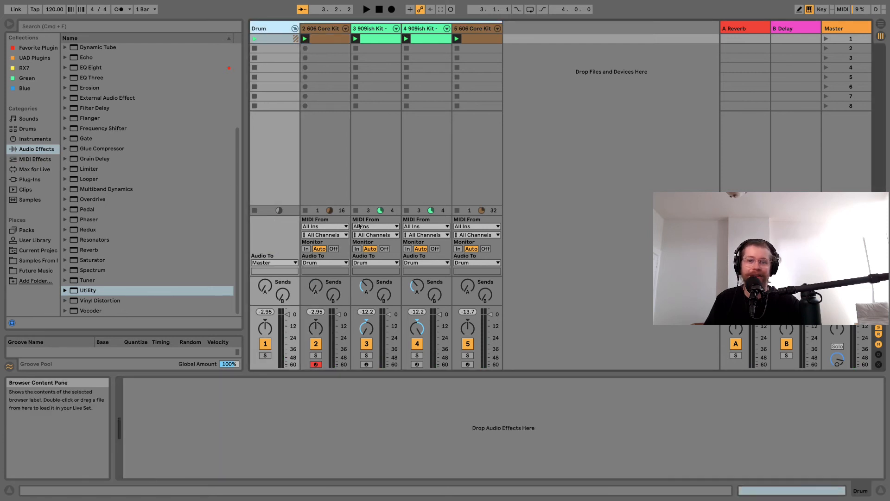
pyautogui.click(825, 41)
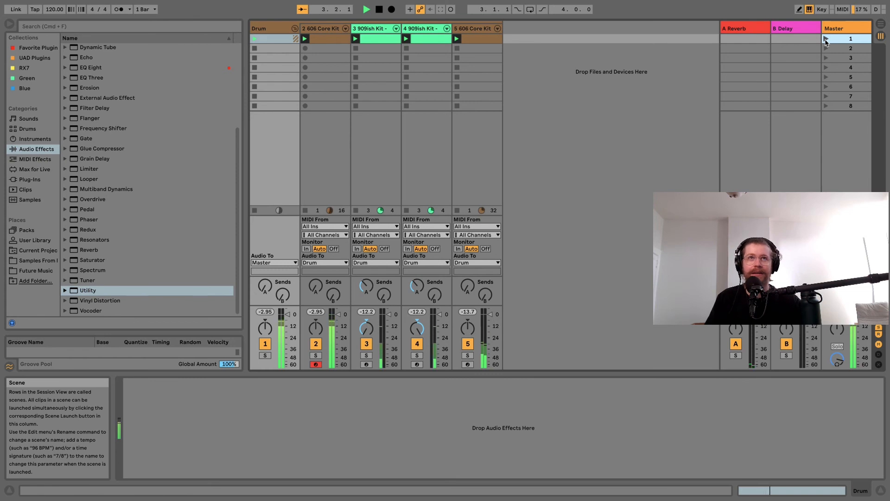
pyautogui.press('space')
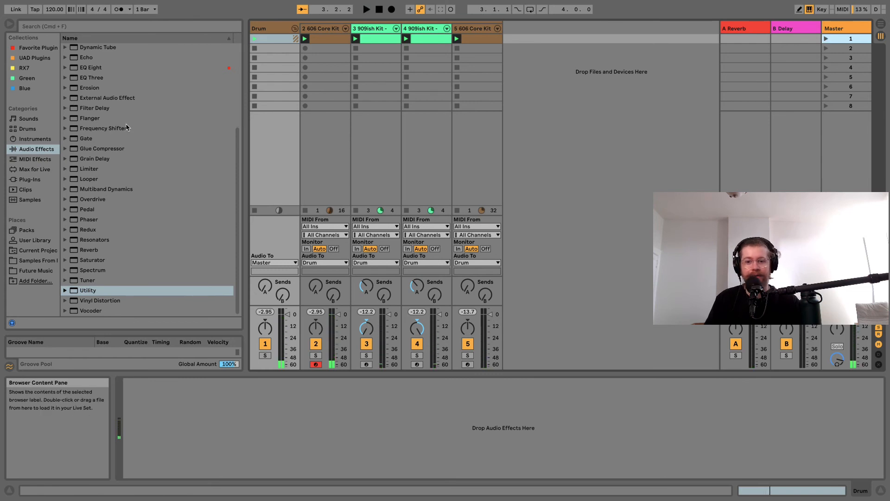
# Add the Vertigo VSM-3 from the favourite plugins to the Drum group and move its window clear of the tracks
pyautogui.scroll(4, 126, 125)
pyautogui.click(31, 48)
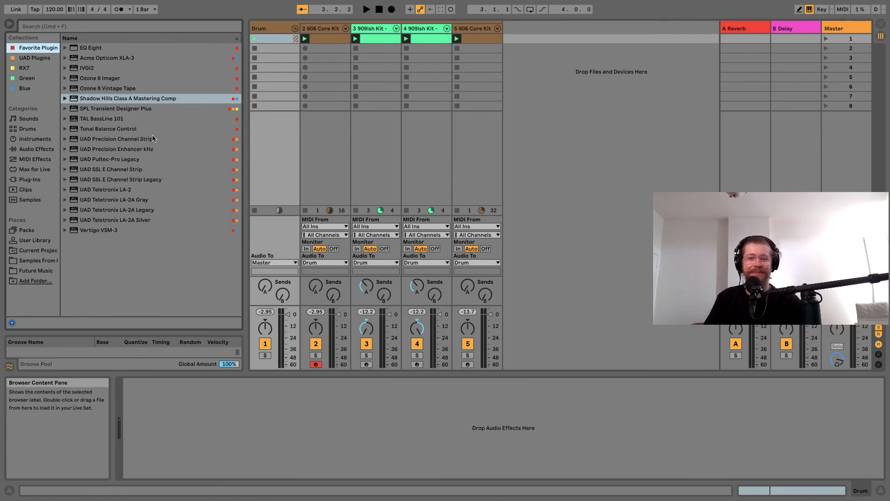
pyautogui.click(120, 231)
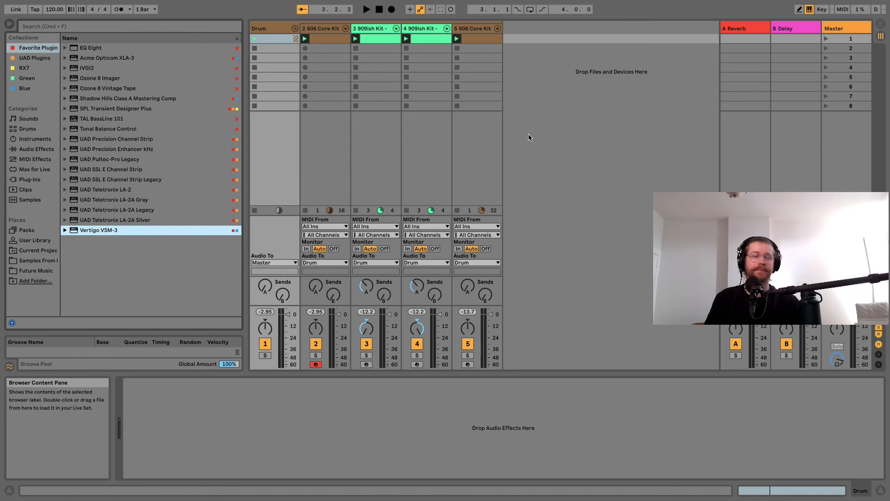
pyautogui.click(425, 34)
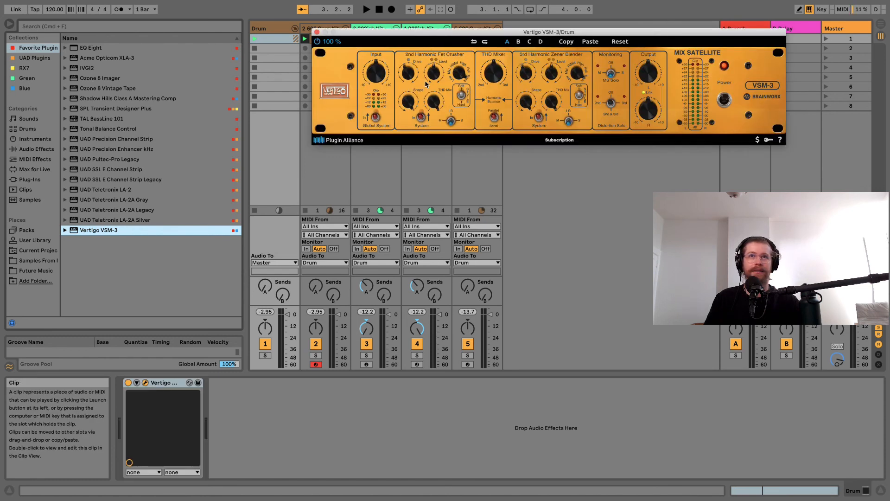
pyautogui.moveTo(430, 37); pyautogui.dragTo(159, 151)
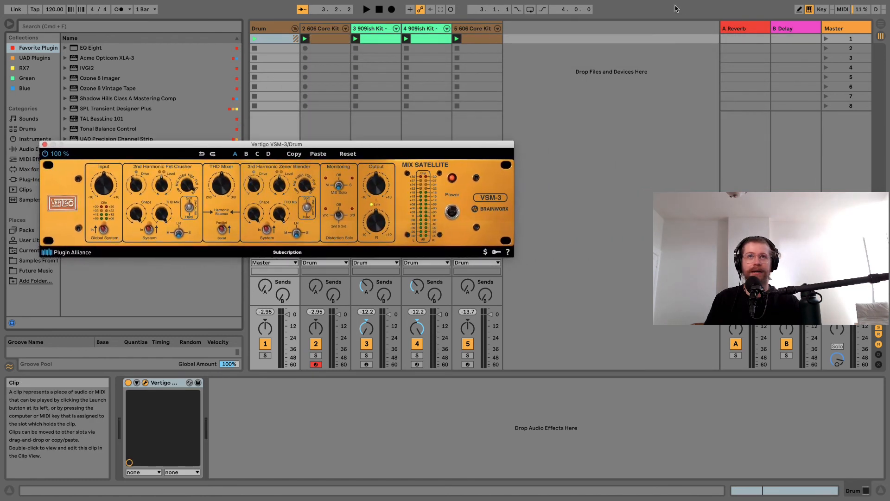
# Play scene 1 and turn down the selector knobs beside Level in the VSM-3's Fet Crusher and Zener Blender sections
pyautogui.click(826, 41)
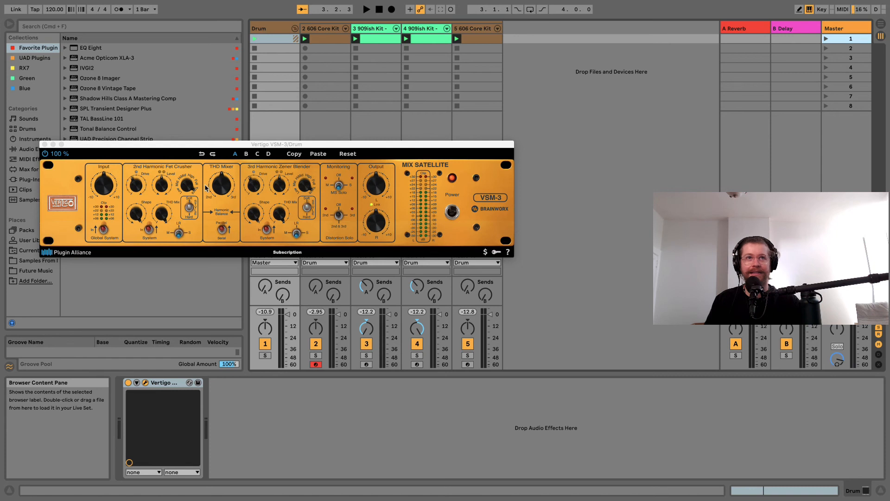
pyautogui.moveTo(191, 186); pyautogui.dragTo(186, 209)
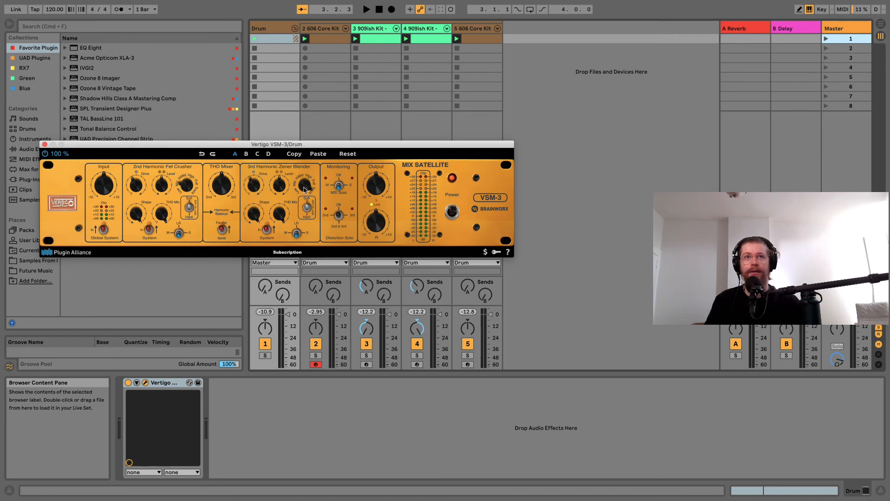
pyautogui.moveTo(305, 189); pyautogui.dragTo(303, 199)
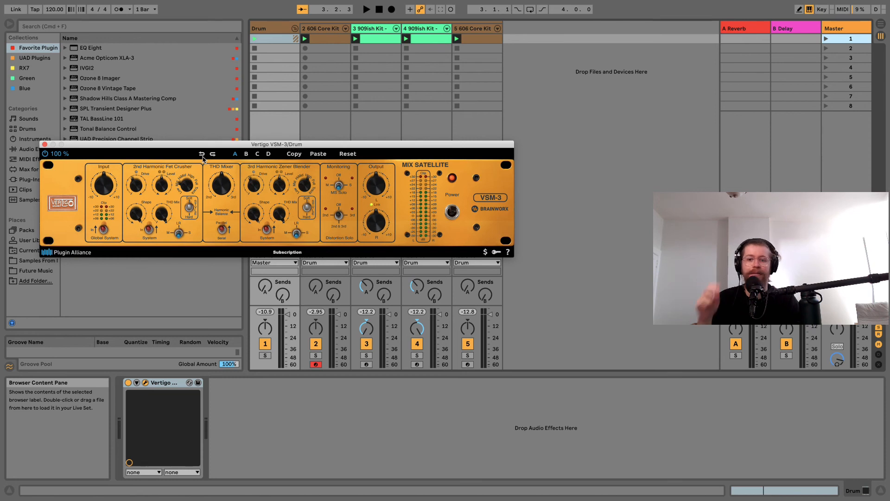
# Play scene 1 and switch the VSM-3 off and back on to compare the Drum group with and without it
pyautogui.click(826, 39)
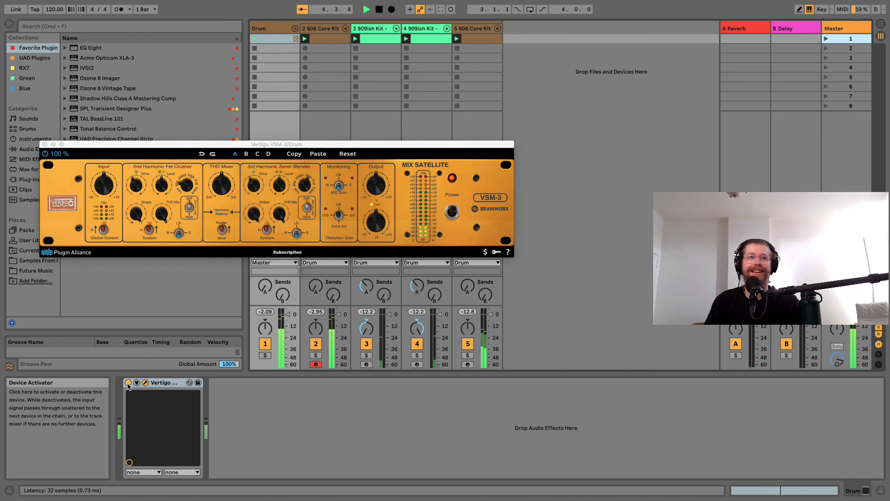
pyautogui.click(128, 383)
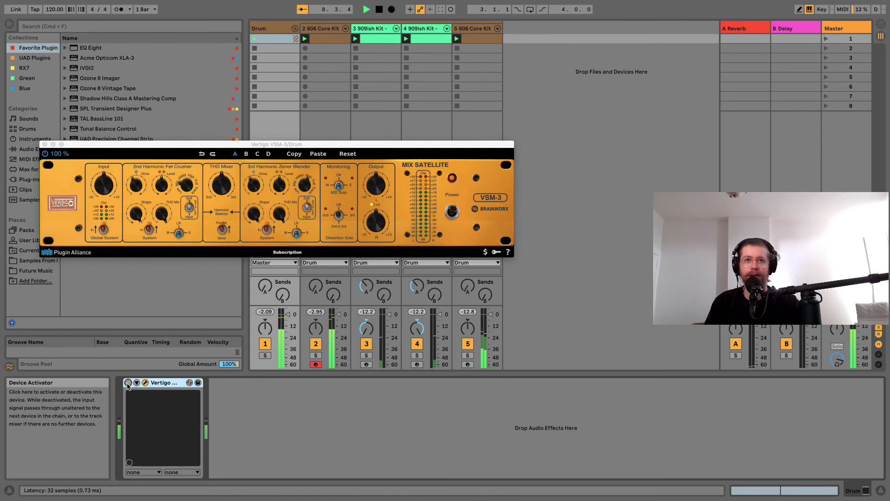
pyautogui.click(128, 383)
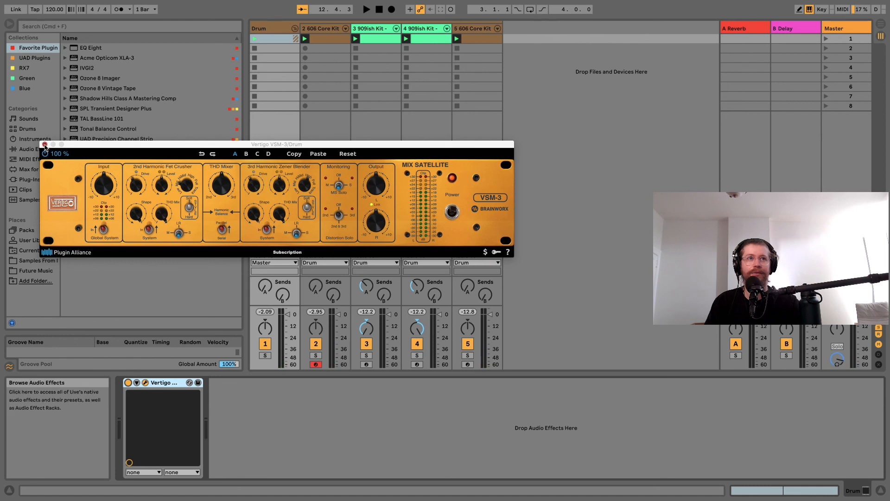
# Close the VSM-3 window and show the device chain of the first 606 Core Kit track
pyautogui.click(45, 145)
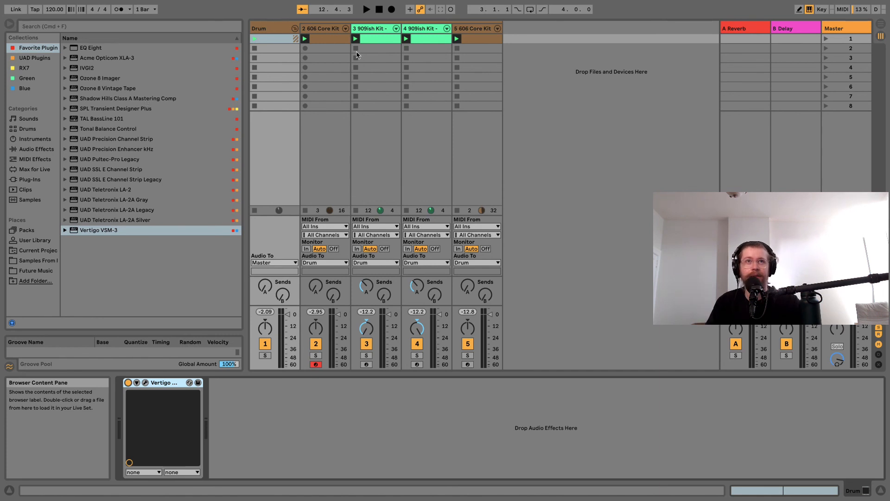
pyautogui.click(321, 29)
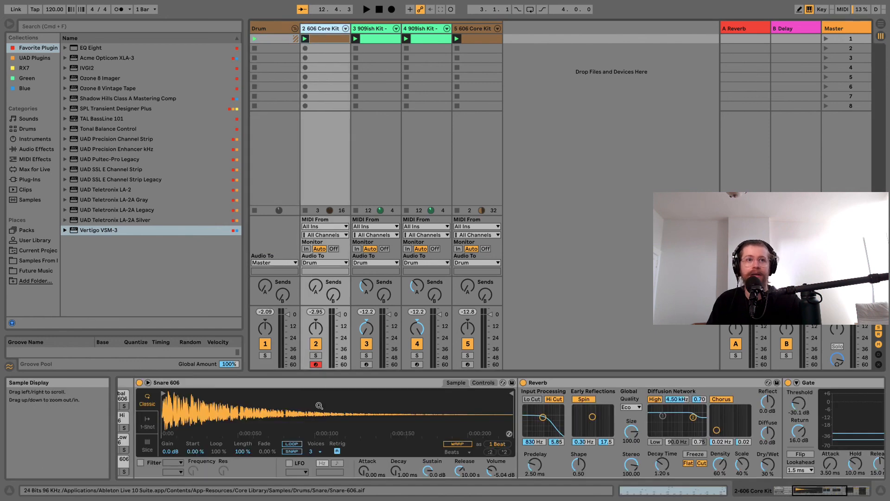
# Add the Shadow Hills Class A Mastering Comp to the Drum group and move its window clear of the tracks
pyautogui.hscroll(-5, 319, 406)
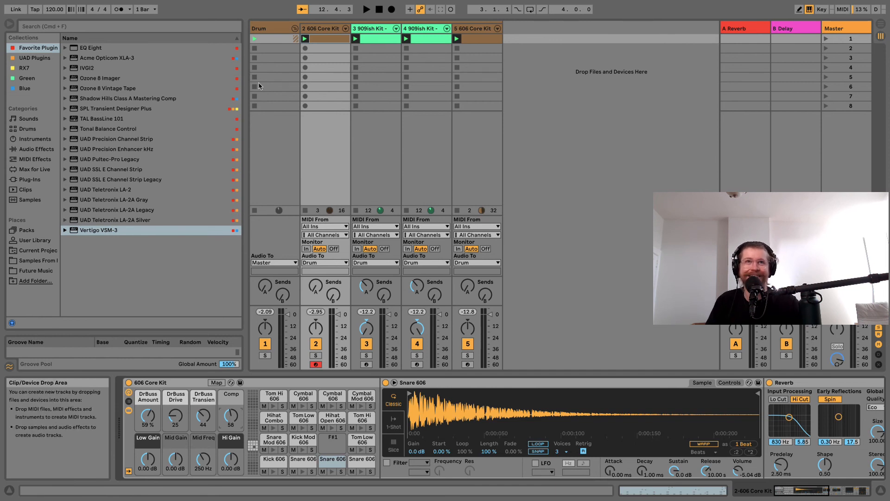
pyautogui.click(275, 31)
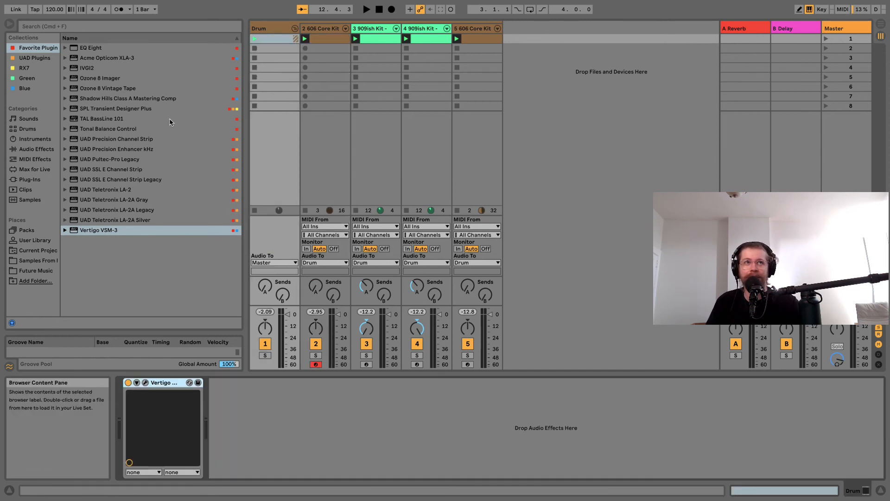
pyautogui.click(146, 98)
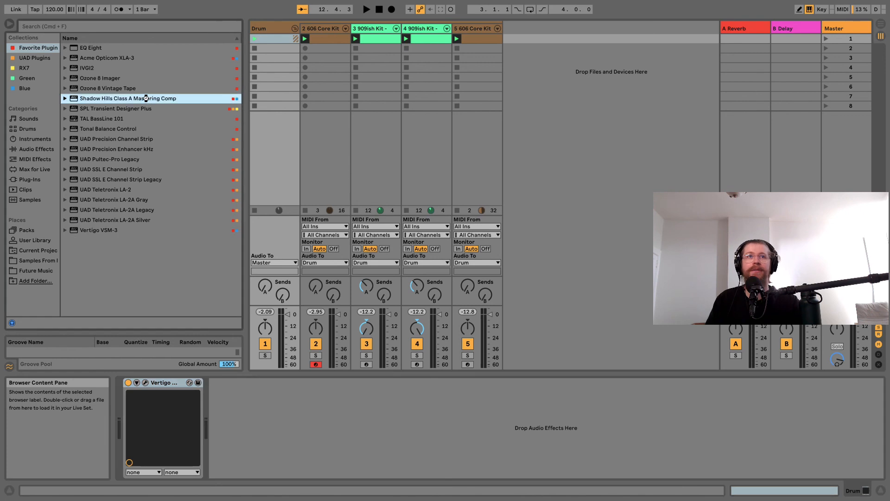
pyautogui.doubleClick(220, 99)
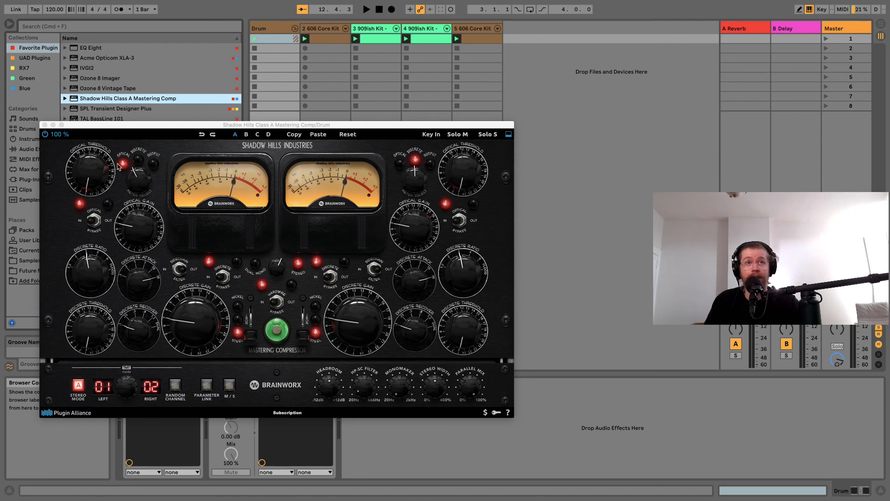
pyautogui.moveTo(253, 125); pyautogui.dragTo(258, 166)
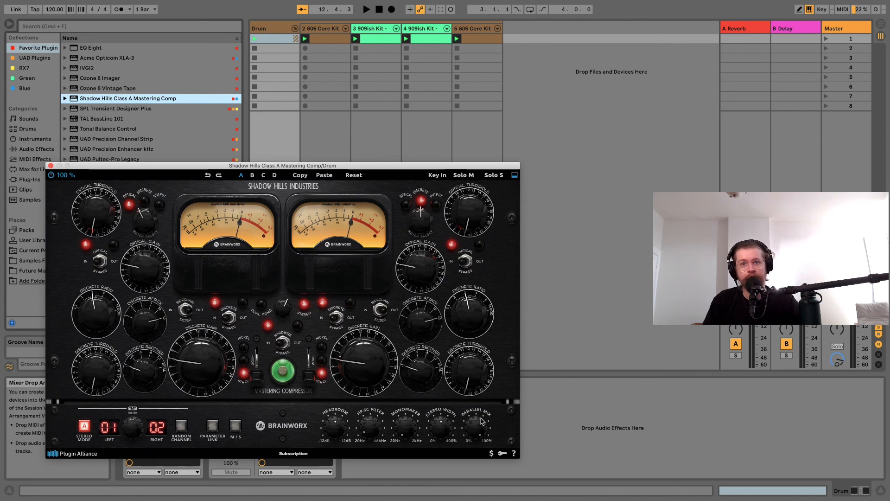
# Set the compressor's Parallel Mix to 0% and turn up the first channel's Optical Threshold and Optical Gain
pyautogui.moveTo(480, 433); pyautogui.dragTo(476, 403)
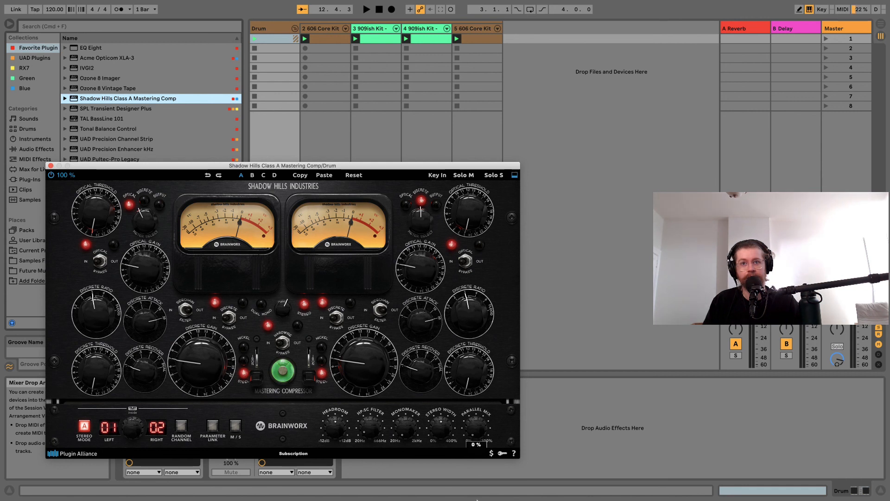
pyautogui.moveTo(91, 218); pyautogui.dragTo(89, 89)
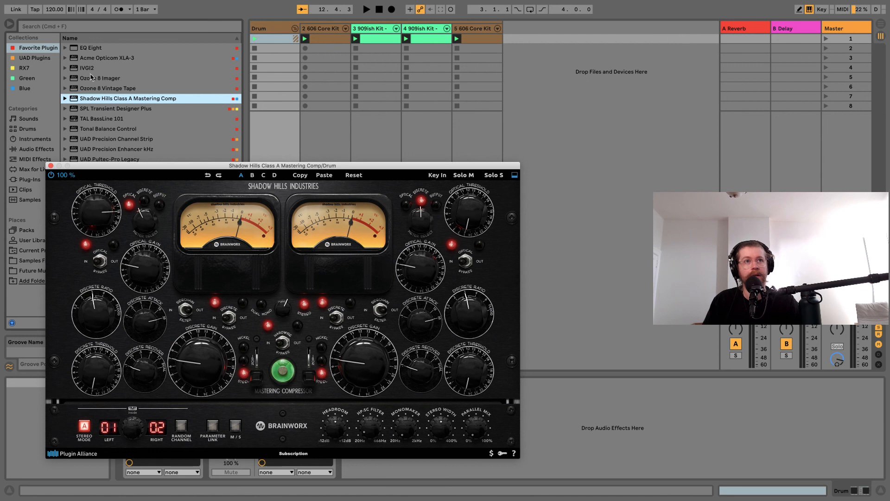
pyautogui.moveTo(95, 217); pyautogui.dragTo(95, 207)
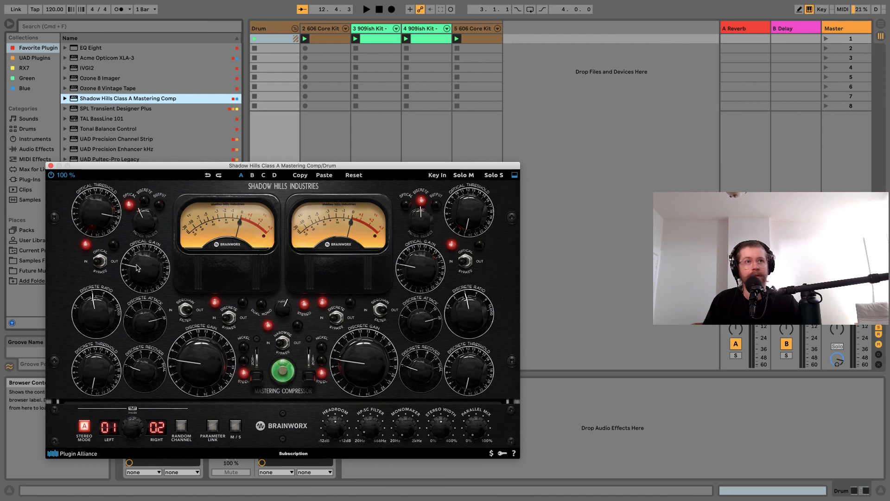
pyautogui.moveTo(135, 266); pyautogui.dragTo(158, 207)
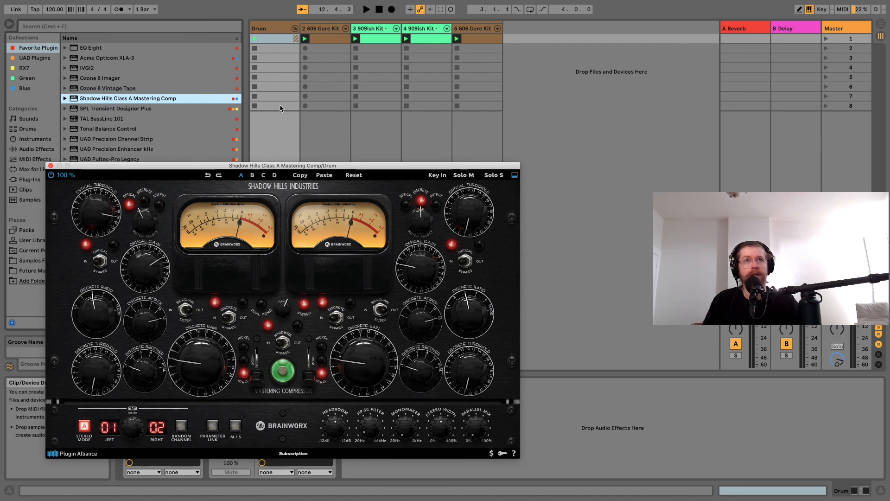
# Play scene 1 and turn the first channel's Optical Threshold and Optical Gain up further while listening
pyautogui.click(827, 39)
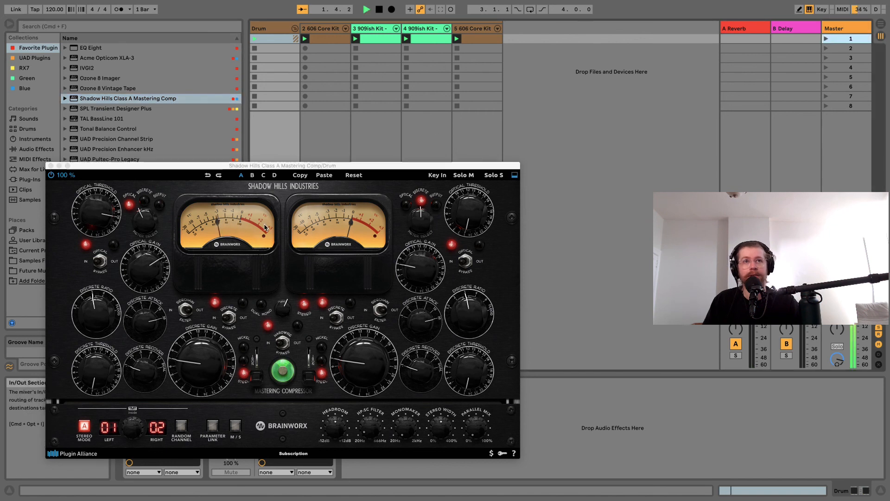
pyautogui.click(108, 219)
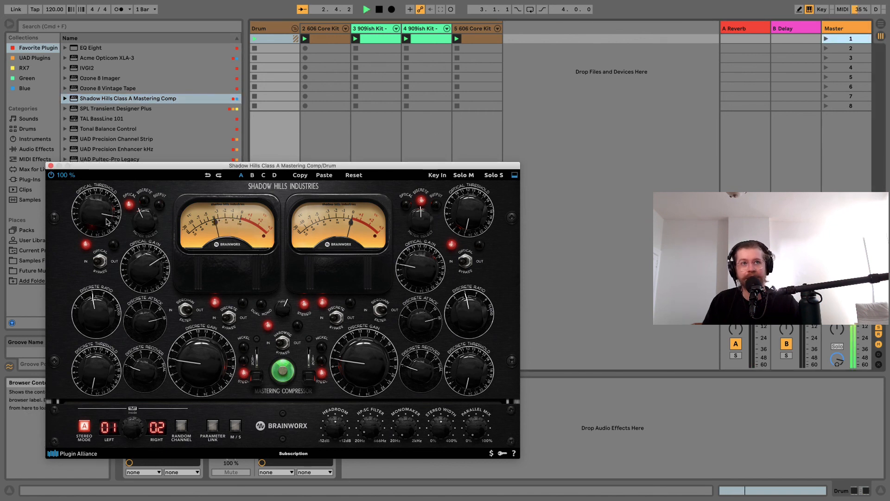
pyautogui.moveTo(106, 219); pyautogui.dragTo(107, 214)
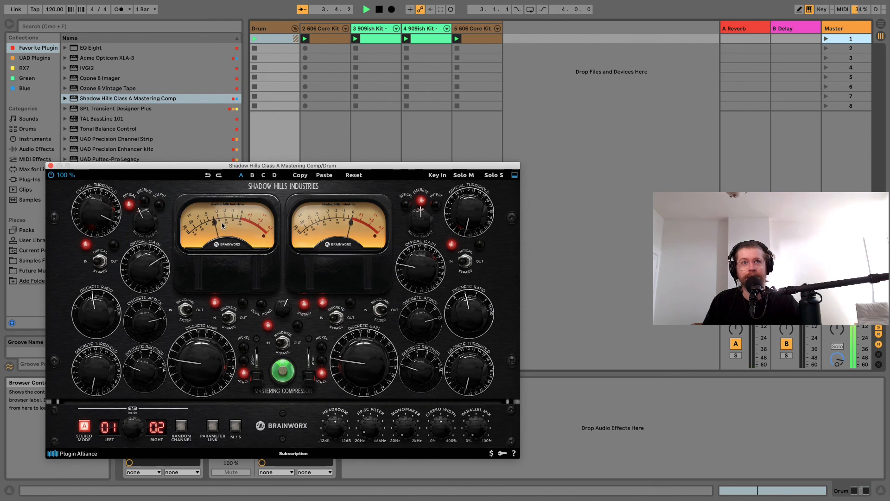
pyautogui.moveTo(146, 277); pyautogui.dragTo(144, 255)
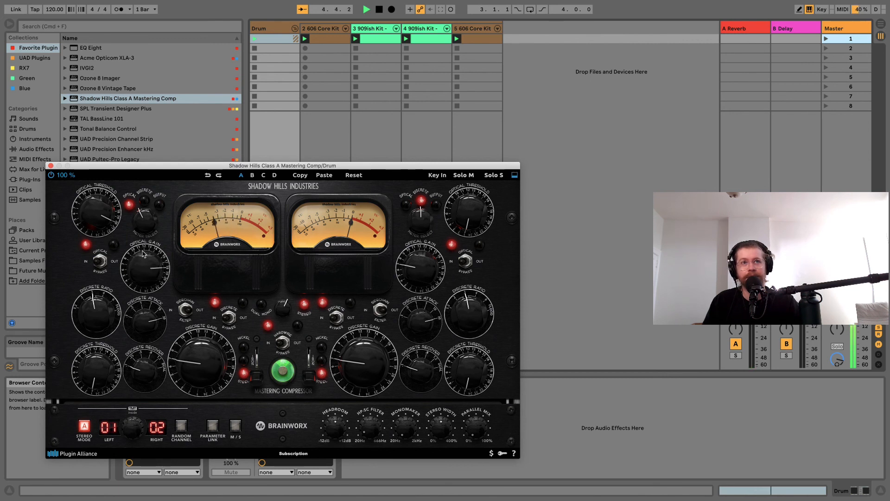
pyautogui.moveTo(93, 224); pyautogui.dragTo(91, 199)
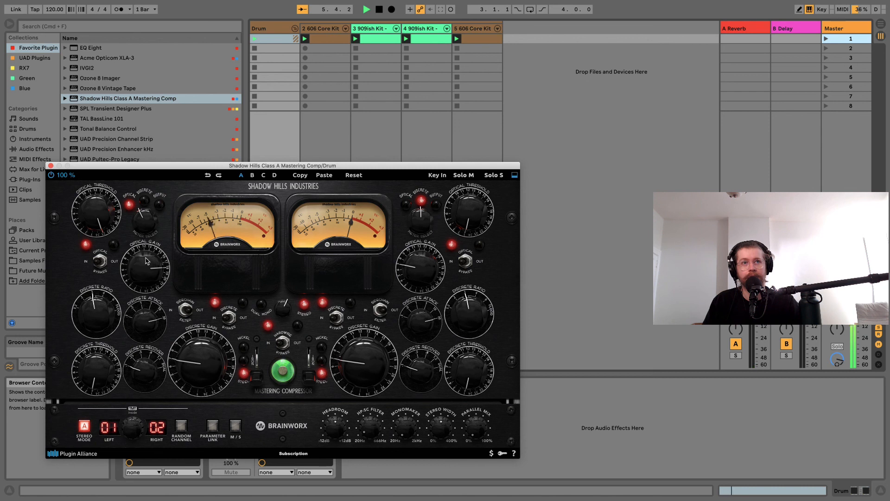
pyautogui.moveTo(147, 261); pyautogui.dragTo(148, 282)
# Raise the Parallel Mix to around 28%, bring the first channel's Optical Gain back to its middle position, and close the compressor window
pyautogui.moveTo(474, 430); pyautogui.dragTo(471, 409)
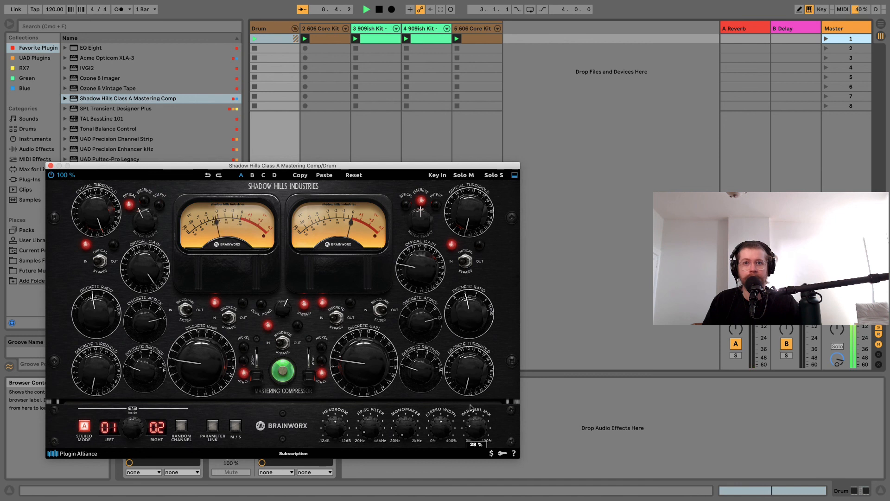
pyautogui.moveTo(469, 407); pyautogui.dragTo(469, 409)
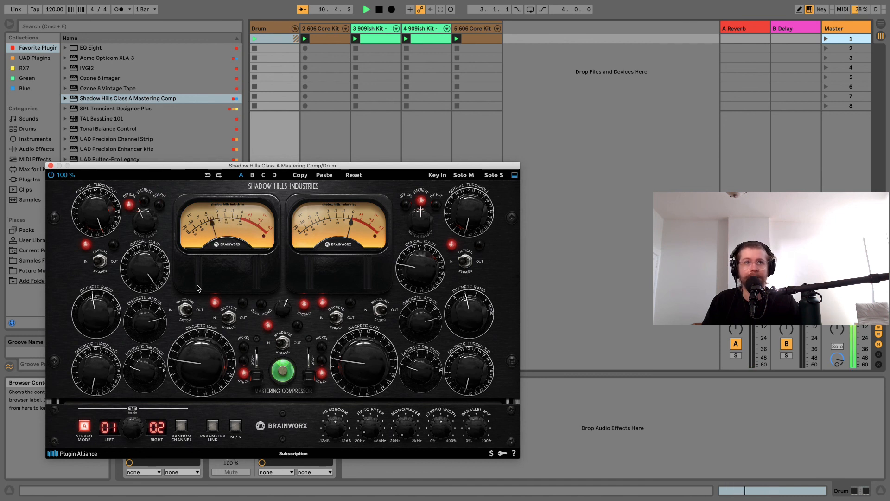
pyautogui.moveTo(147, 273); pyautogui.dragTo(150, 347)
pyautogui.moveTo(480, 432); pyautogui.dragTo(475, 405)
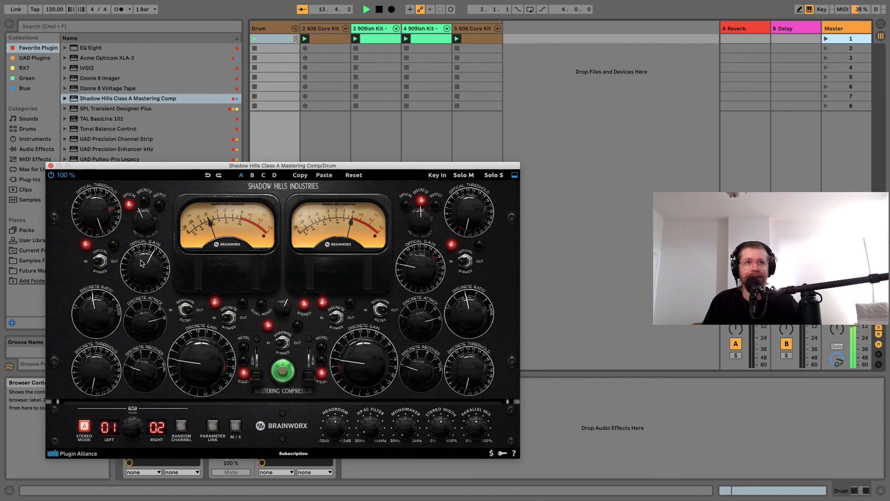
pyautogui.moveTo(141, 261); pyautogui.dragTo(142, 279)
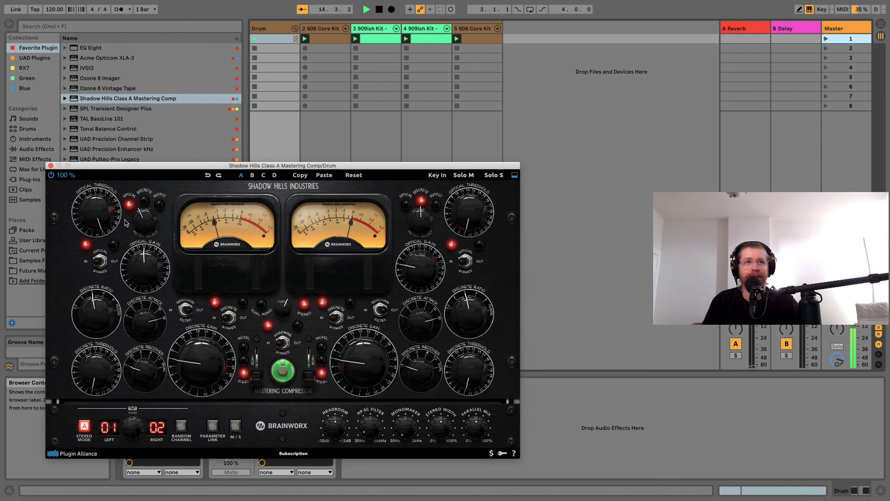
pyautogui.click(50, 166)
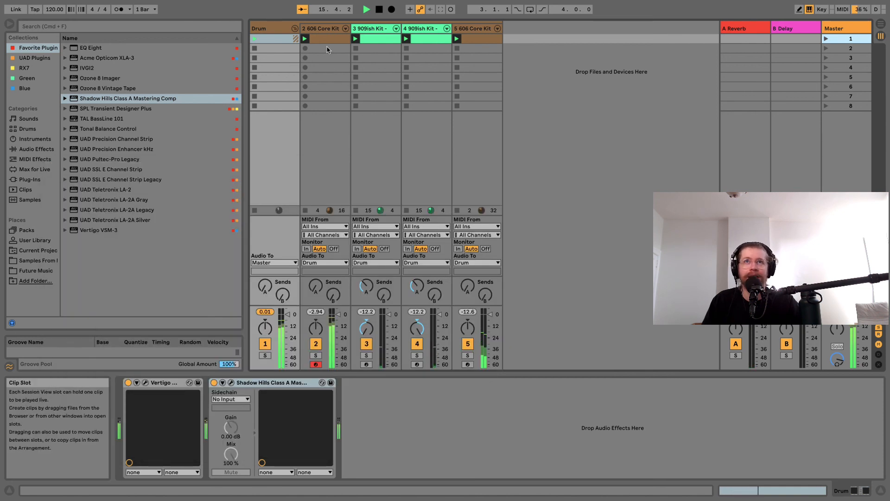
# Stop playback, unfold the first 606 Core Kit track's chains, and add an EQ Eight to the Kick 606 chain
pyautogui.click(323, 29)
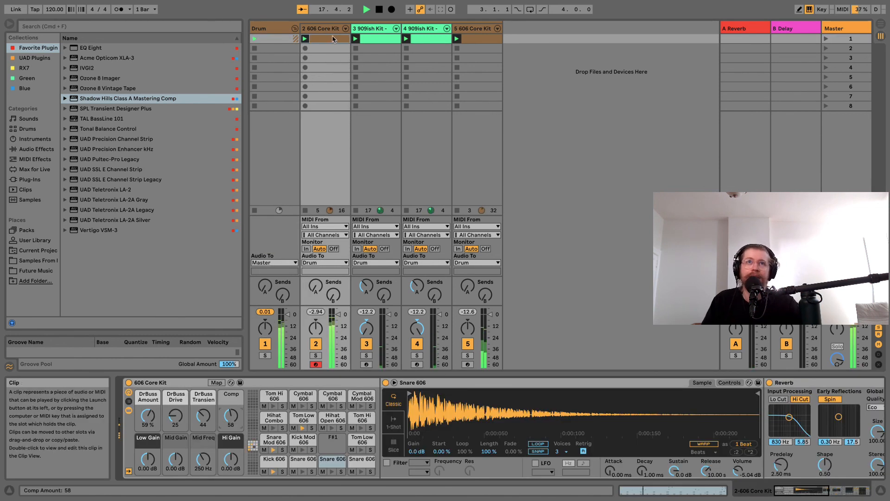
pyautogui.press('space')
pyautogui.doubleClick(335, 37)
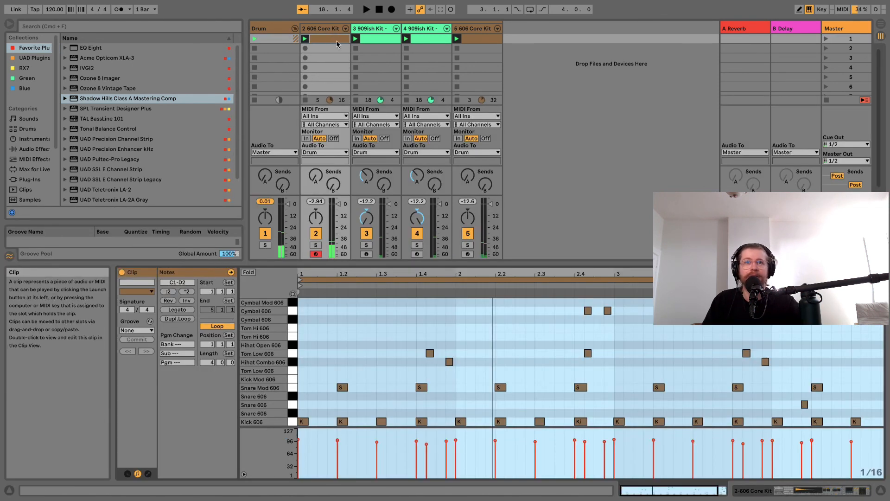
pyautogui.click(337, 29)
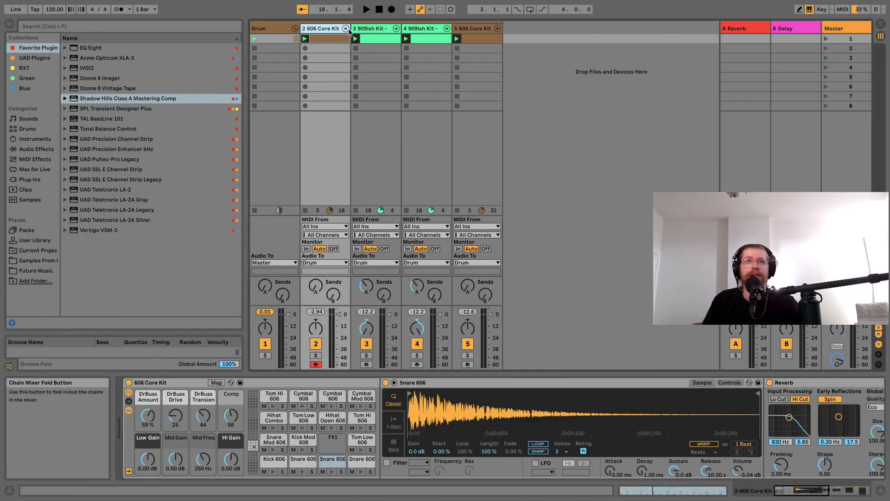
pyautogui.click(346, 28)
pyautogui.click(363, 32)
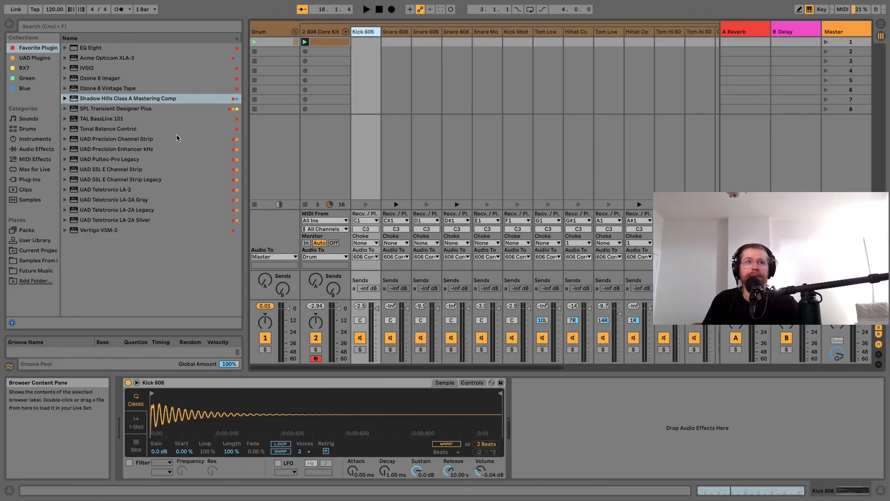
pyautogui.doubleClick(115, 49)
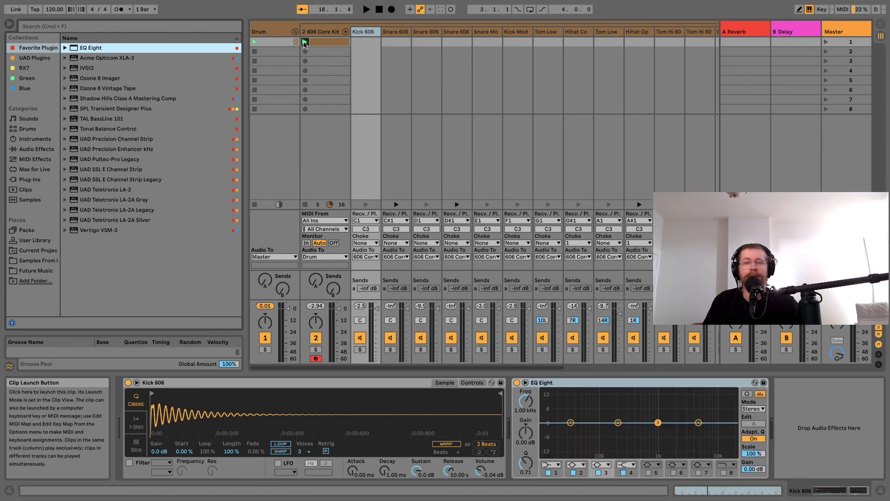
# Play the first 606 Core Kit clip and shape the kick EQ's band 1 into a low cut at 30.3 Hz with Q 0.22
pyautogui.click(305, 42)
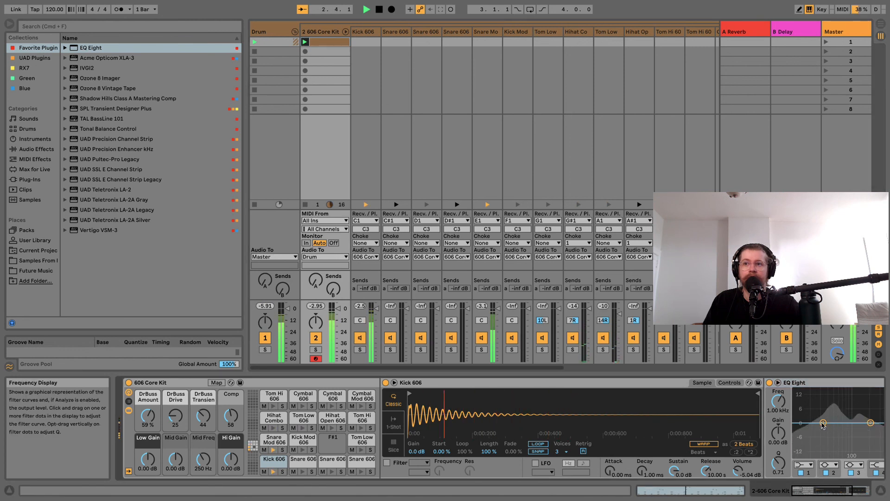
pyautogui.moveTo(823, 422); pyautogui.dragTo(778, 481)
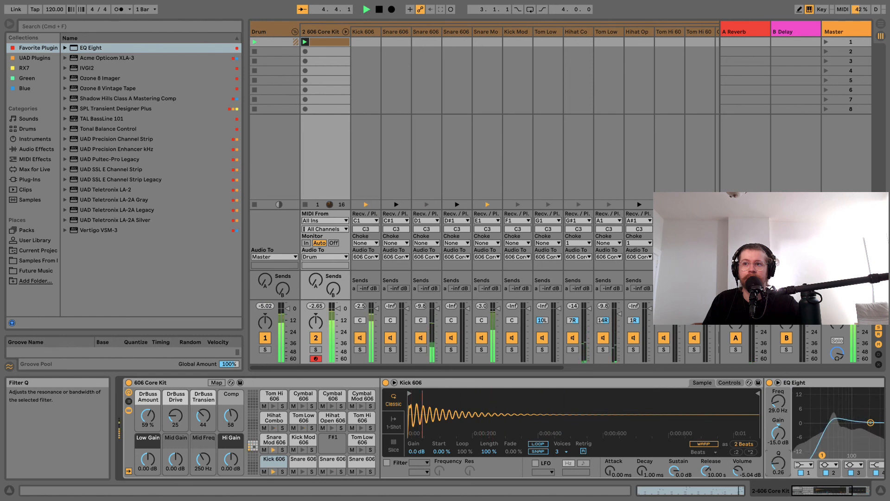
pyautogui.moveTo(822, 455); pyautogui.dragTo(825, 455)
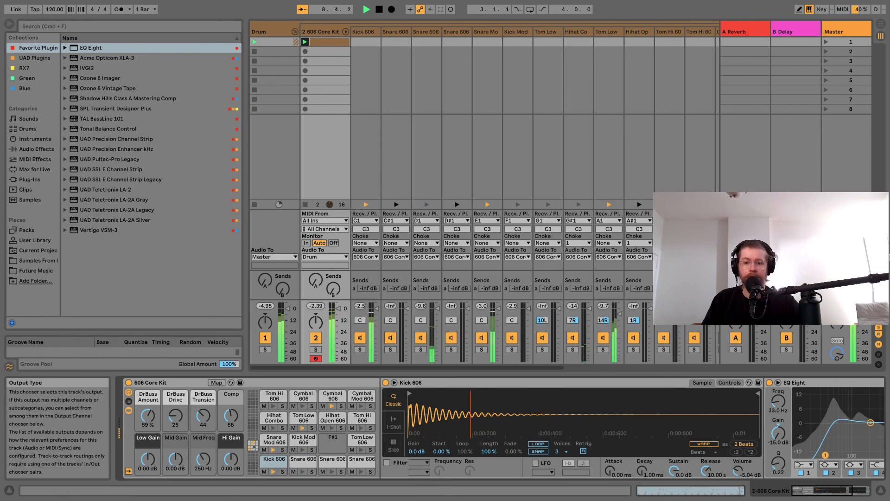
pyautogui.press('space')
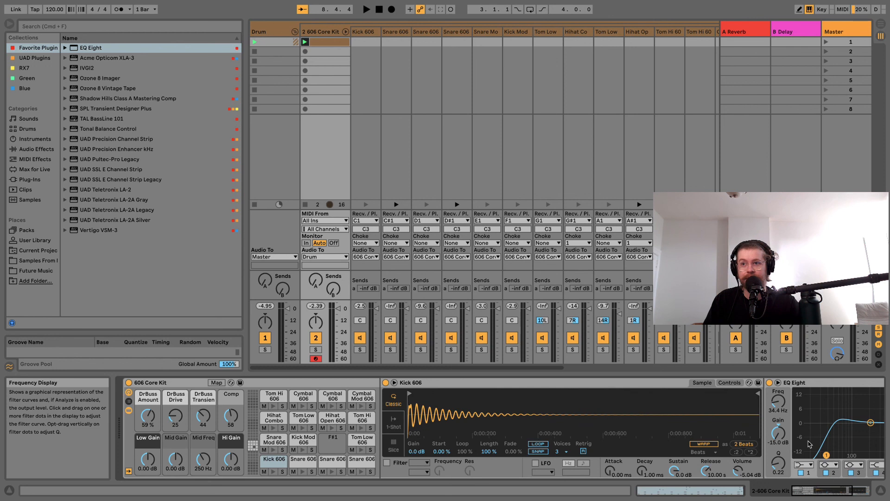
pyautogui.press('space')
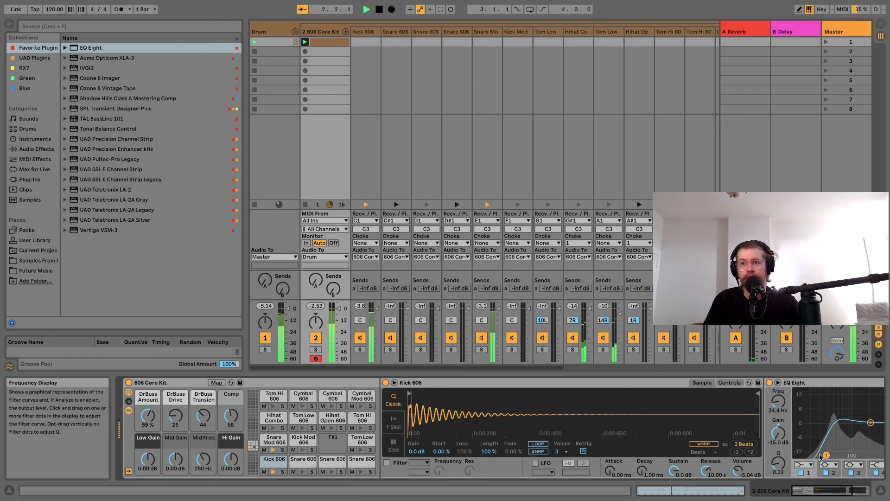
pyautogui.moveTo(826, 455); pyautogui.dragTo(823, 455)
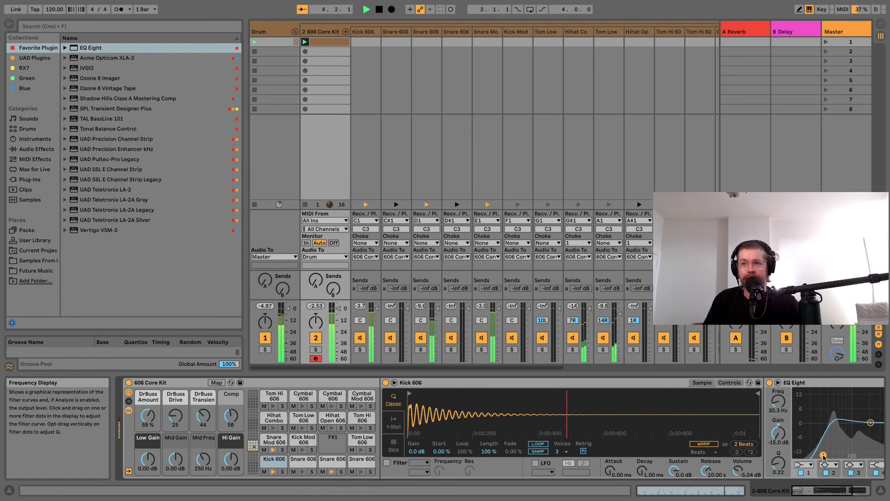
pyautogui.press('space')
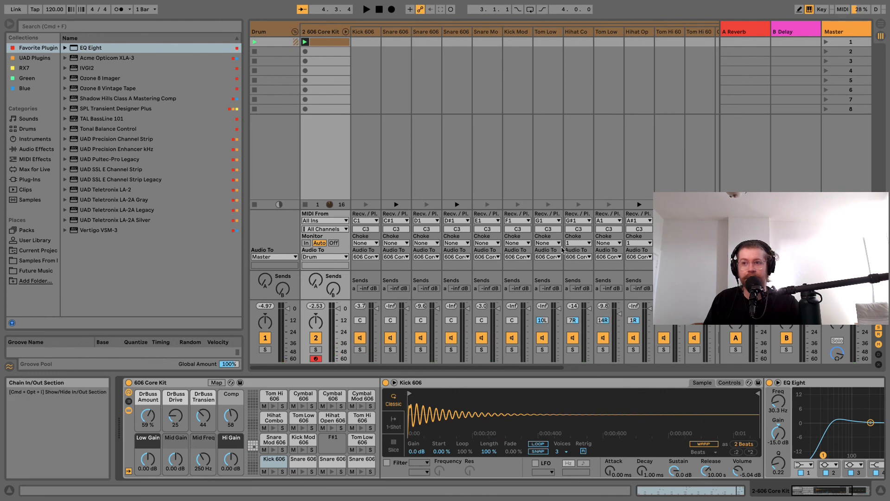
# Resume playback and fold the Drum group into a single track
pyautogui.press('space')
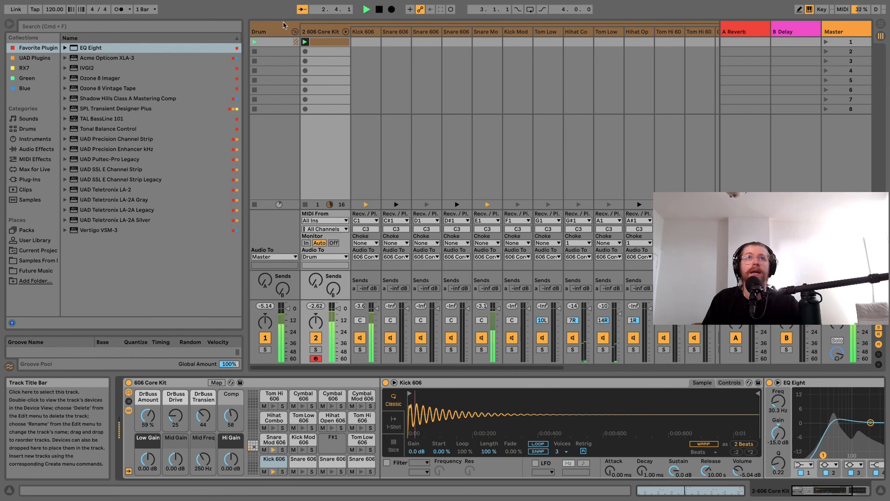
pyautogui.click(294, 31)
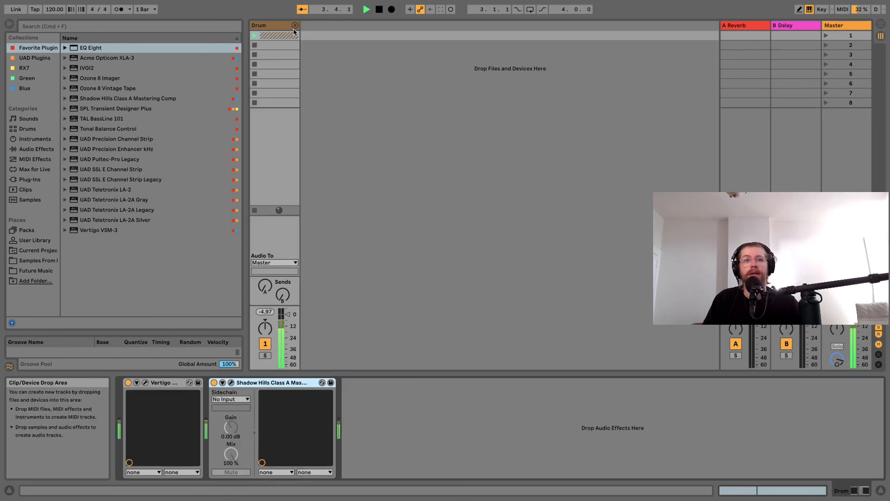